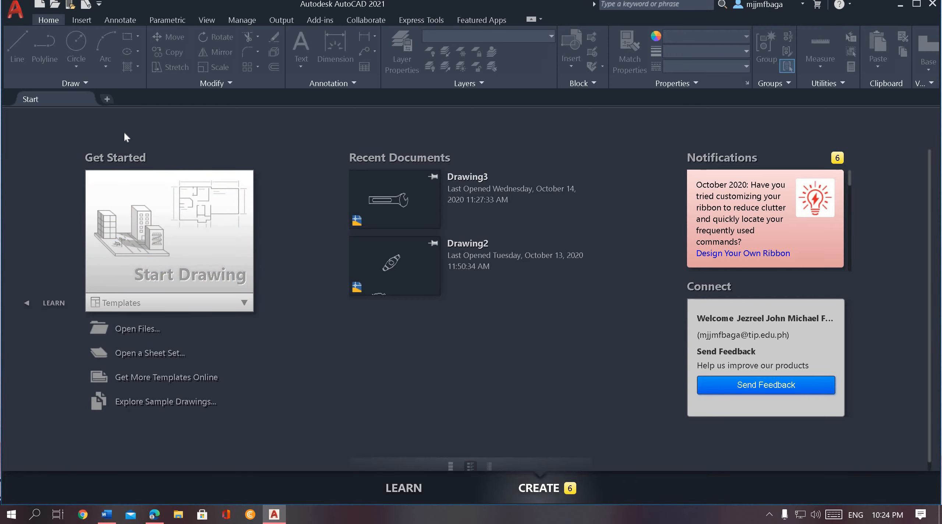
- Create a new blank drawing
{"action": "left_click", "coordinate": [107, 100]}
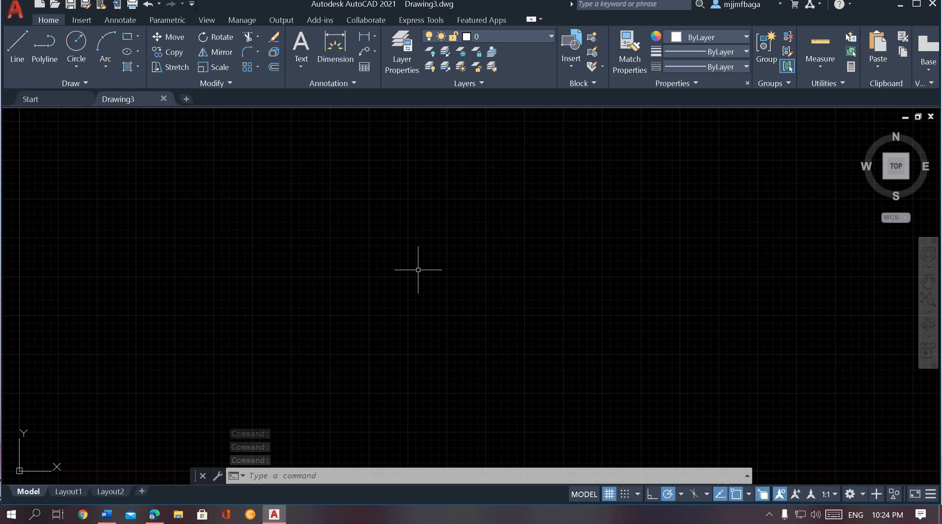
{"action": "scroll", "coordinate": [417, 258], "scroll_direction": "down", "scroll_amount": 2}
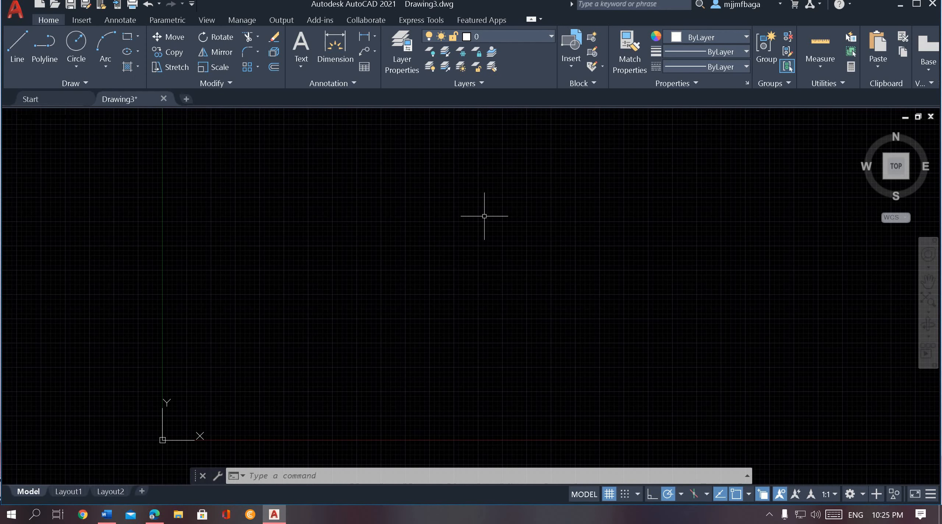
{"action": "middle_click_drag", "start_coordinate": [484, 216], "coordinate": [311, 297]}
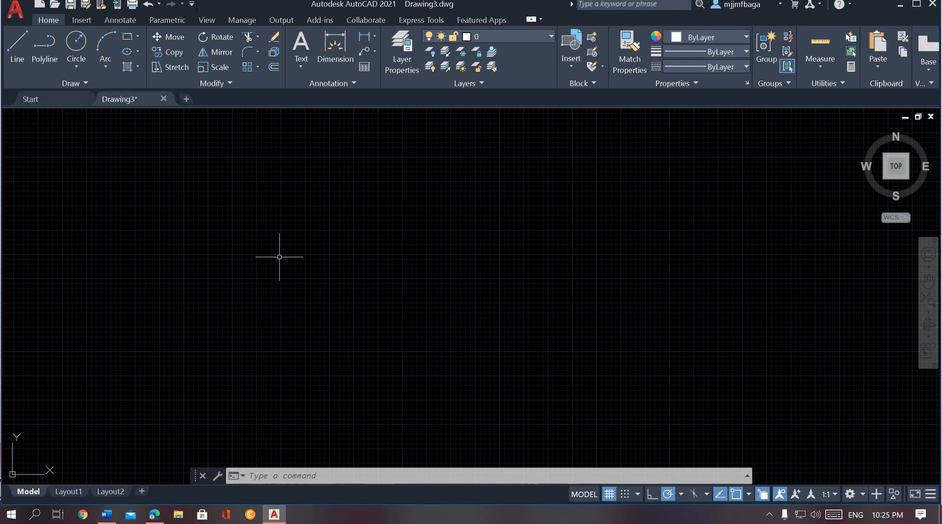
{"action": "mouse_move", "coordinate": [269, 257]}
{"action": "middle_mouse_down"}
{"action": "mouse_move", "coordinate": [292, 252]}
{"action": "mouse_move", "coordinate": [313, 320]}
{"action": "mouse_move", "coordinate": [296, 288]}
{"action": "middle_mouse_up"}
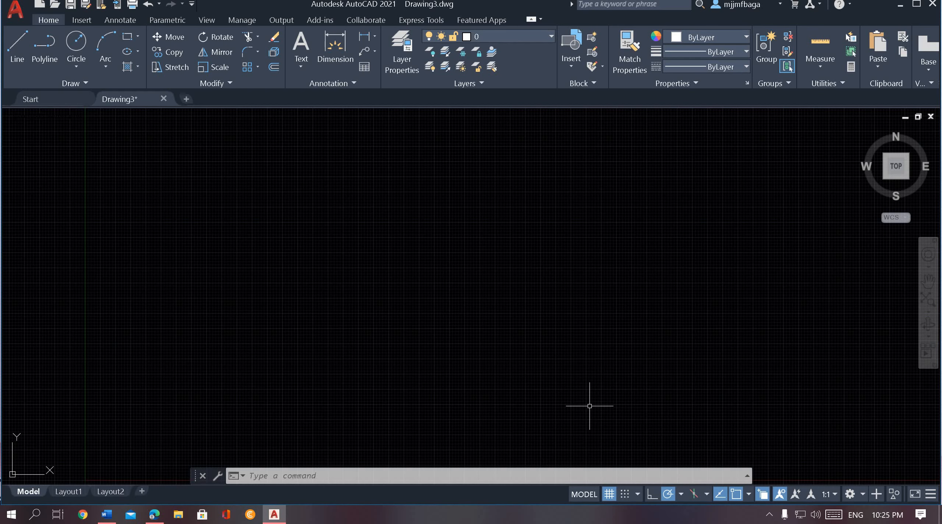
{"action": "type", "text": "unit"}
{"action": "key", "text": "Return"}
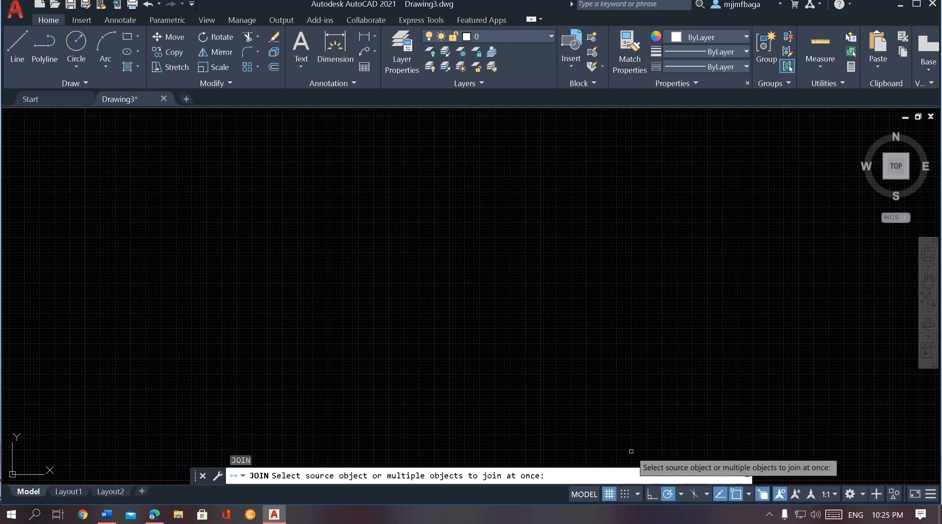
{"action": "key", "text": "Escape"}
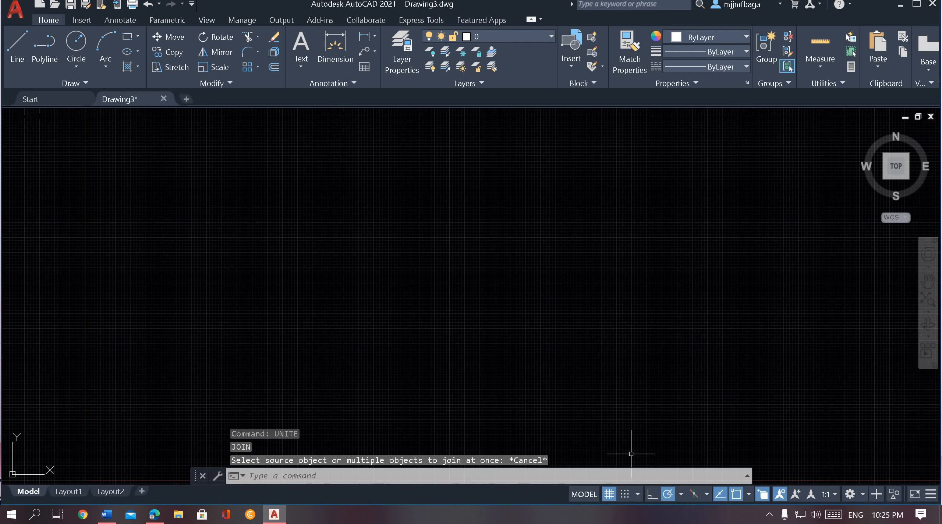
- Configure the drawing units with the Architectural length type and a Unitless insertion scale
{"action": "type", "text": "units"}
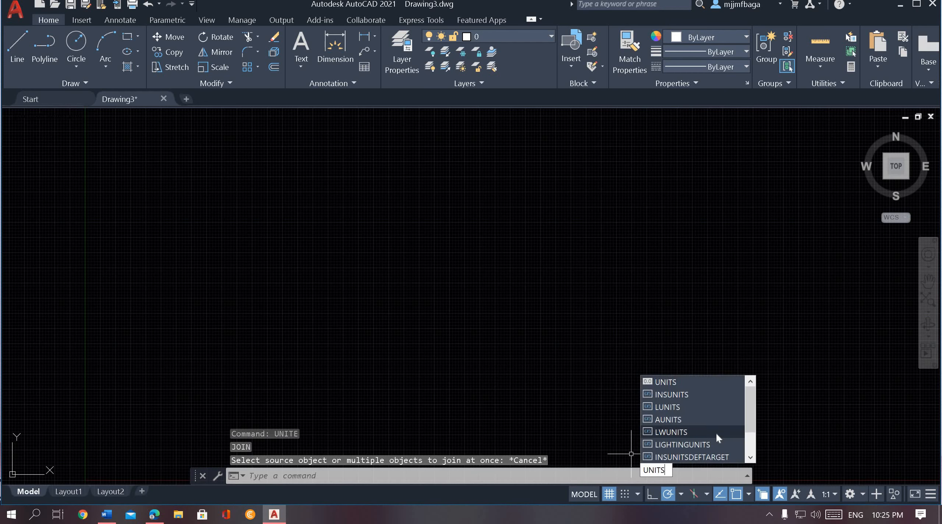
{"action": "left_click", "coordinate": [680, 381]}
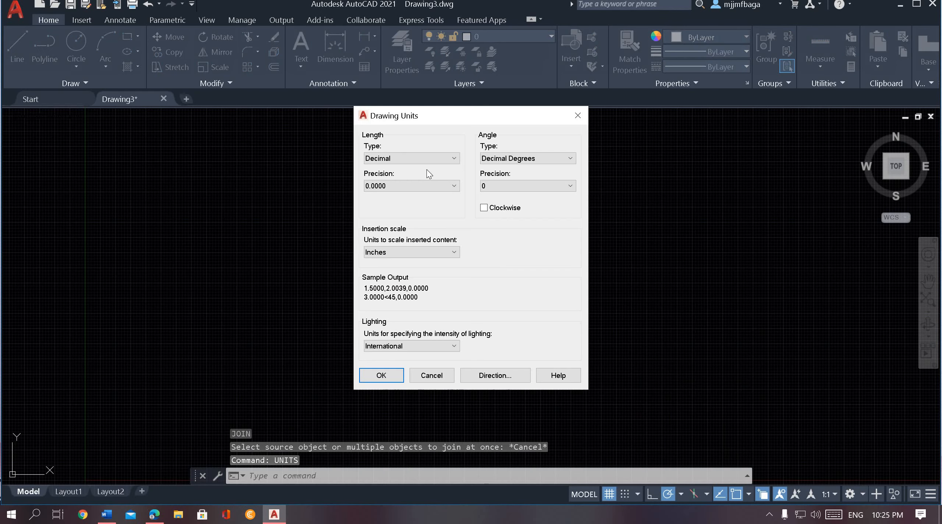
{"action": "left_click", "coordinate": [399, 158]}
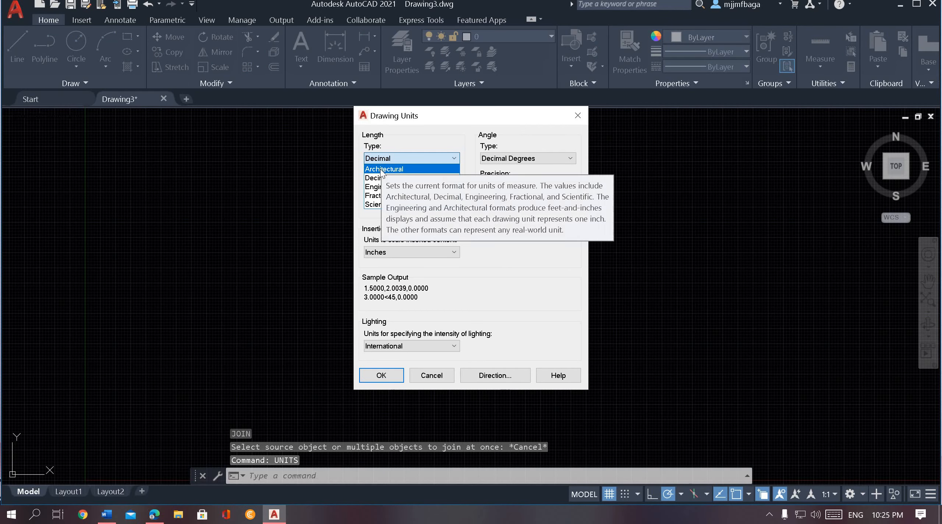
{"action": "left_click", "coordinate": [382, 169]}
{"action": "left_click", "coordinate": [382, 252]}
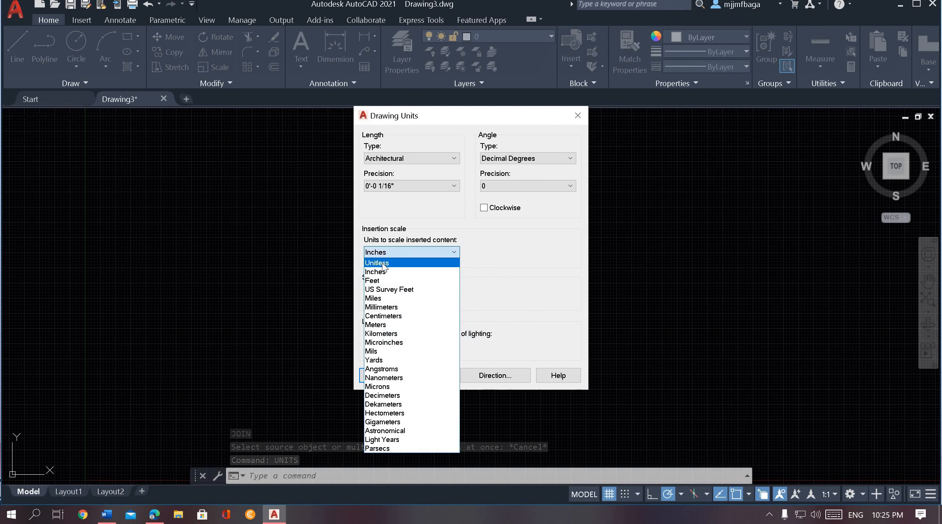
{"action": "left_click", "coordinate": [379, 263]}
{"action": "key", "text": "Return"}
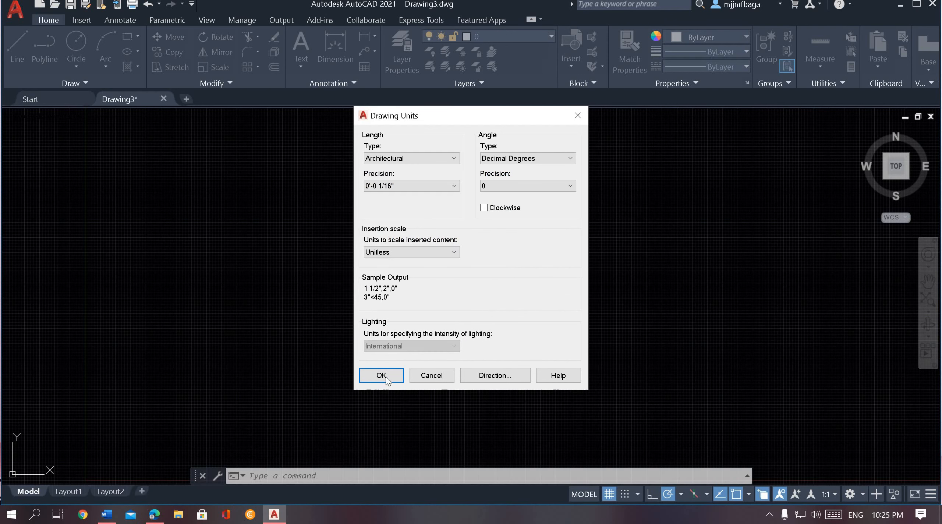
{"action": "left_click", "coordinate": [382, 375]}
{"action": "left_click", "coordinate": [534, 300]}
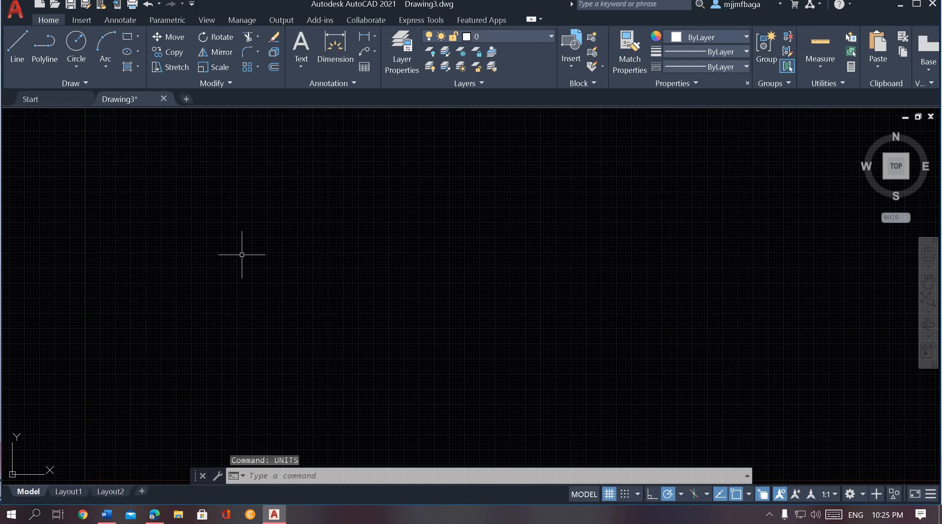
- Draw a horizontal line 15 inches long, running rightward from a freely chosen start point
{"action": "left_click", "coordinate": [22, 47]}
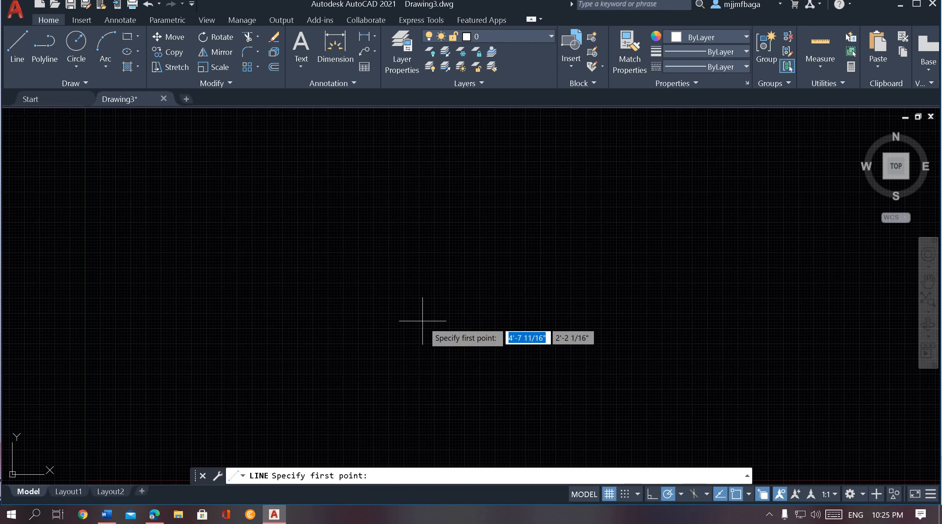
{"action": "key", "text": "Escape"}
{"action": "type", "text": "li"}
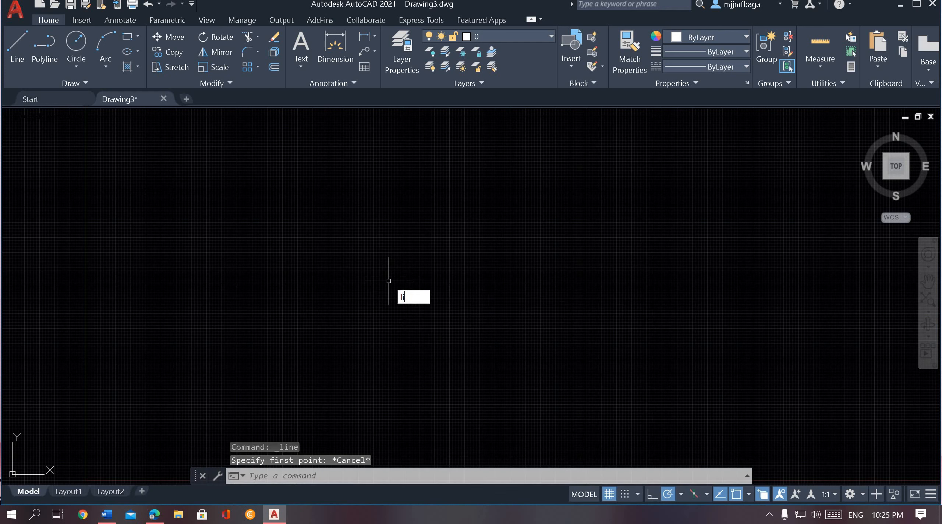
{"action": "type", "text": "ne"}
{"action": "key", "text": "Return"}
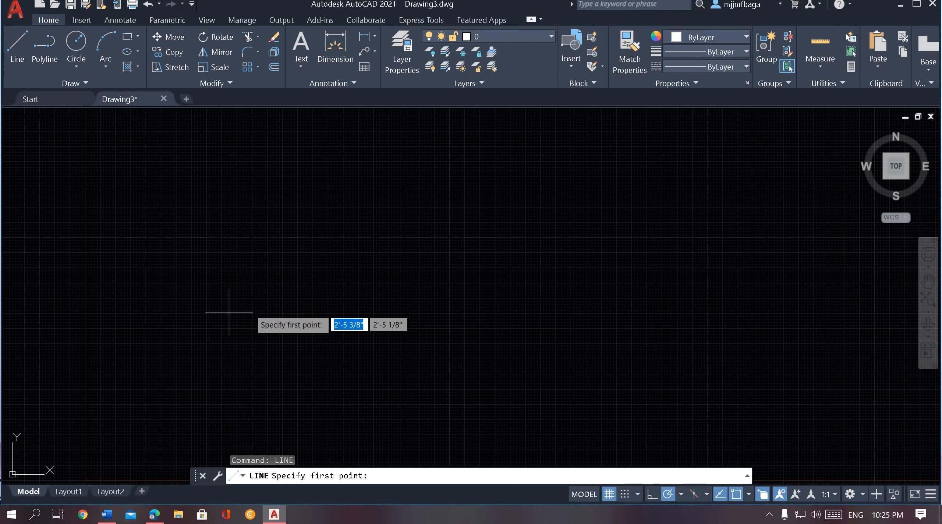
{"action": "left_click", "coordinate": [284, 279]}
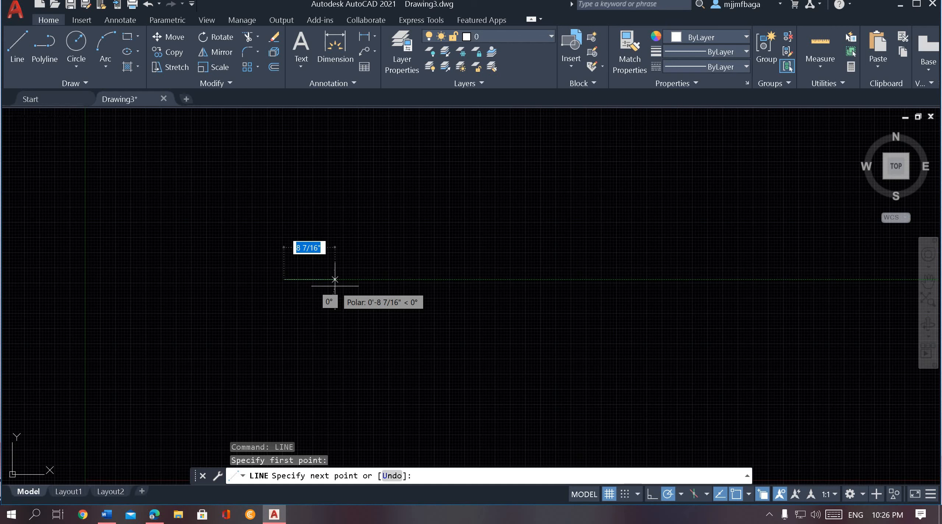
{"action": "type", "text": "15"}
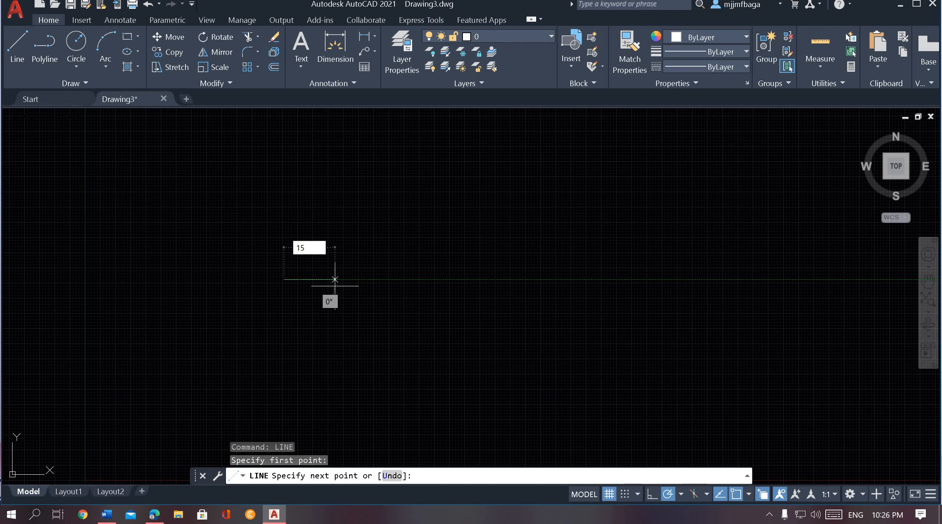
{"action": "key", "text": "Return"}
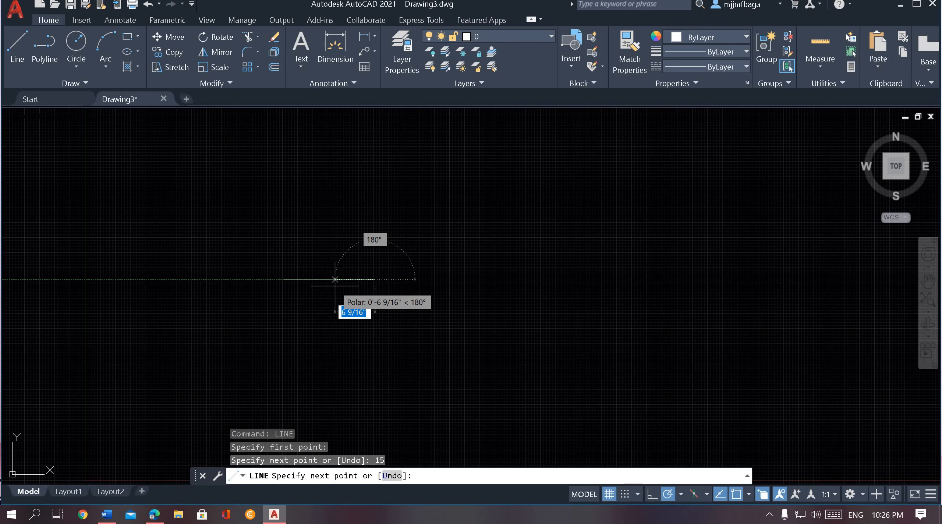
{"action": "key", "text": "Escape"}
- Draw a circle with a radius of 3 inches centred on the midpoint of the horizontal line
{"action": "scroll", "coordinate": [392, 305], "scroll_direction": "up", "scroll_amount": 4}
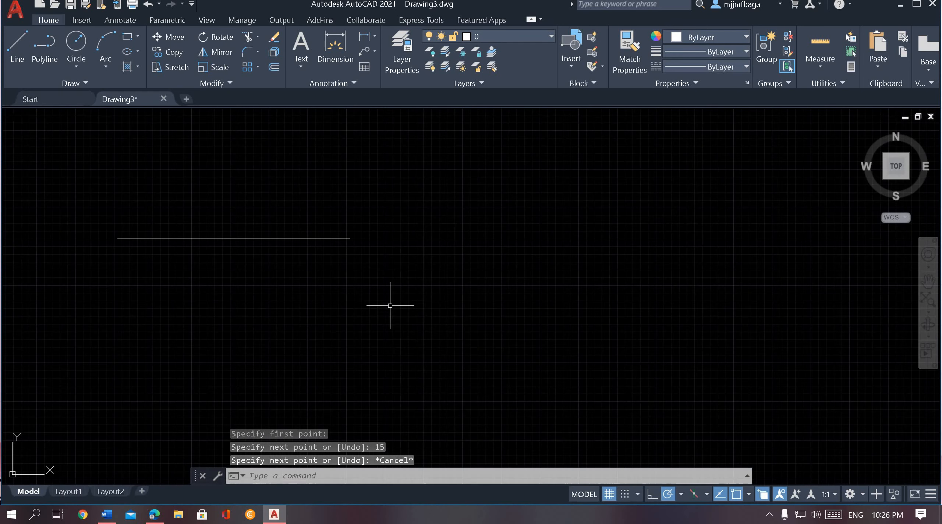
{"action": "middle_click", "coordinate": [389, 305]}
{"action": "middle_click", "coordinate": [390, 305]}
{"action": "scroll", "coordinate": [433, 300], "scroll_direction": "down", "scroll_amount": 2}
{"action": "middle_click_drag", "start_coordinate": [460, 323], "coordinate": [432, 333]}
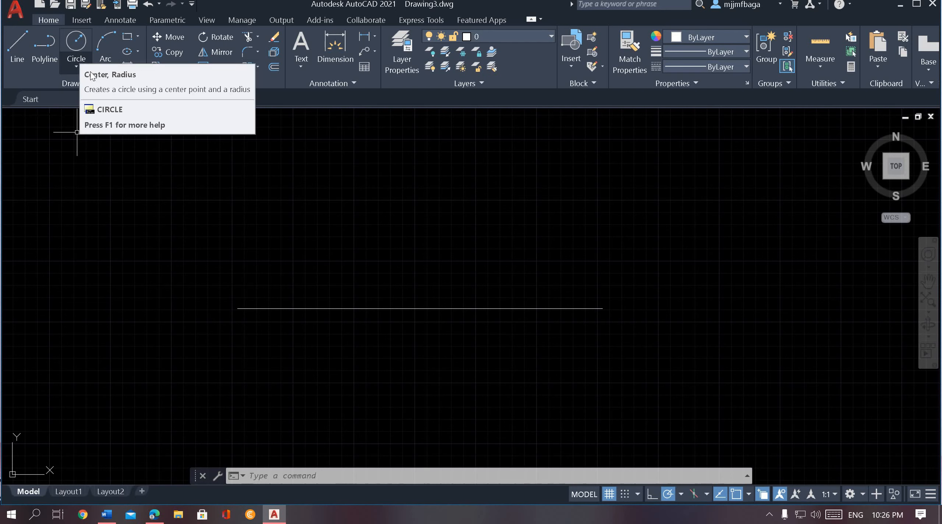
{"action": "left_click", "coordinate": [72, 45]}
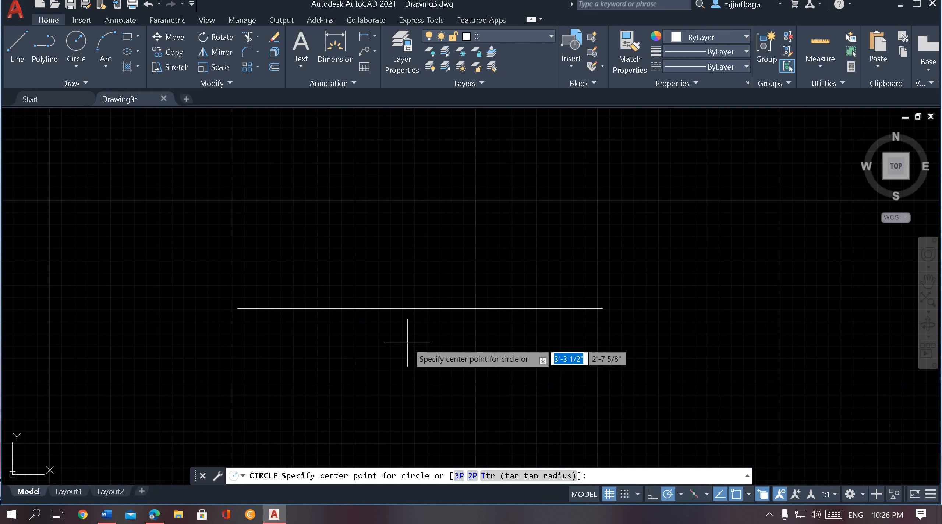
{"action": "left_click", "coordinate": [420, 308]}
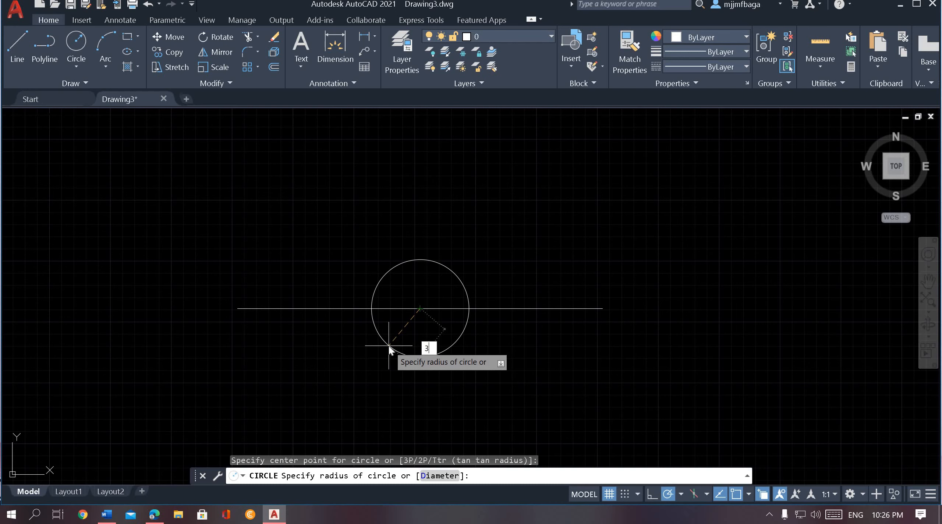
{"action": "key", "text": "Return"}
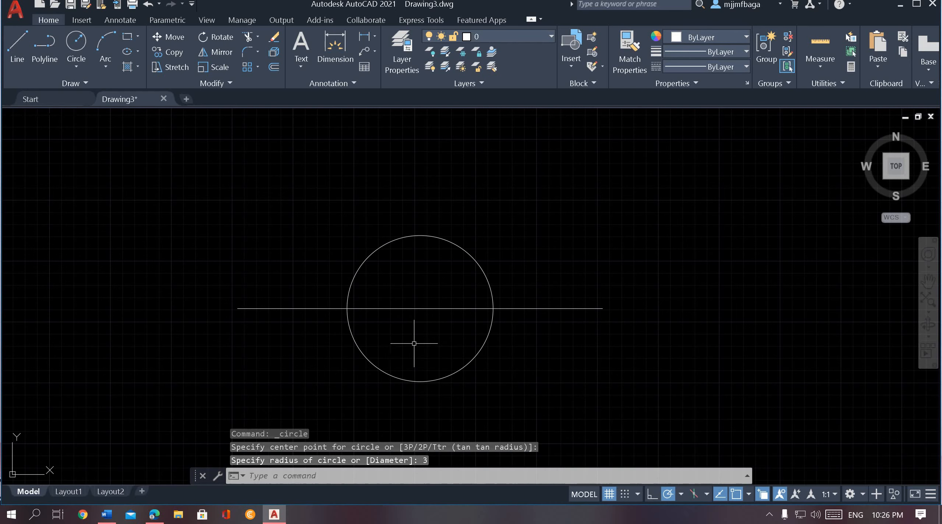
- Draw a second, concentric circle at the line's midpoint using the Diameter option with a value of 10 inches
{"action": "middle_click_drag", "start_coordinate": [415, 343], "coordinate": [391, 365]}
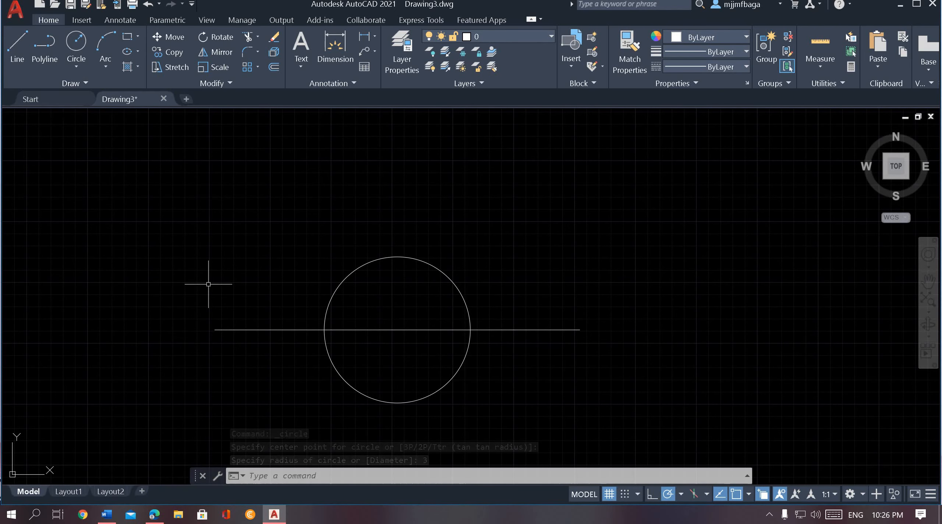
{"action": "left_click", "coordinate": [78, 43]}
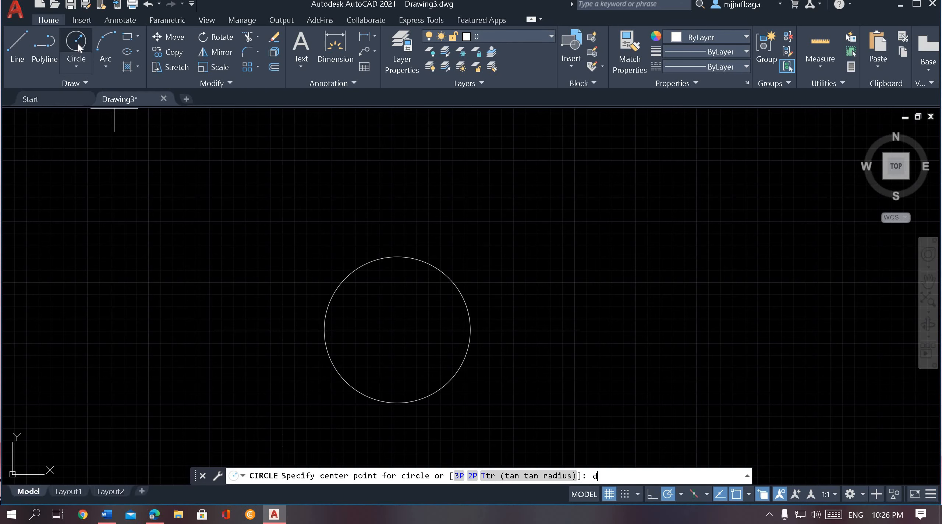
{"action": "key", "text": "Return"}
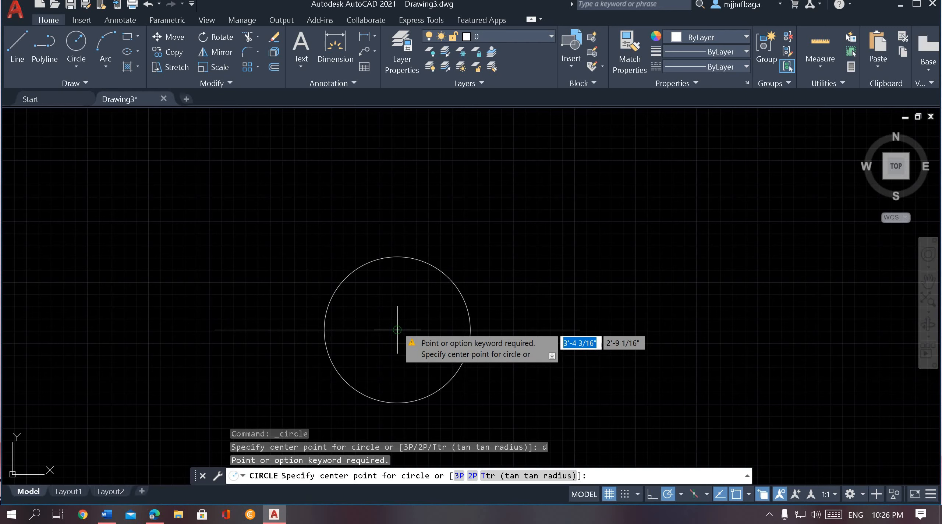
{"action": "left_click", "coordinate": [397, 329]}
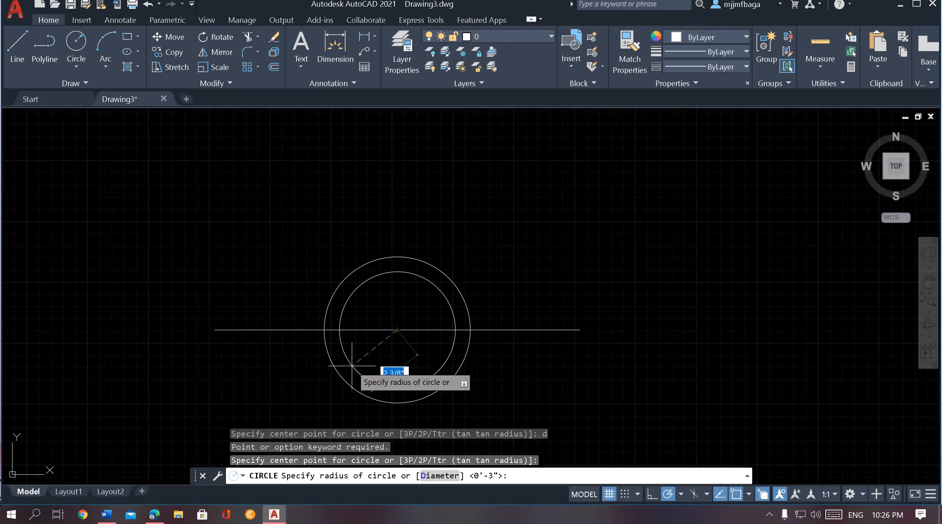
{"action": "type", "text": "d"}
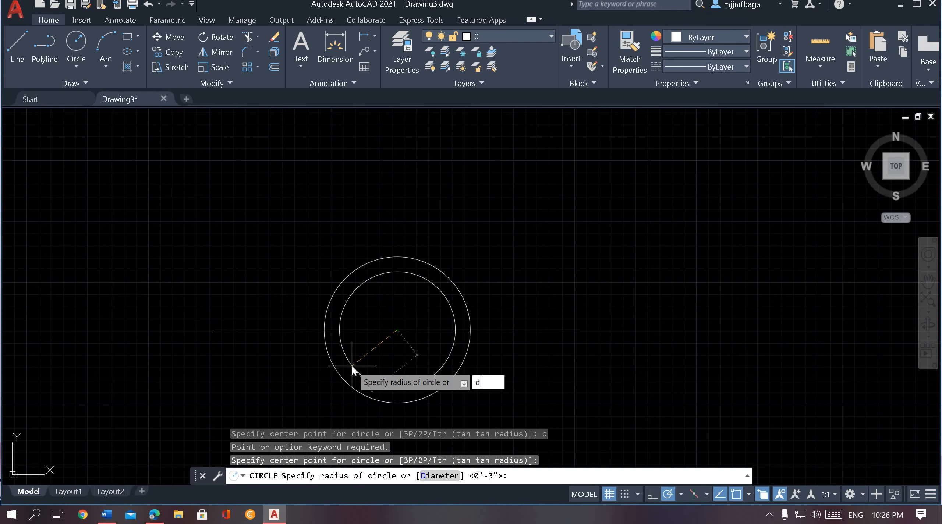
{"action": "key", "text": "Return"}
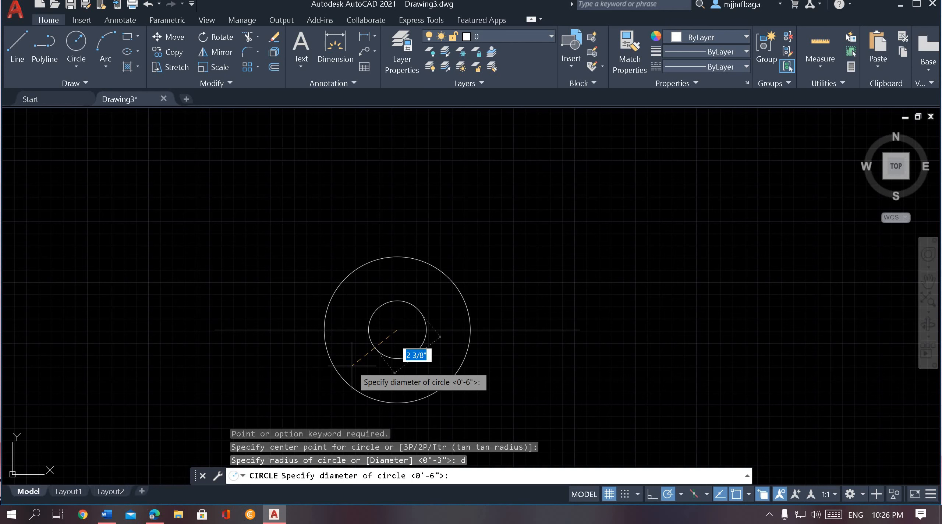
{"action": "type", "text": "10"}
{"action": "key", "text": "Return"}
{"action": "scroll", "coordinate": [422, 320], "scroll_direction": "down", "scroll_amount": 2}
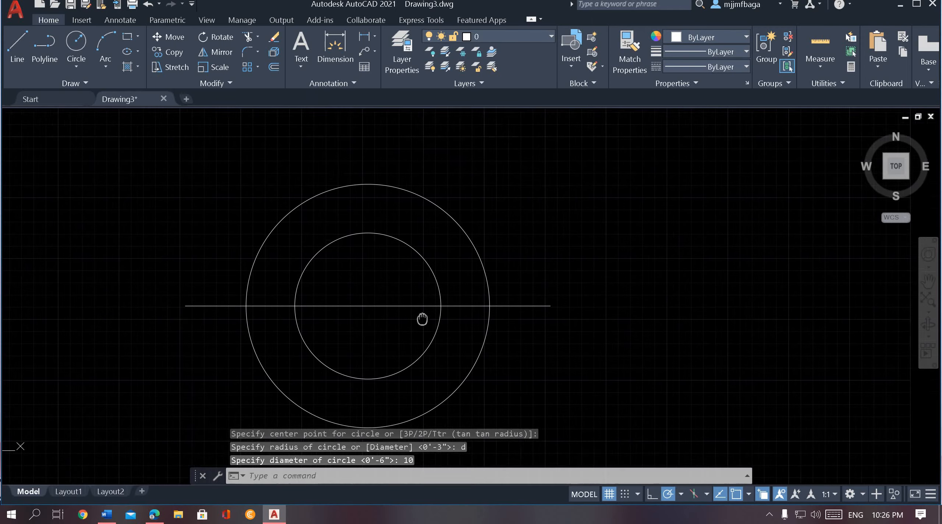
{"action": "middle_click_drag", "start_coordinate": [490, 268], "coordinate": [473, 285]}
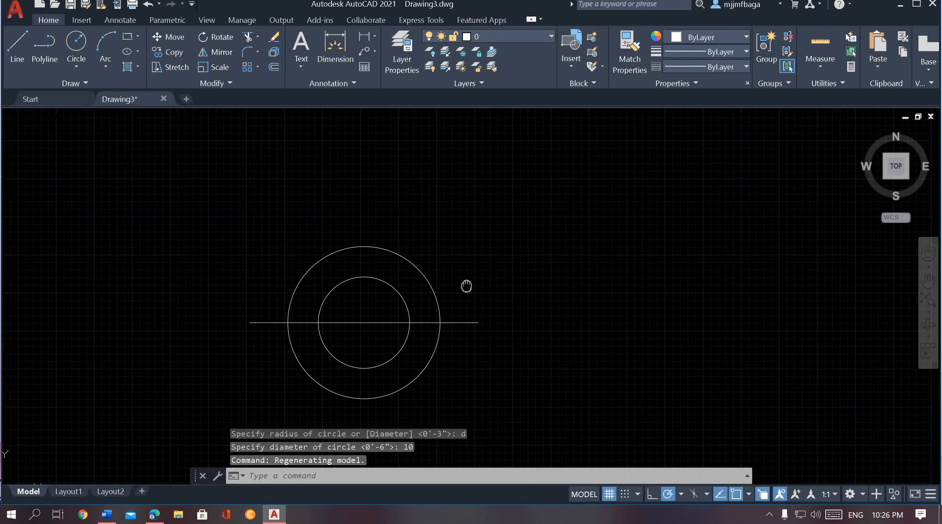
- Draw a Start, Center, End arc over the circles, from the line's right endpoint, centred on its midpoint, to its left endpoint
{"action": "left_click", "coordinate": [104, 61]}
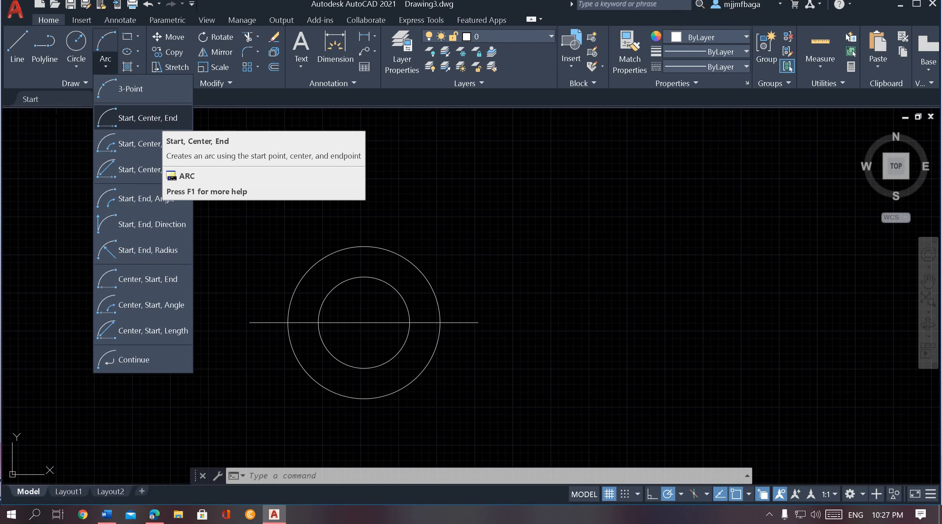
{"action": "left_click", "coordinate": [162, 124]}
{"action": "middle_click_drag", "start_coordinate": [447, 377], "coordinate": [496, 372]}
{"action": "scroll", "coordinate": [480, 374], "scroll_direction": "up", "scroll_amount": 2}
{"action": "middle_click_drag", "start_coordinate": [450, 309], "coordinate": [487, 358]}
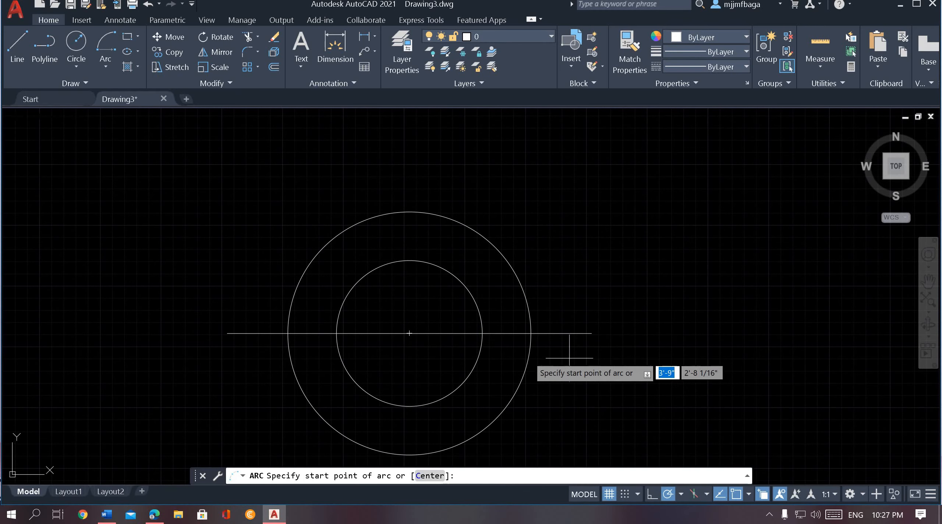
{"action": "left_click", "coordinate": [591, 333]}
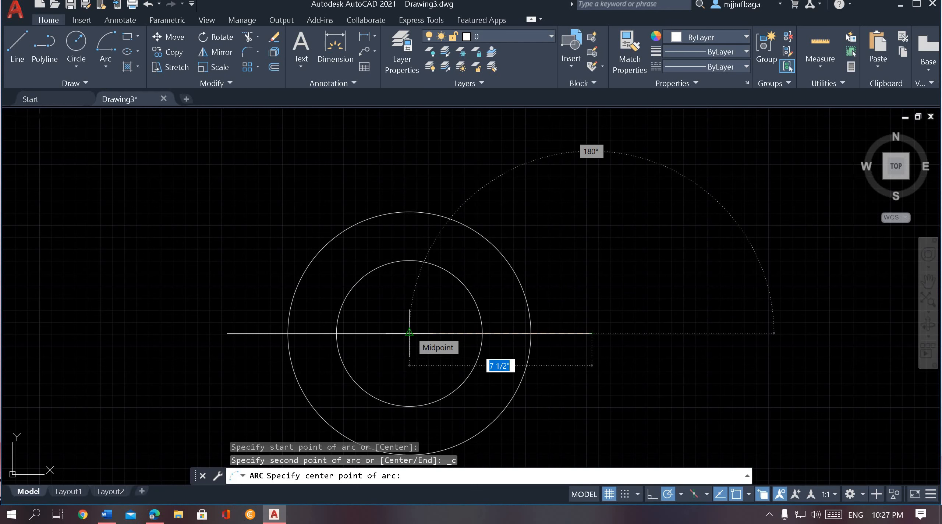
{"action": "left_click", "coordinate": [409, 333]}
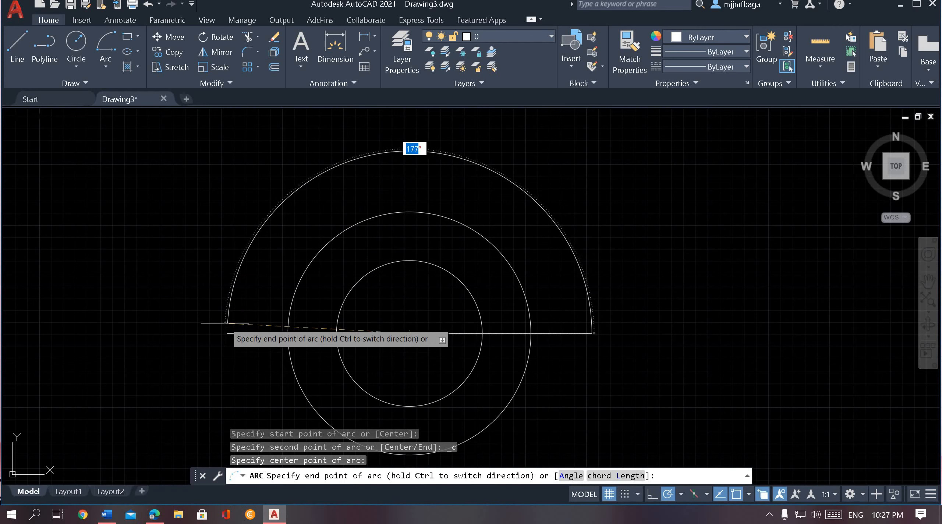
{"action": "key", "text": "Escape"}
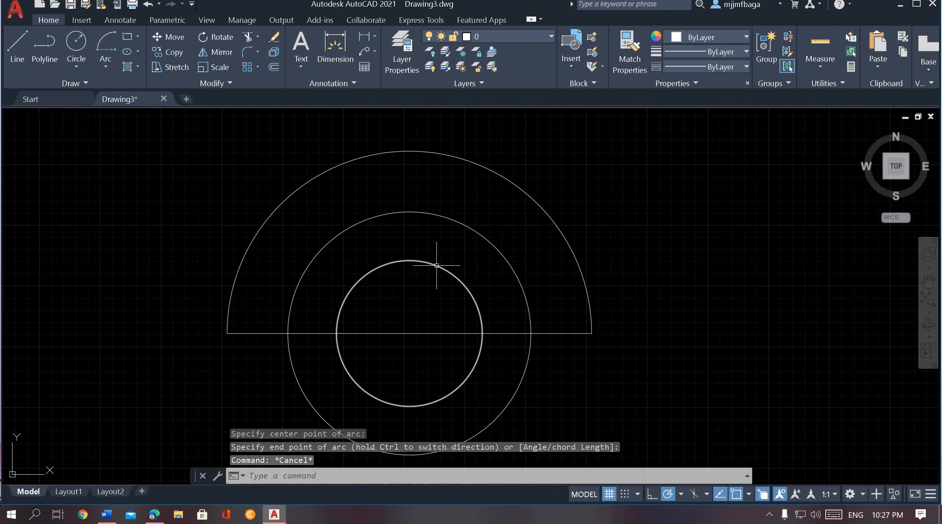
- Start a polyline in the empty area to the right of the arc and draw its first segment 10 inches horizontally rightward
{"action": "mouse_move", "coordinate": [479, 203]}
{"action": "middle_mouse_down"}
{"action": "mouse_move", "coordinate": [395, 248]}
{"action": "mouse_move", "coordinate": [336, 214]}
{"action": "mouse_move", "coordinate": [230, 218]}
{"action": "middle_mouse_up"}
{"action": "scroll", "coordinate": [315, 216], "scroll_direction": "down", "scroll_amount": 3}
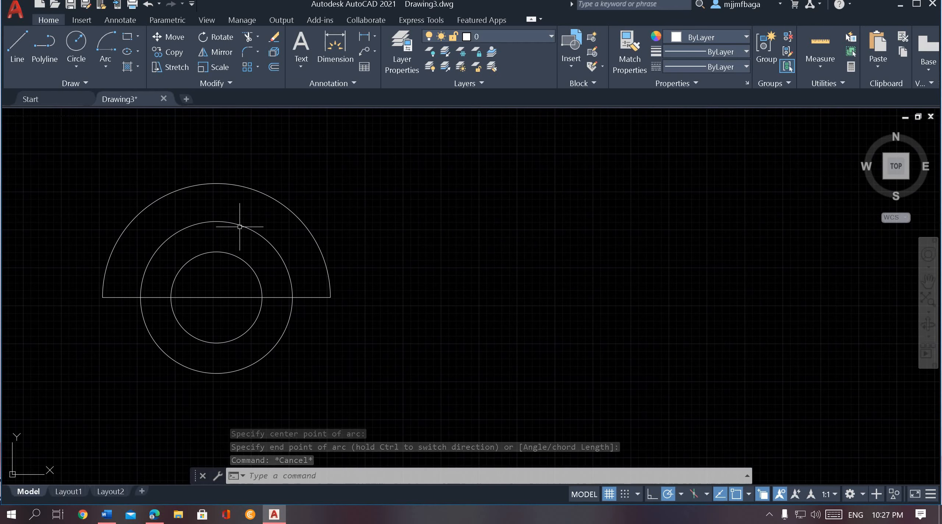
{"action": "left_click", "coordinate": [52, 48]}
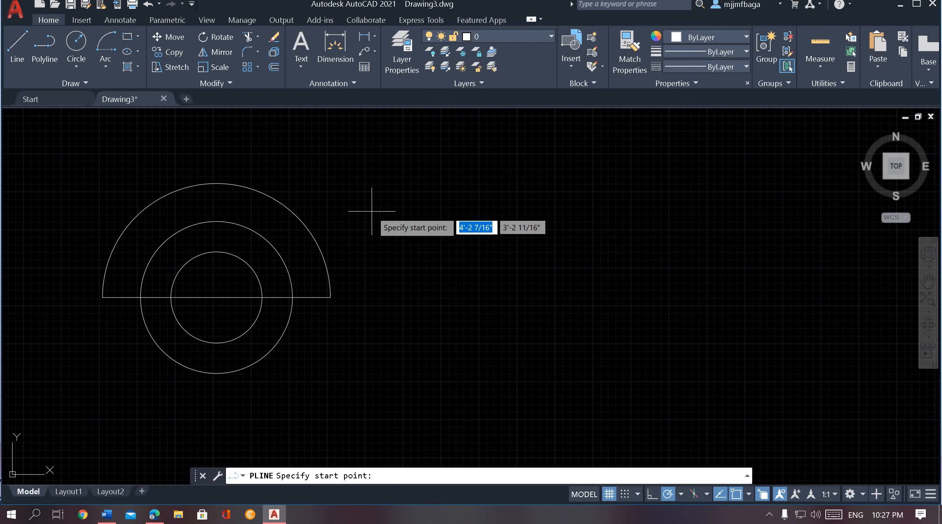
{"action": "left_click", "coordinate": [386, 213]}
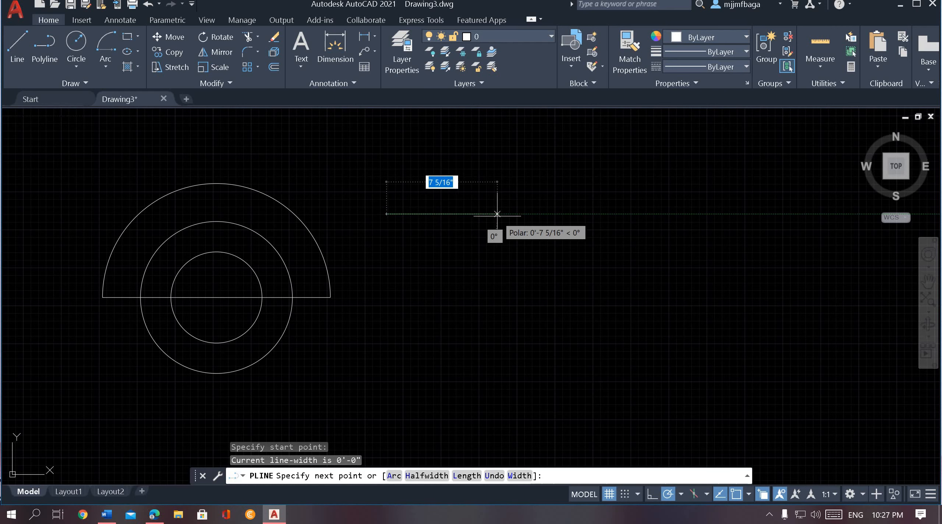
{"action": "type", "text": "1"}
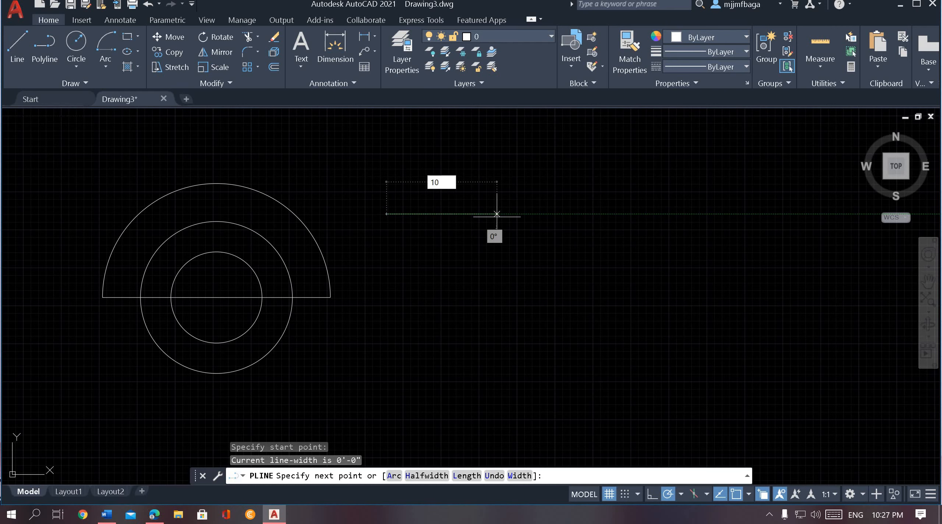
{"action": "type", "text": "0"}
{"action": "key", "text": "Return"}
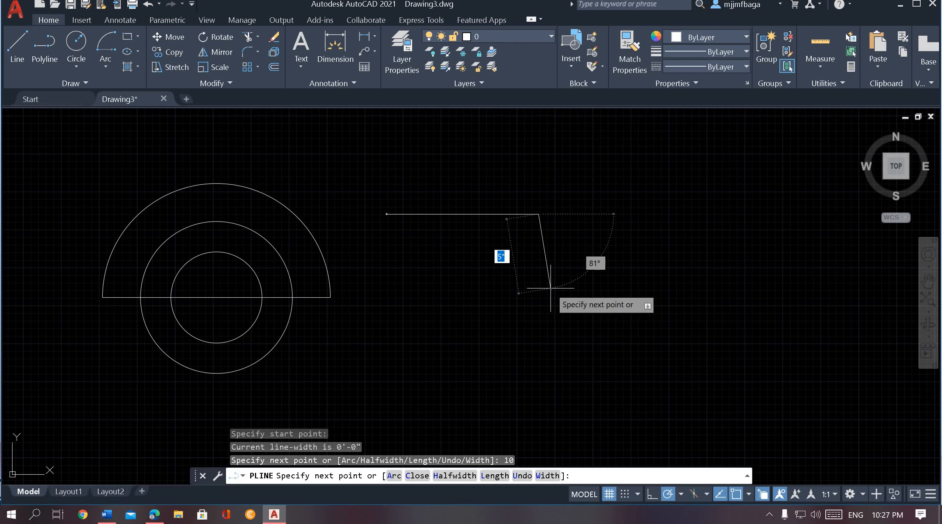
- Continue the polyline with a segment 4 inches straight down and another 4 inches horizontally to the right
{"action": "scroll", "coordinate": [515, 287], "scroll_direction": "down", "scroll_amount": 2}
{"action": "scroll", "coordinate": [500, 294], "scroll_direction": "up", "scroll_amount": 4}
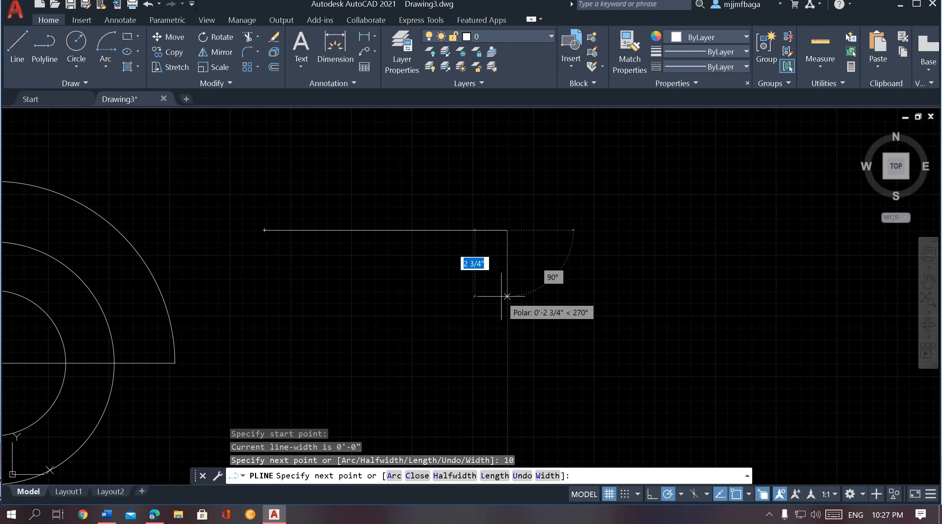
{"action": "type", "text": "4"}
{"action": "key", "text": "Return"}
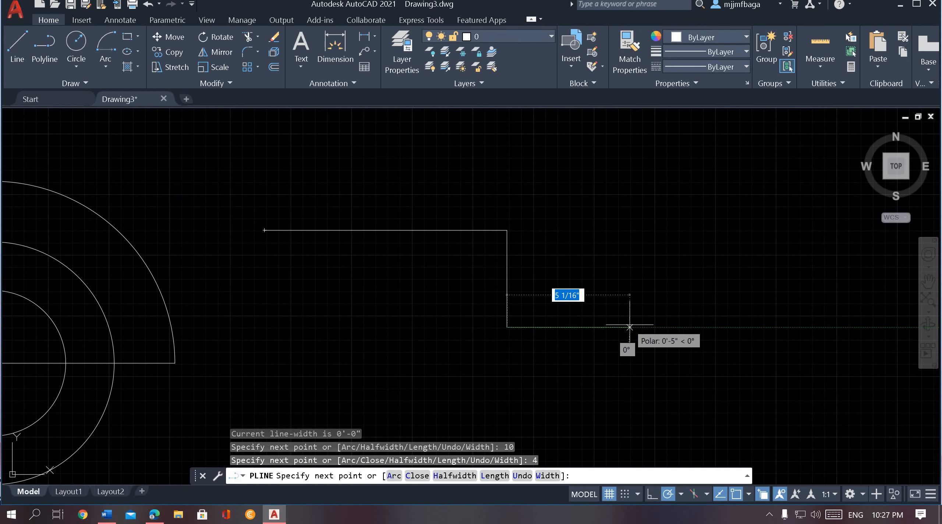
{"action": "type", "text": "4"}
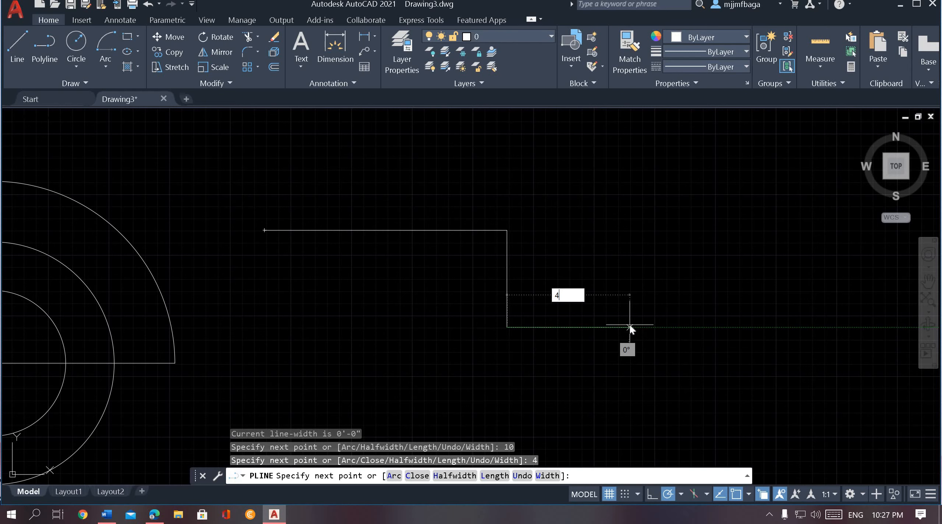
{"action": "key", "text": "Return"}
- Add polyline segments 3 inches straight down and 10 inches horizontally to the left, then end the polyline, leaving it open
{"action": "middle_click_drag", "start_coordinate": [607, 342], "coordinate": [643, 266]}
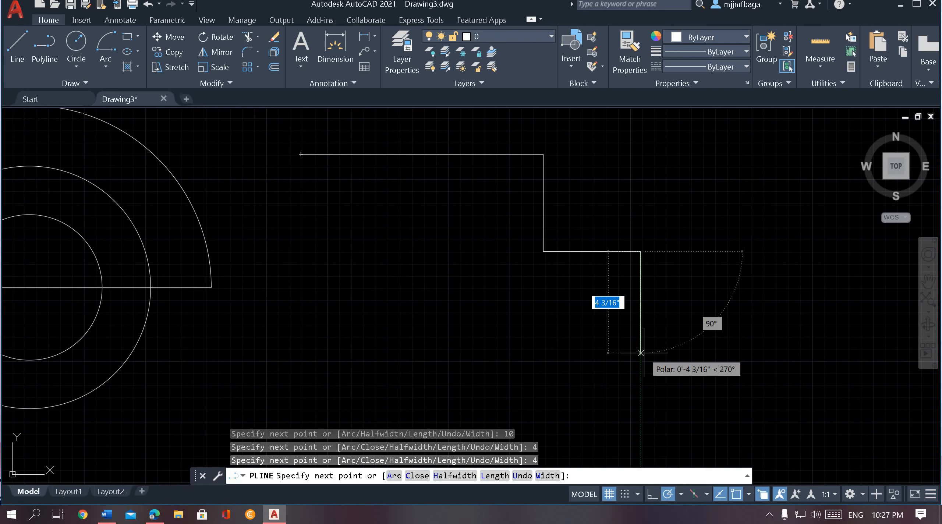
{"action": "type", "text": "3"}
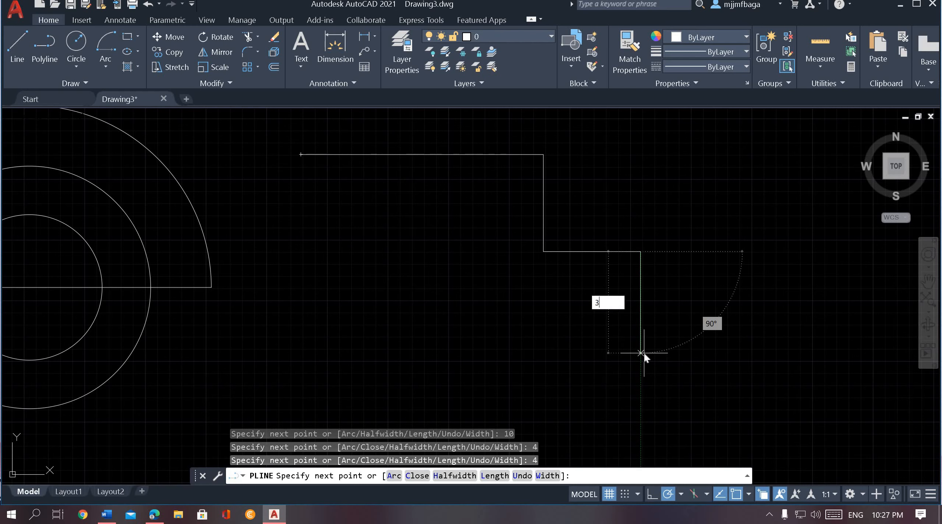
{"action": "key", "text": "Return"}
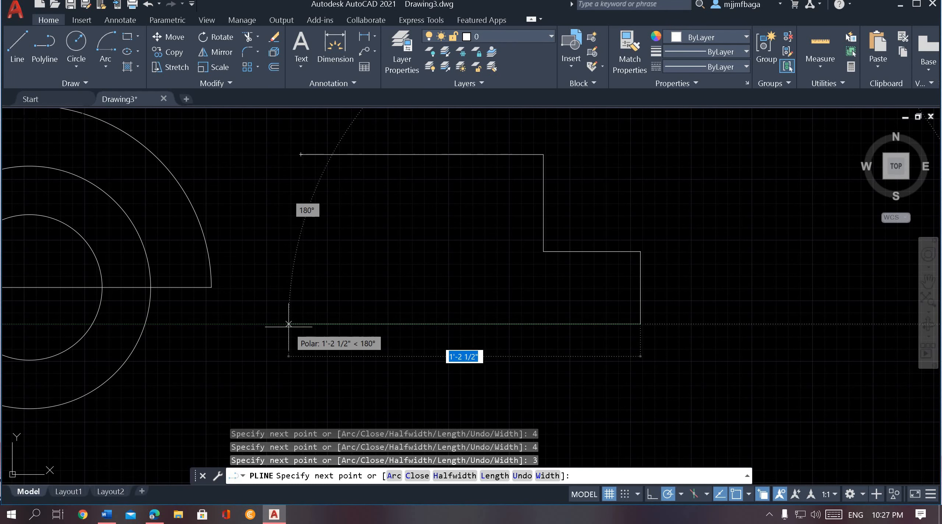
{"action": "type", "text": "10"}
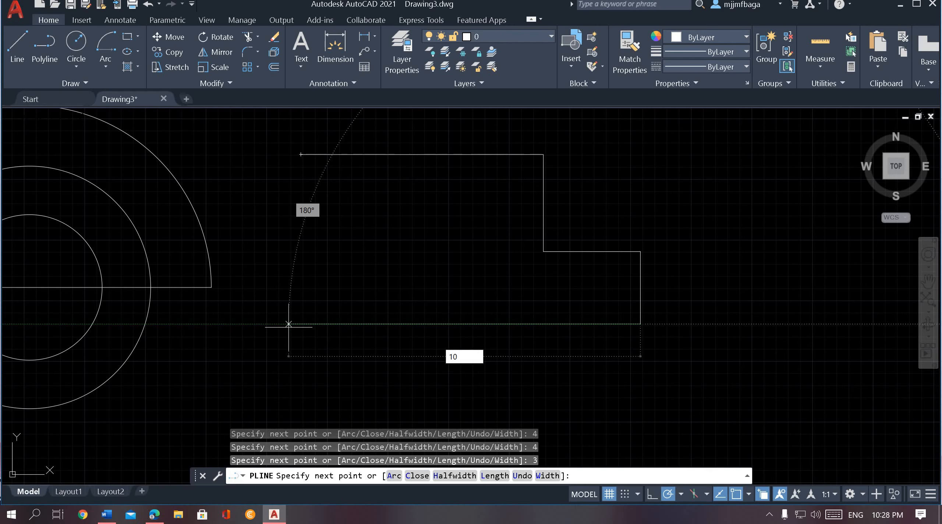
{"action": "key", "text": "Escape"}
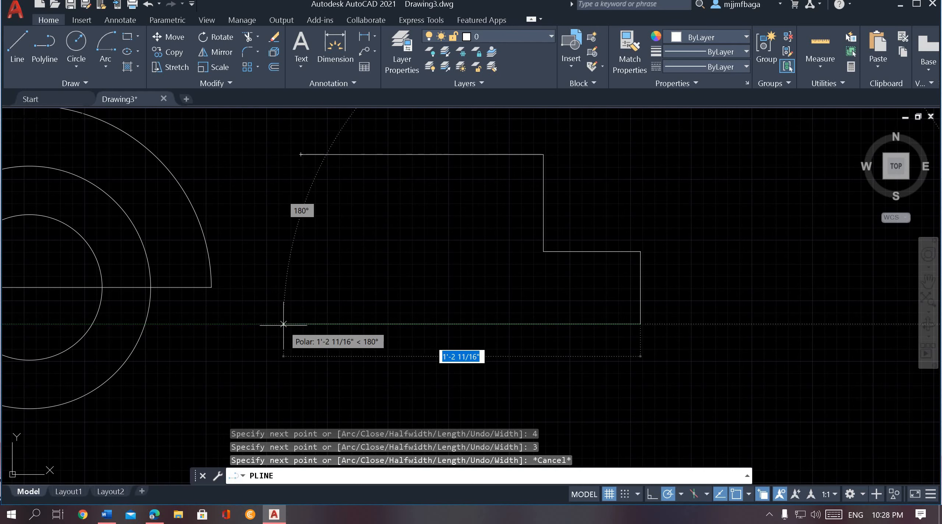
{"action": "type", "text": "10"}
{"action": "key", "text": "Return"}
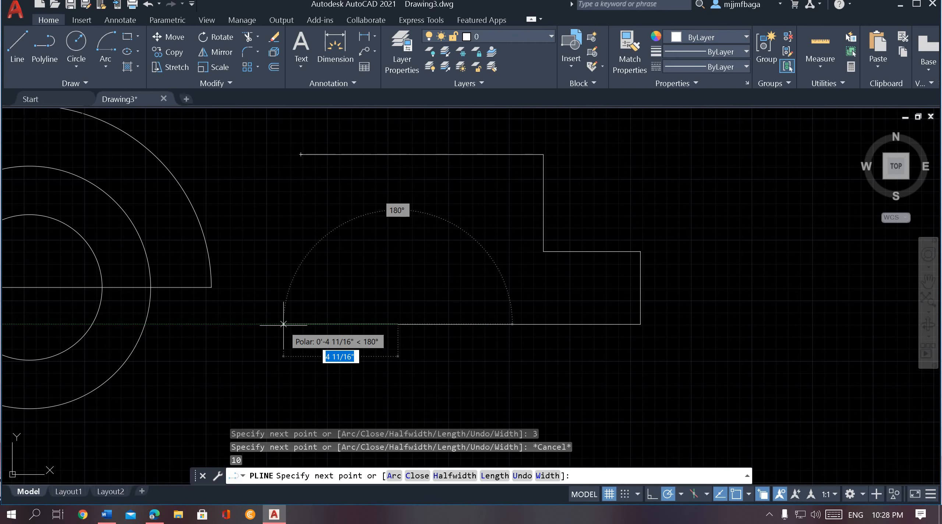
{"action": "key", "text": "Escape"}
- Draw a rectangle 3 inches wide and 4 inches high from a freely chosen corner between the circles and the polyline
{"action": "middle_click_drag", "start_coordinate": [406, 336], "coordinate": [388, 390]}
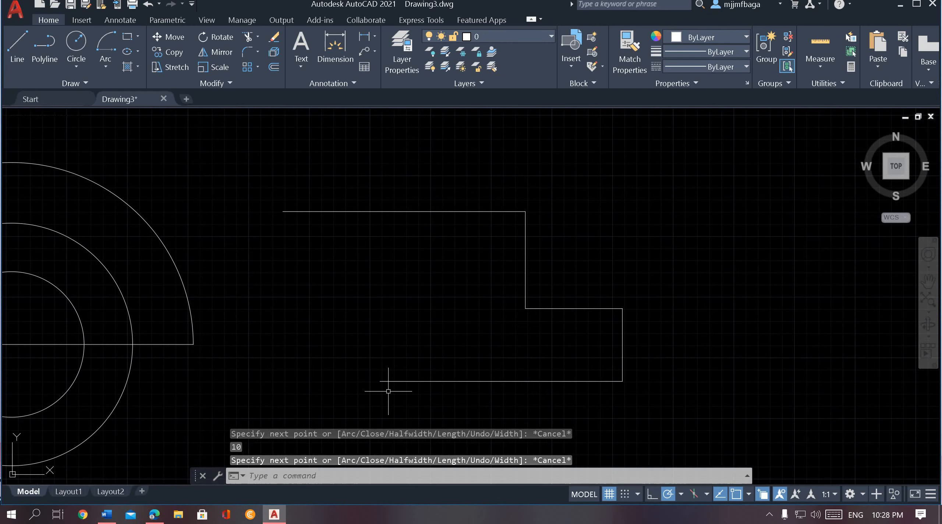
{"action": "scroll", "coordinate": [314, 283], "scroll_direction": "down", "scroll_amount": 1}
{"action": "middle_click_drag", "start_coordinate": [346, 293], "coordinate": [363, 276]}
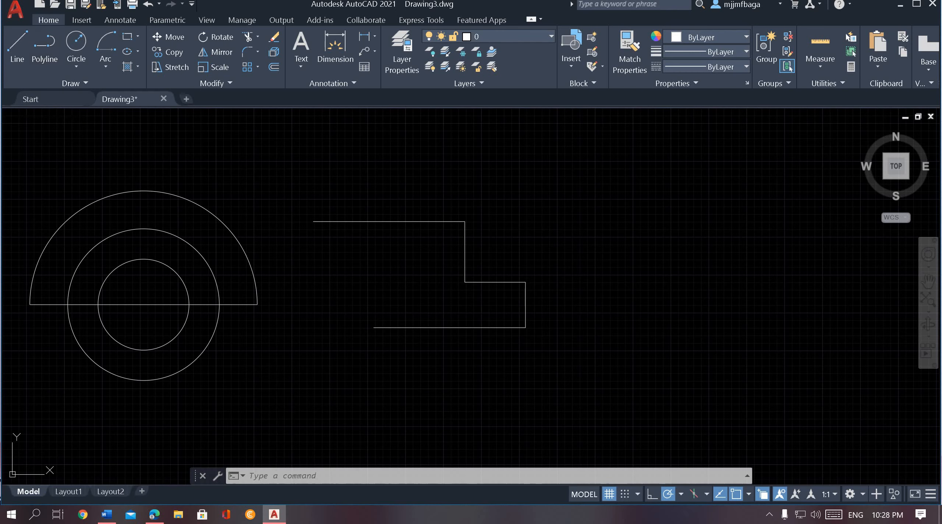
{"action": "mouse_move", "coordinate": [314, 177]}
{"action": "middle_mouse_down"}
{"action": "mouse_move", "coordinate": [267, 179]}
{"action": "mouse_move", "coordinate": [299, 179]}
{"action": "middle_mouse_up"}
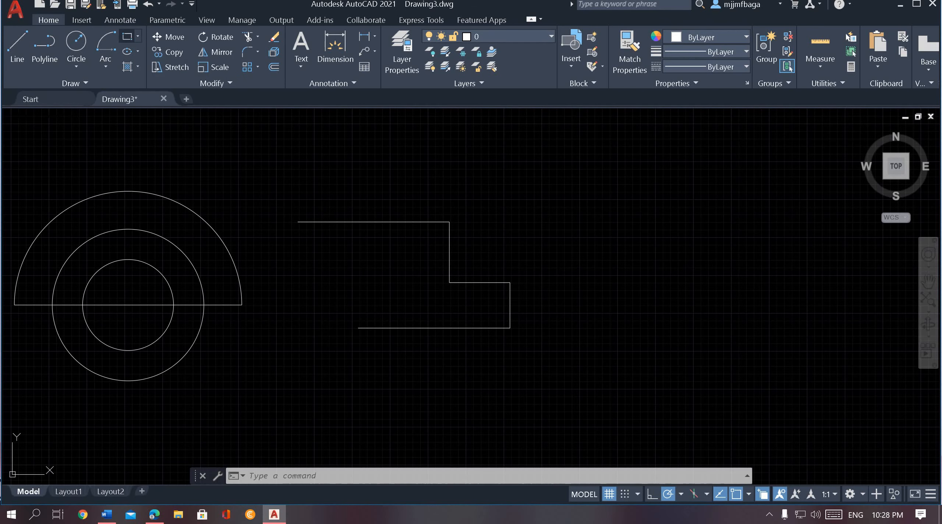
{"action": "left_click", "coordinate": [131, 39]}
{"action": "mouse_move", "coordinate": [296, 130]}
{"action": "middle_mouse_down"}
{"action": "mouse_move", "coordinate": [263, 206]}
{"action": "mouse_move", "coordinate": [379, 203]}
{"action": "mouse_move", "coordinate": [460, 127]}
{"action": "mouse_move", "coordinate": [462, 93]}
{"action": "middle_mouse_up"}
{"action": "middle_click_drag", "start_coordinate": [443, 292], "coordinate": [421, 194]}
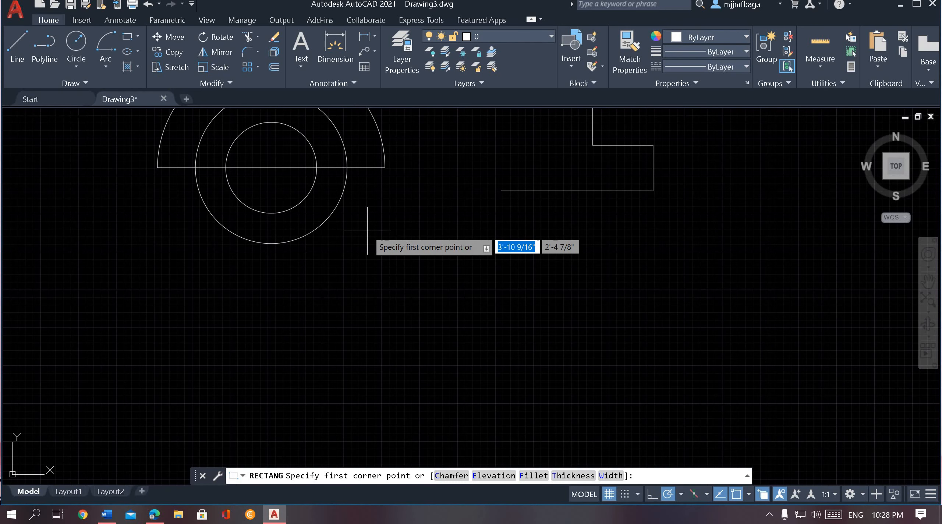
{"action": "left_click", "coordinate": [367, 231]}
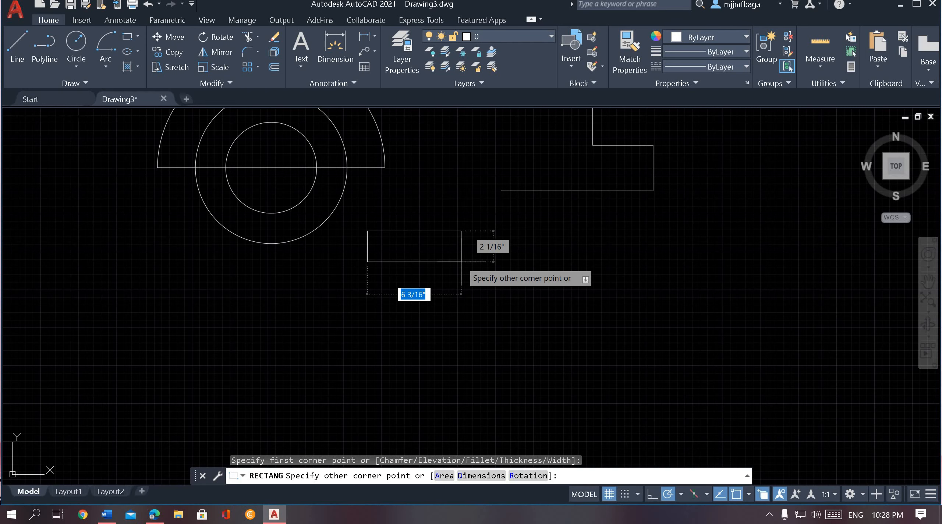
{"action": "key", "text": "Tab"}
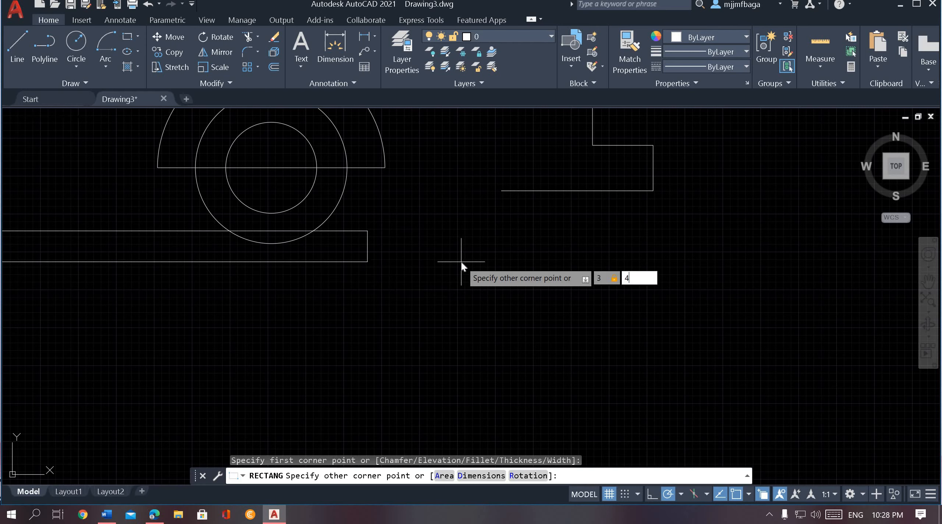
{"action": "key", "text": "Return"}
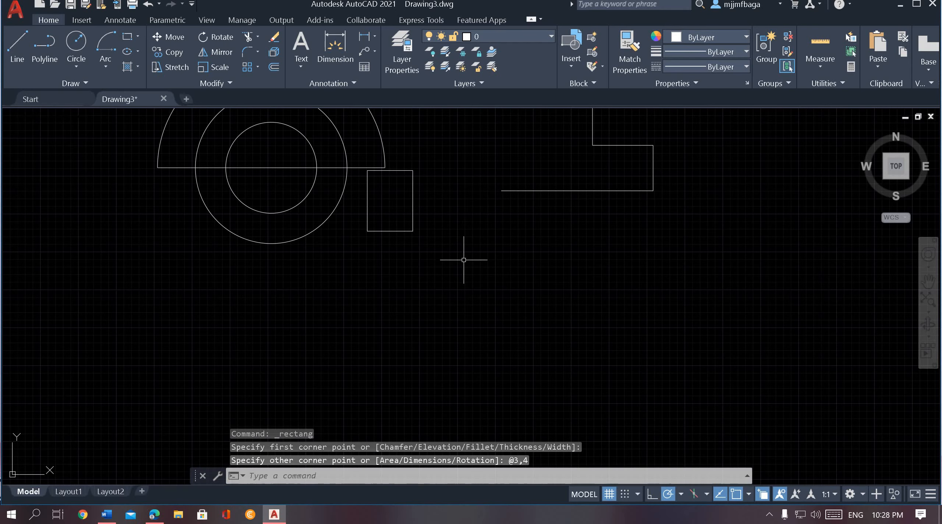
- Move the rectangle diagonally down and to the right by slightly over 2 inches, using a freely chosen base point beside it
{"action": "scroll", "coordinate": [463, 260], "scroll_direction": "up", "scroll_amount": 2}
{"action": "middle_click_drag", "start_coordinate": [431, 248], "coordinate": [528, 378]}
{"action": "scroll", "coordinate": [497, 334], "scroll_direction": "up", "scroll_amount": 4}
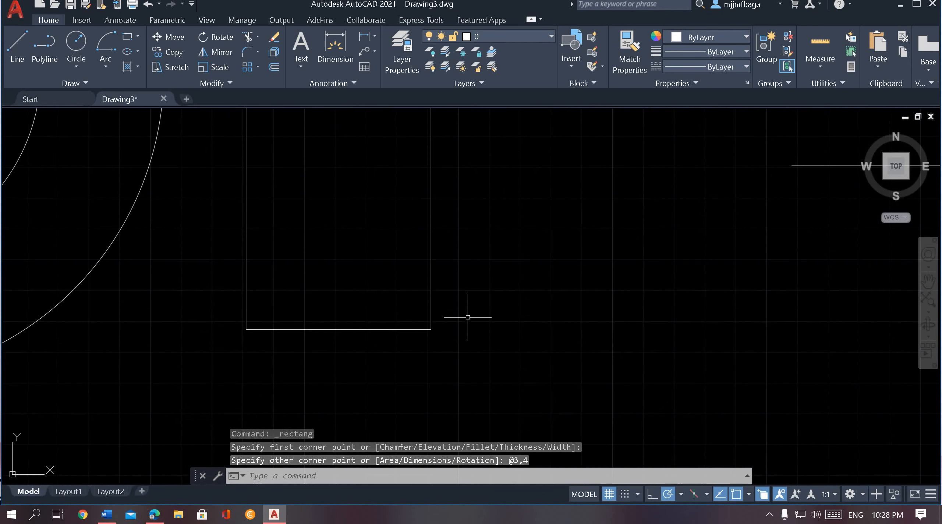
{"action": "scroll", "coordinate": [468, 317], "scroll_direction": "down", "scroll_amount": 2}
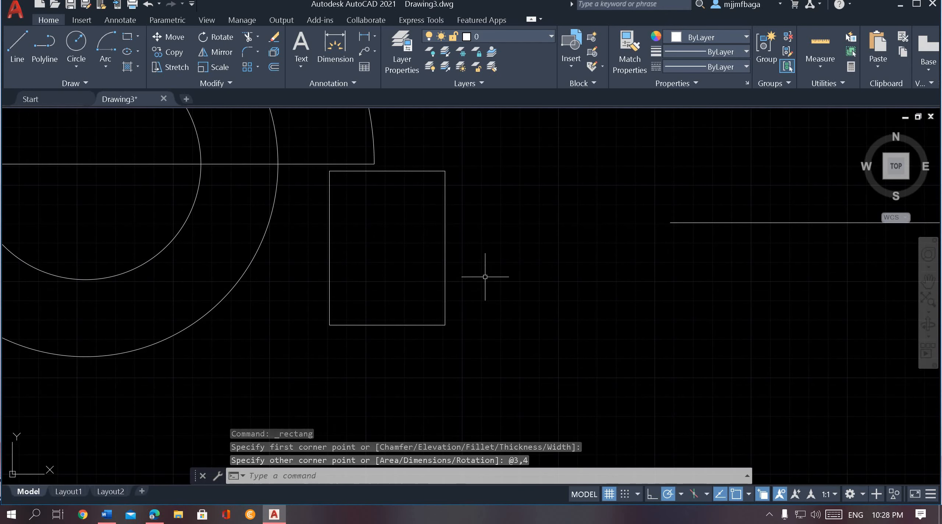
{"action": "left_click", "coordinate": [170, 38]}
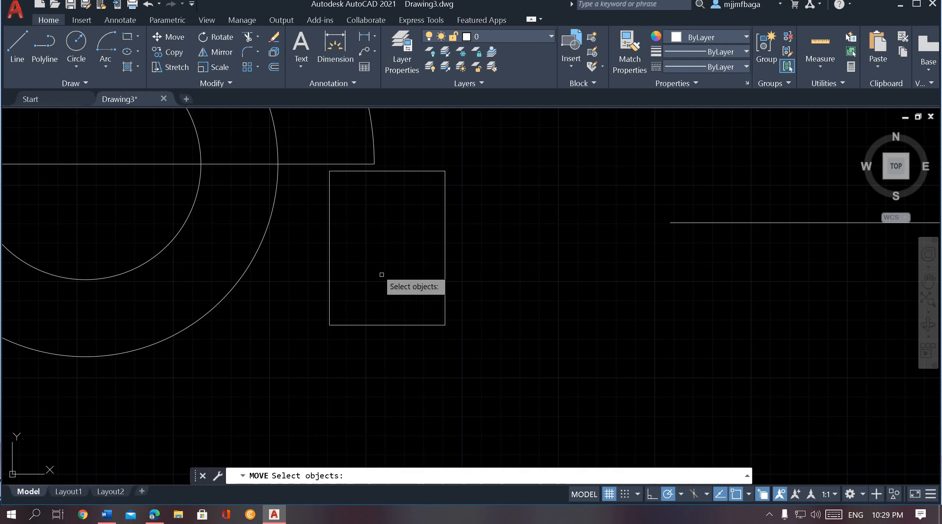
{"action": "left_click", "coordinate": [445, 228]}
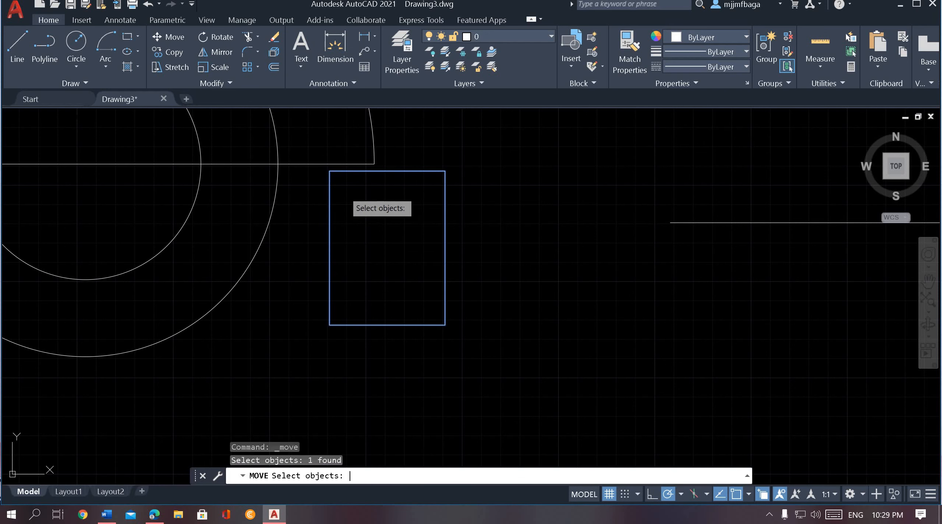
{"action": "key", "text": "Return"}
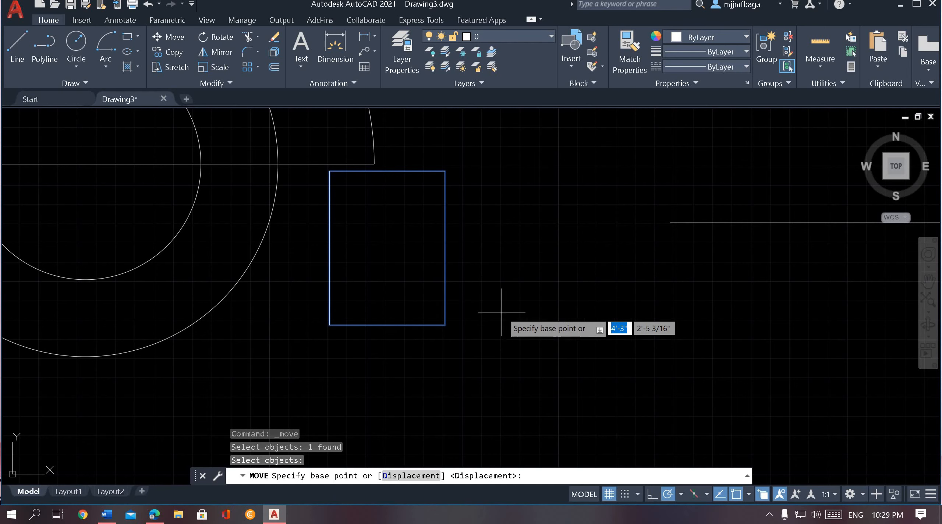
{"action": "left_click", "coordinate": [513, 264]}
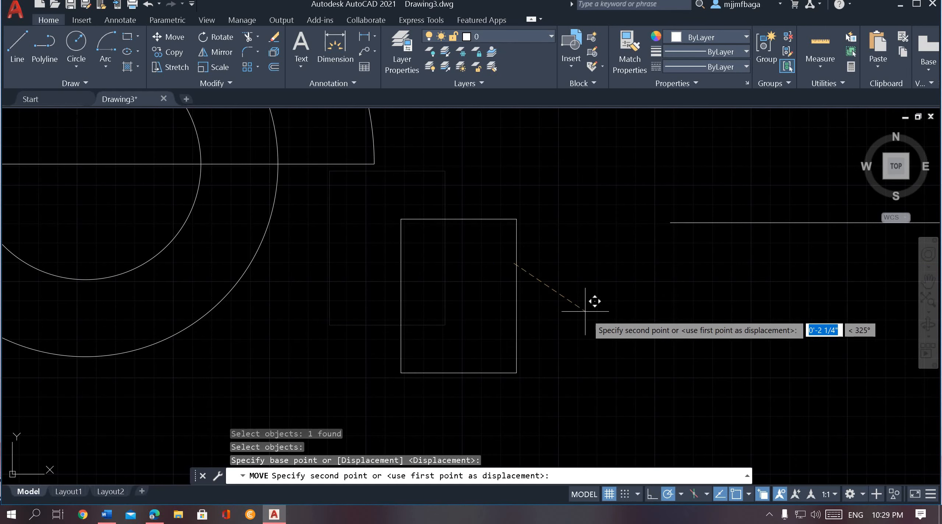
{"action": "left_click", "coordinate": [583, 326]}
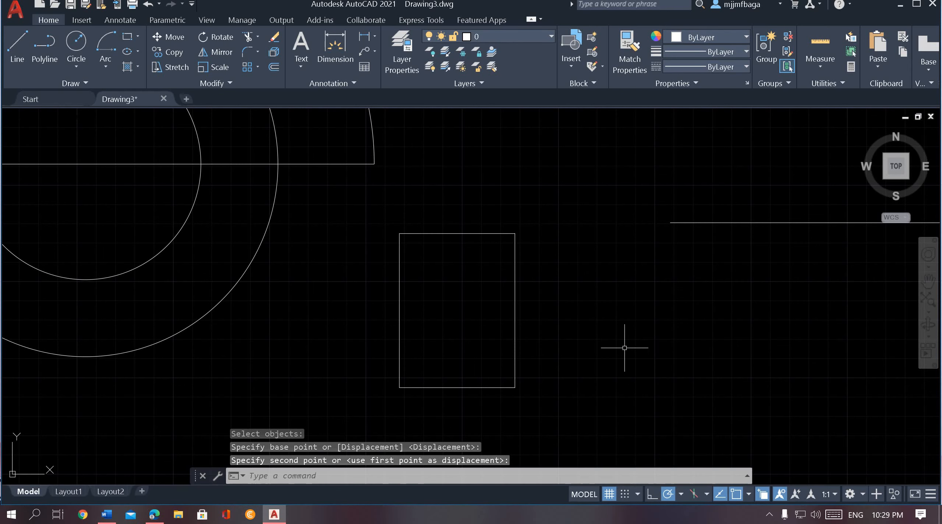
- Copy the rectangle once, diagonally down and to the right by about 4 11/16 inches, using a freely chosen base point beside it
{"action": "mouse_move", "coordinate": [595, 327]}
{"action": "middle_mouse_down"}
{"action": "mouse_move", "coordinate": [550, 299]}
{"action": "mouse_move", "coordinate": [430, 279]}
{"action": "mouse_move", "coordinate": [358, 251]}
{"action": "middle_mouse_up"}
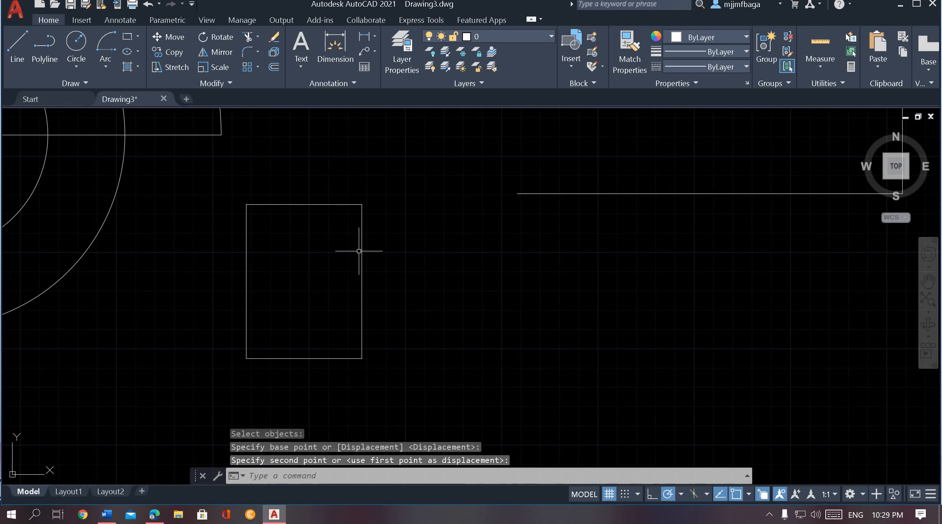
{"action": "left_click", "coordinate": [174, 56]}
{"action": "scroll", "coordinate": [339, 191], "scroll_direction": "down", "scroll_amount": 2}
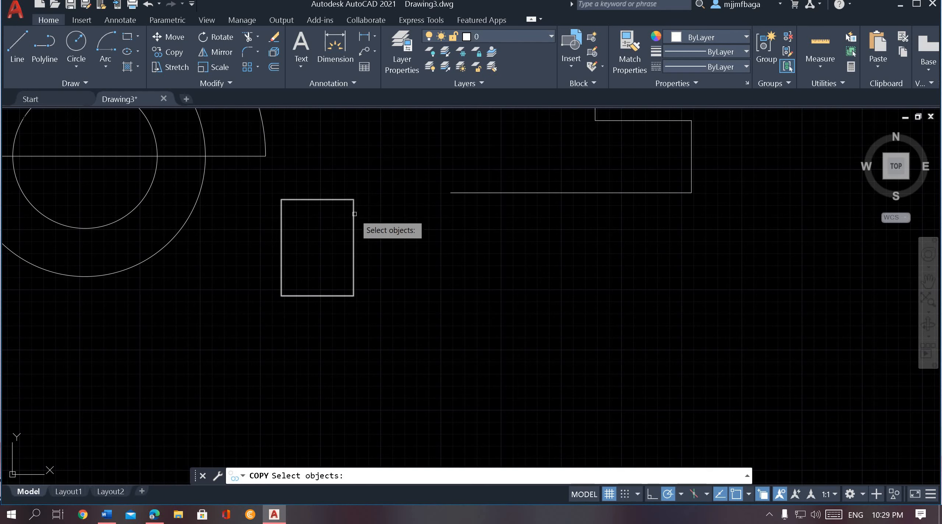
{"action": "left_click", "coordinate": [355, 214]}
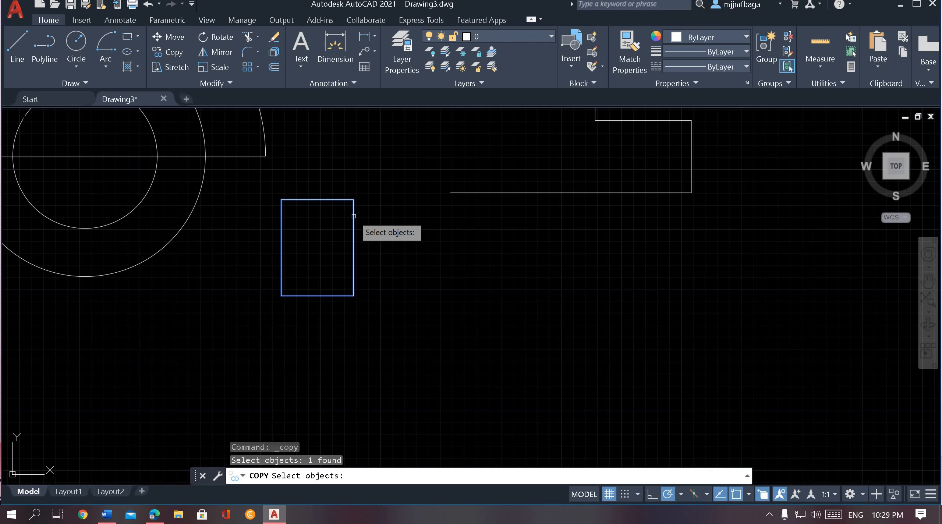
{"action": "key", "text": "Return"}
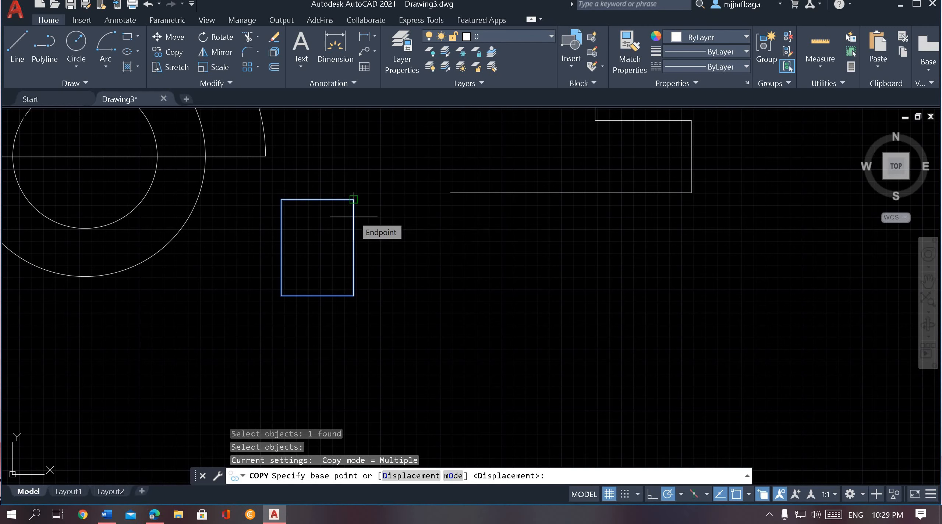
{"action": "left_click", "coordinate": [398, 257]}
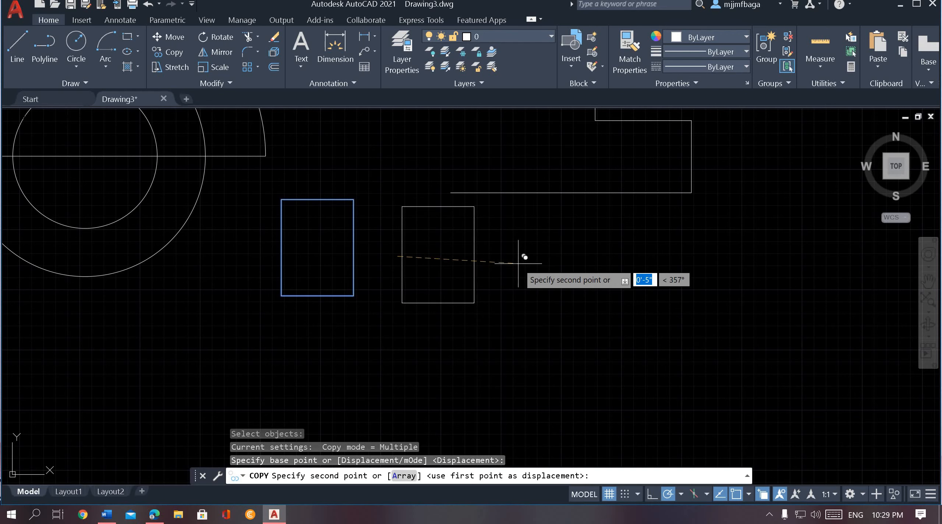
{"action": "left_click", "coordinate": [502, 296]}
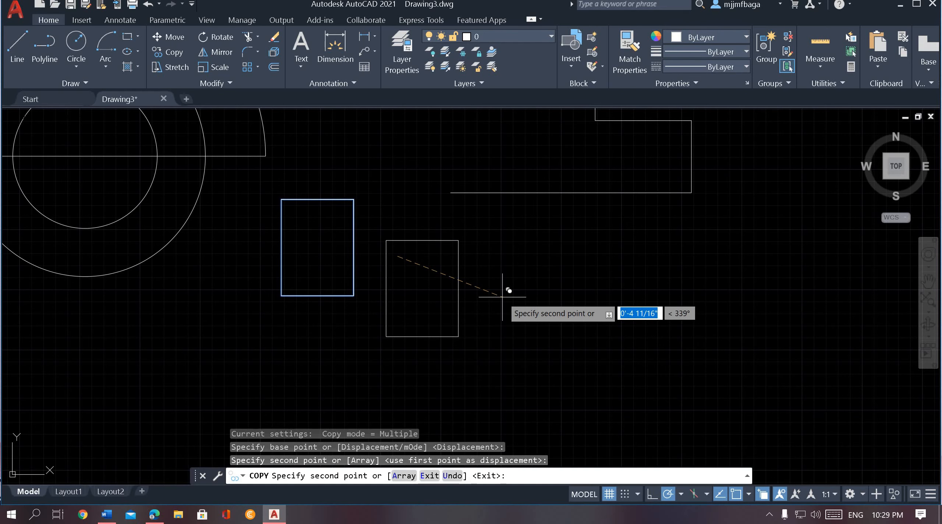
{"action": "key", "text": "Escape"}
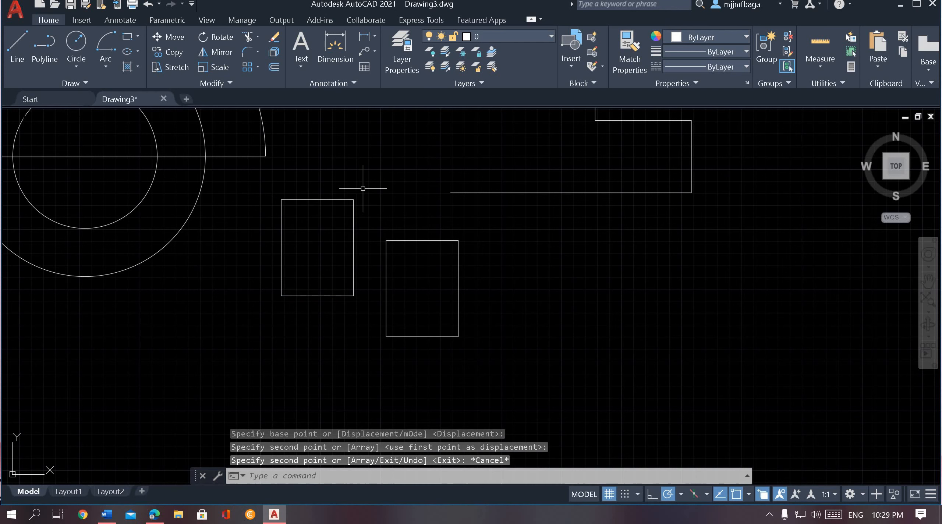
- Apply Stretch to the whole copied rectangle, shifting it slightly up and to the left from a freely chosen base point
{"action": "left_click", "coordinate": [174, 68]}
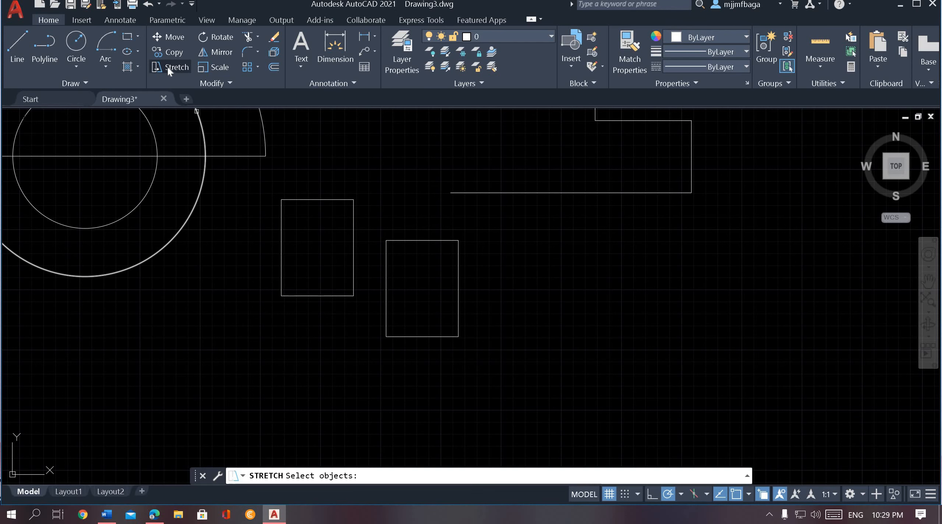
{"action": "left_click", "coordinate": [456, 269]}
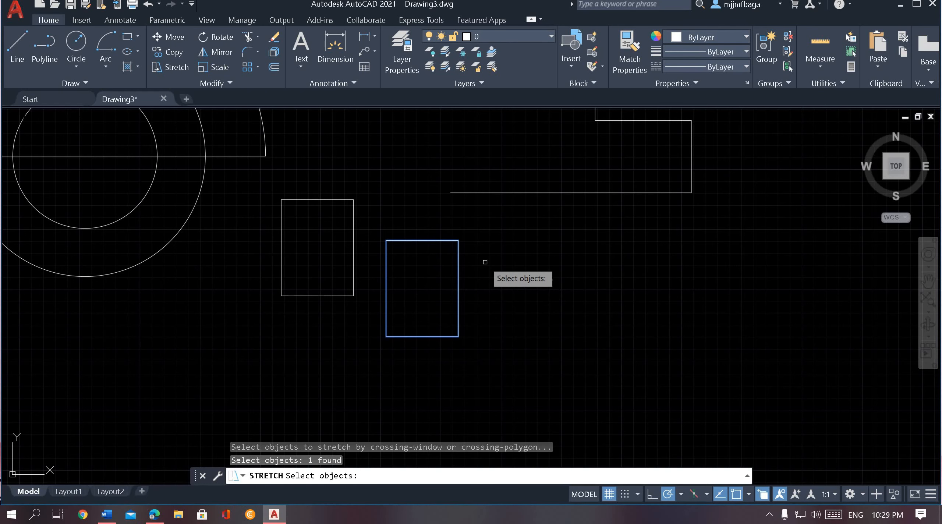
{"action": "key", "text": "Return"}
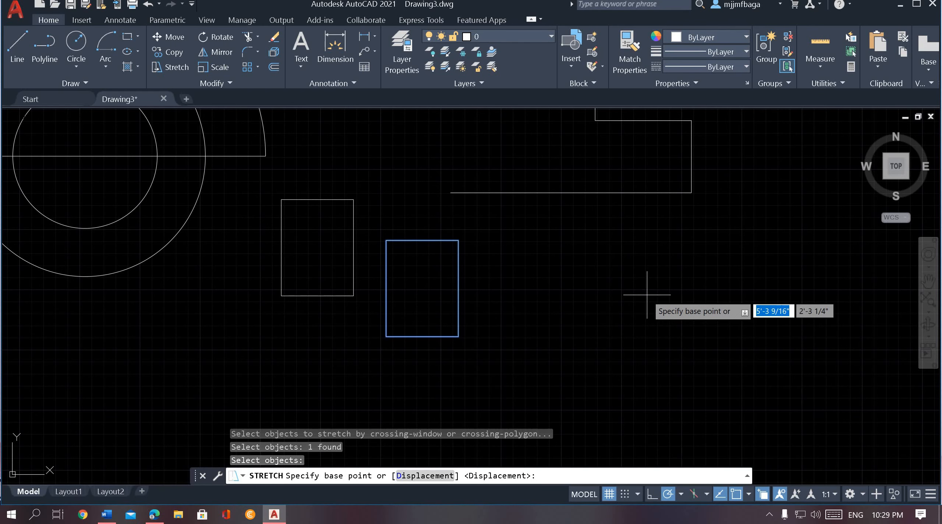
{"action": "left_click", "coordinate": [663, 290]}
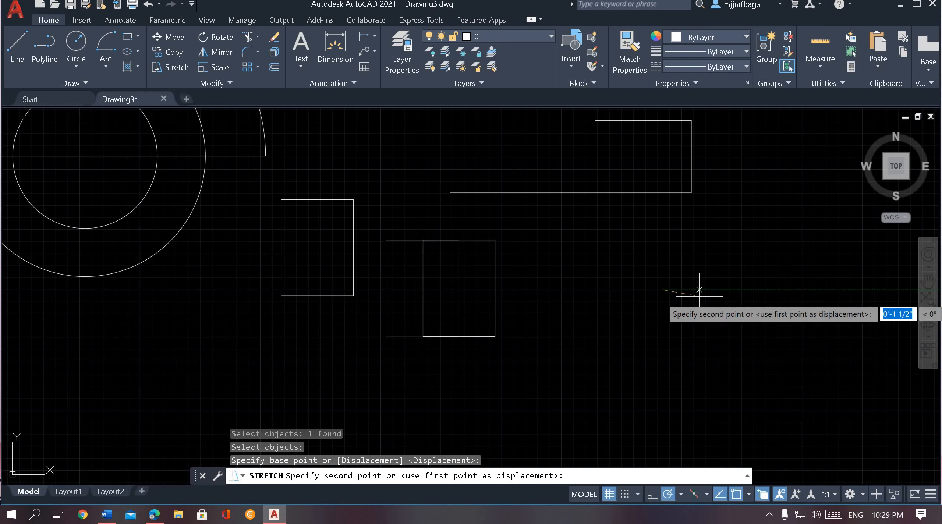
{"action": "left_click", "coordinate": [650, 282]}
{"action": "left_click", "coordinate": [745, 286]}
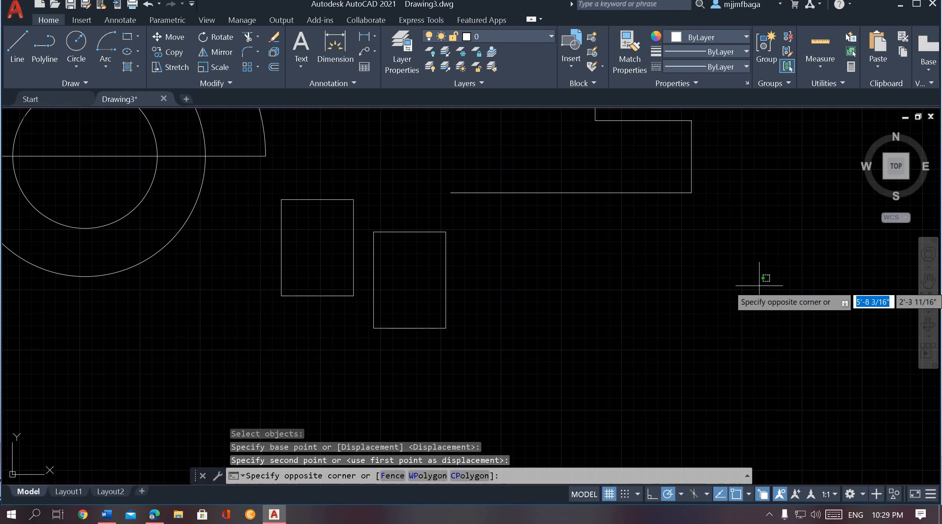
{"action": "key", "text": "Escape"}
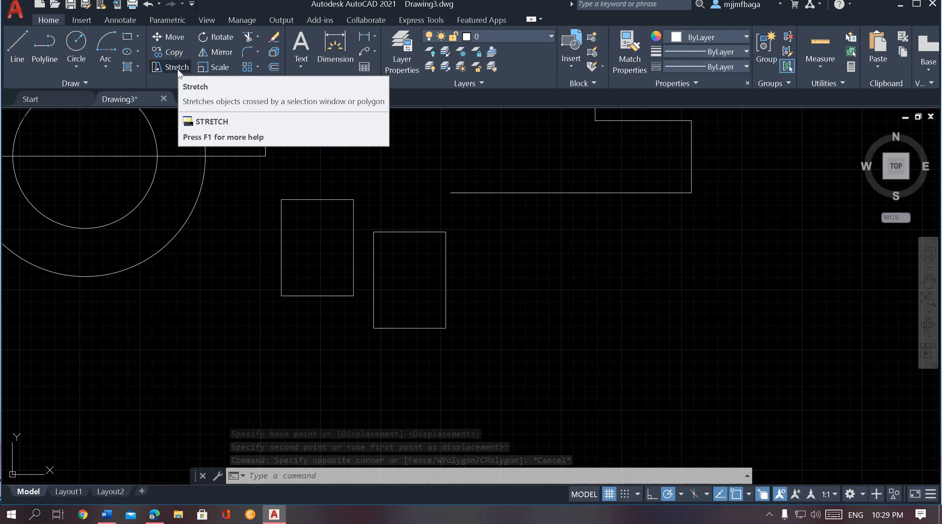
- Apply Stretch to the whole stepped polyline, shifting it horizontally right by a little under 3 inches from its lower open endpoint
{"action": "middle_click_drag", "start_coordinate": [504, 189], "coordinate": [461, 284]}
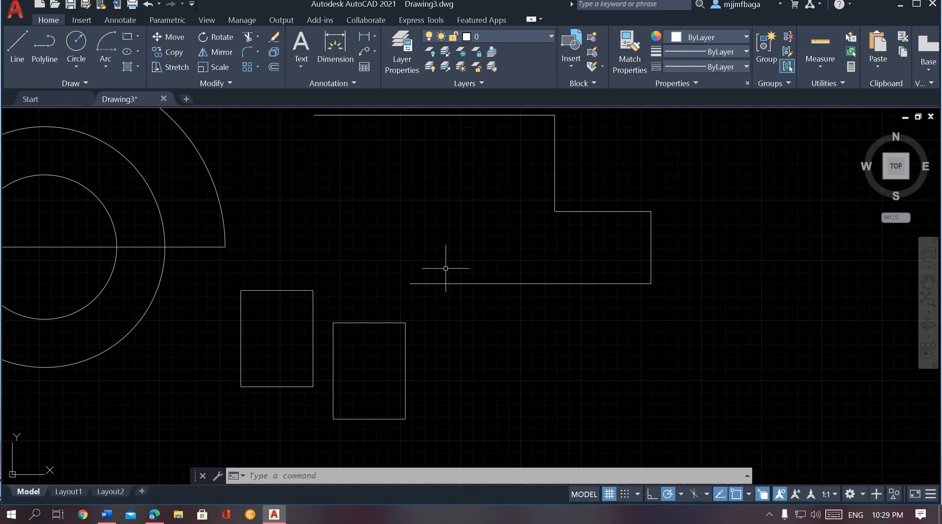
{"action": "left_click", "coordinate": [162, 68]}
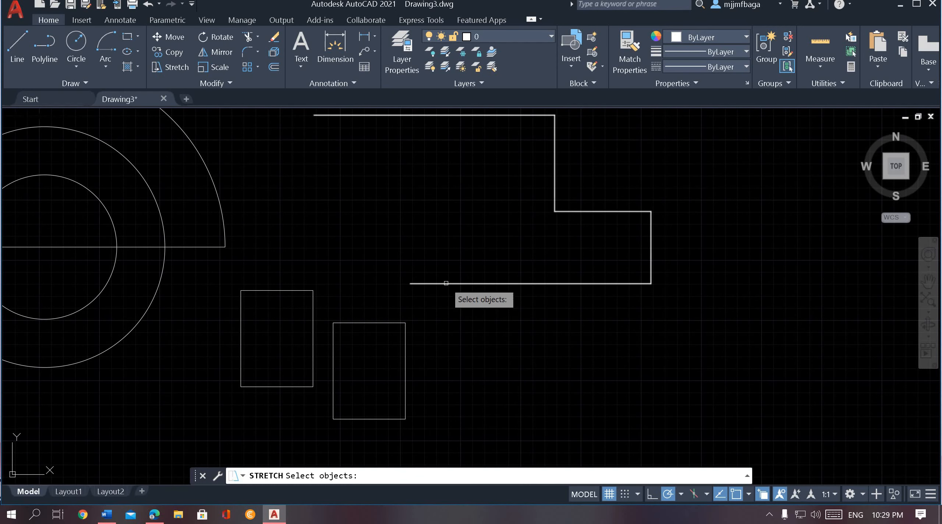
{"action": "left_click", "coordinate": [432, 282]}
{"action": "key", "text": "Return"}
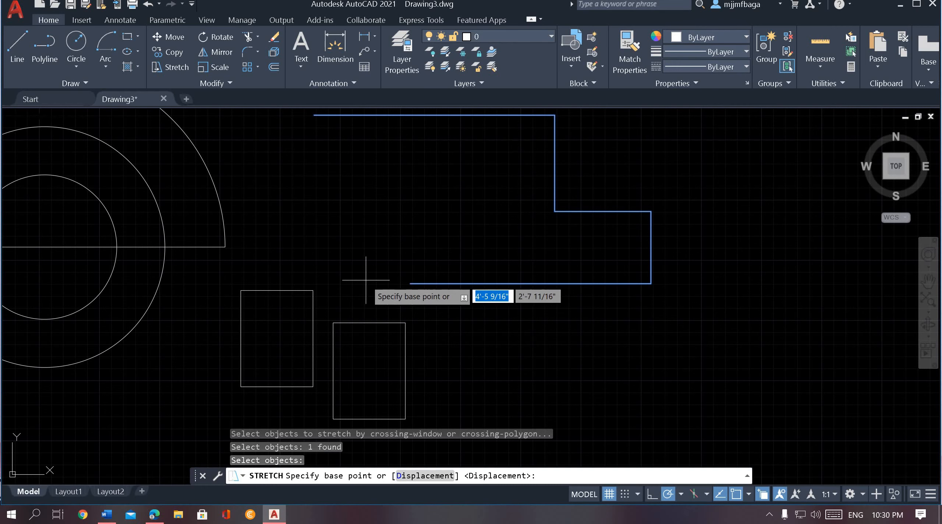
{"action": "left_click", "coordinate": [410, 284]}
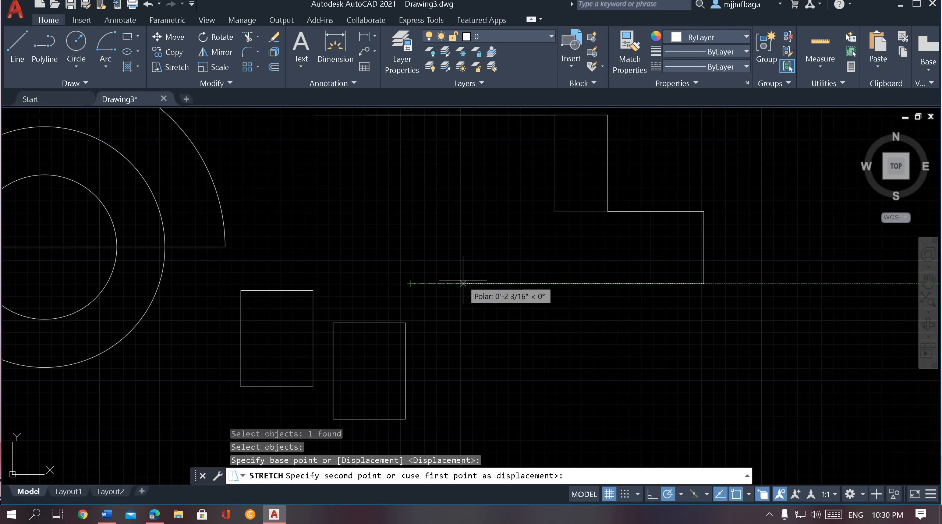
{"action": "left_click", "coordinate": [478, 280]}
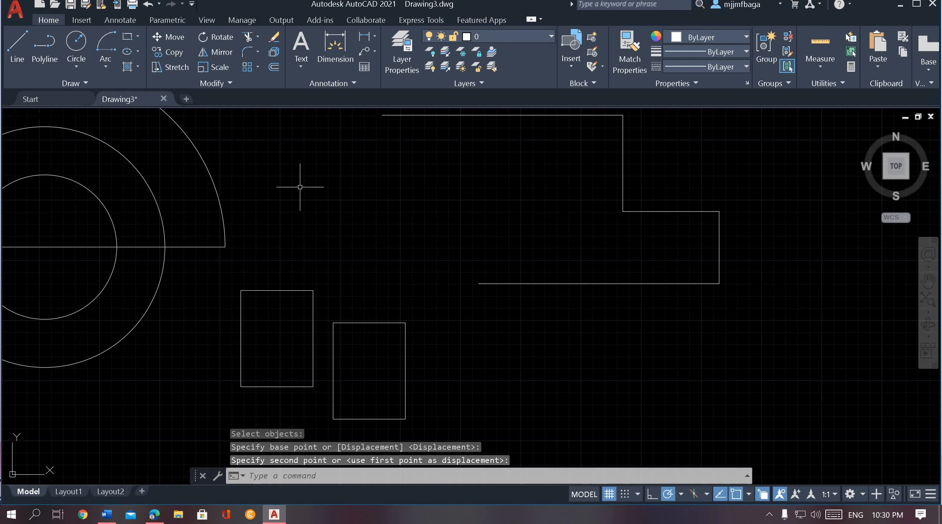
- Rotate the copied rectangle counterclockwise by about 45 degrees around its upper-right corner
{"action": "left_click", "coordinate": [214, 37]}
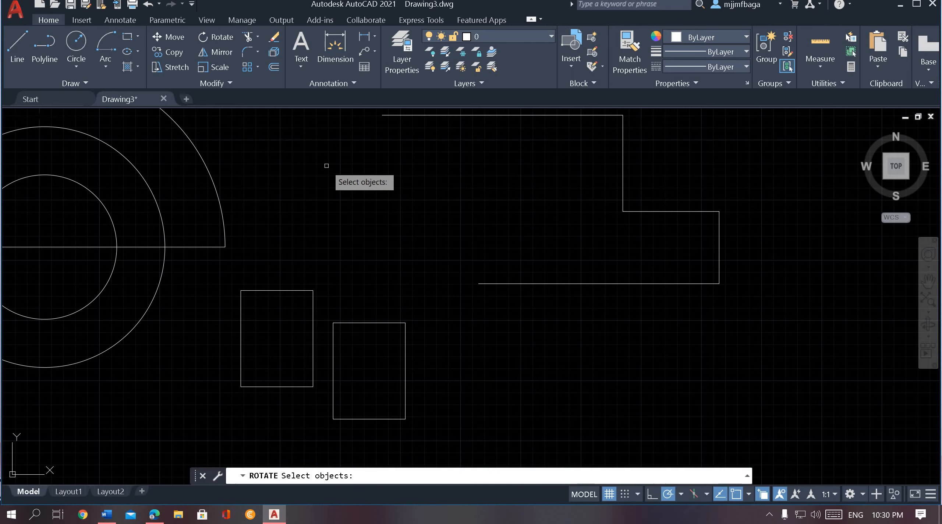
{"action": "middle_click_drag", "start_coordinate": [320, 172], "coordinate": [376, 92]}
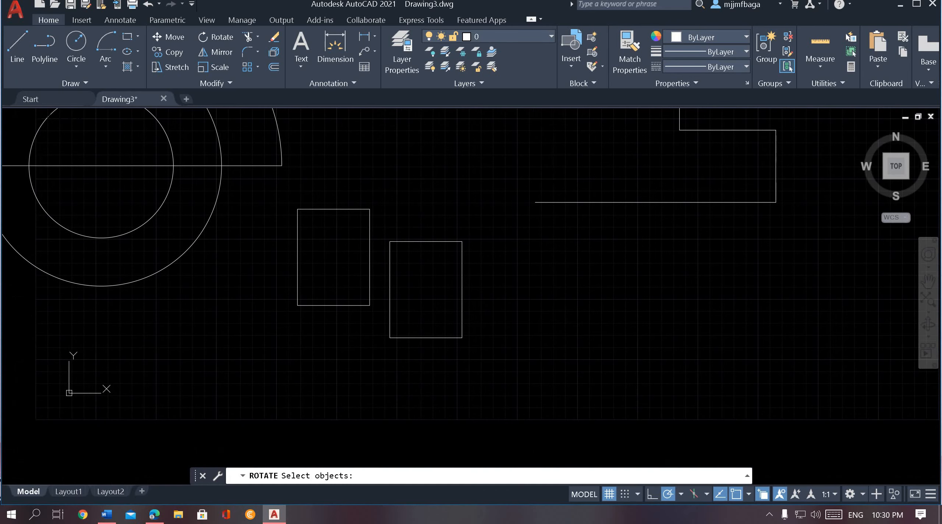
{"action": "left_click", "coordinate": [437, 242]}
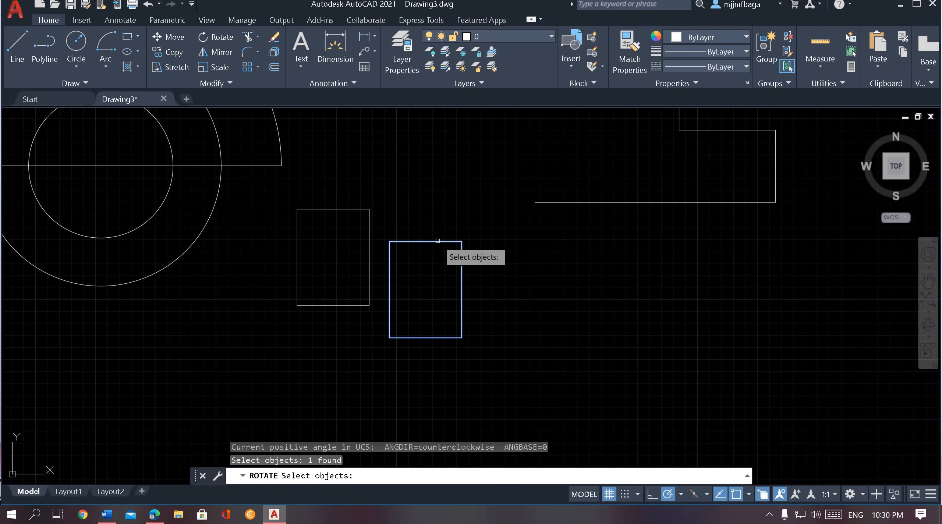
{"action": "key", "text": "Return"}
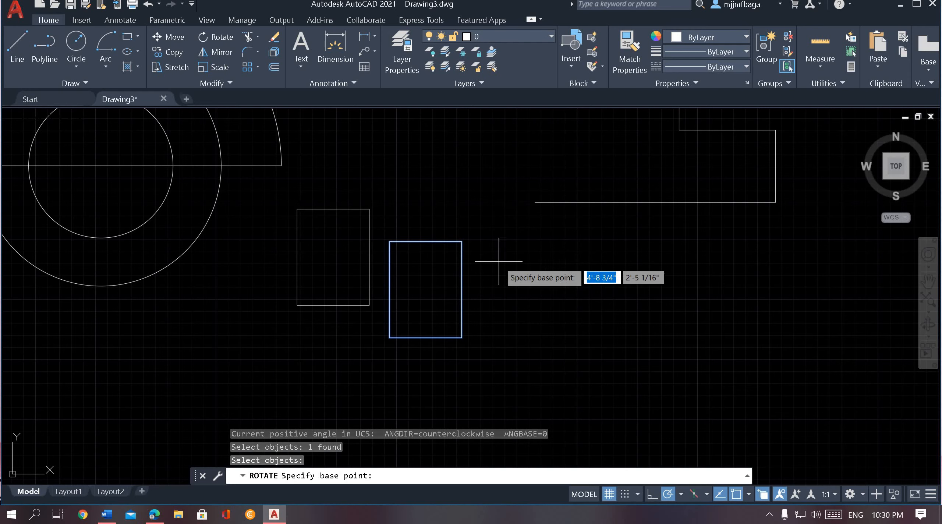
{"action": "left_click", "coordinate": [461, 241]}
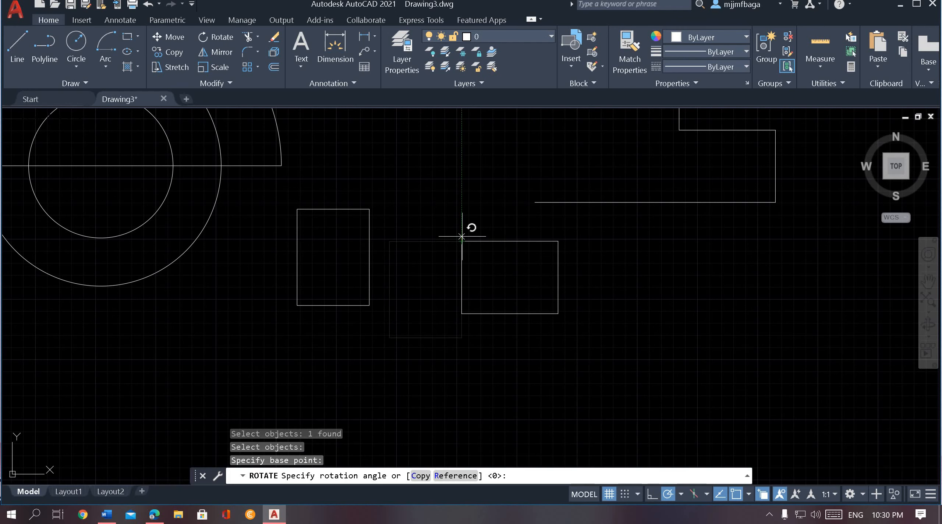
{"action": "left_click", "coordinate": [524, 182]}
{"action": "mouse_move", "coordinate": [546, 298]}
{"action": "middle_mouse_down"}
{"action": "mouse_move", "coordinate": [346, 291]}
{"action": "mouse_move", "coordinate": [505, 292]}
{"action": "mouse_move", "coordinate": [529, 312]}
{"action": "middle_mouse_up"}
{"action": "scroll", "coordinate": [383, 277], "scroll_direction": "down", "scroll_amount": 2}
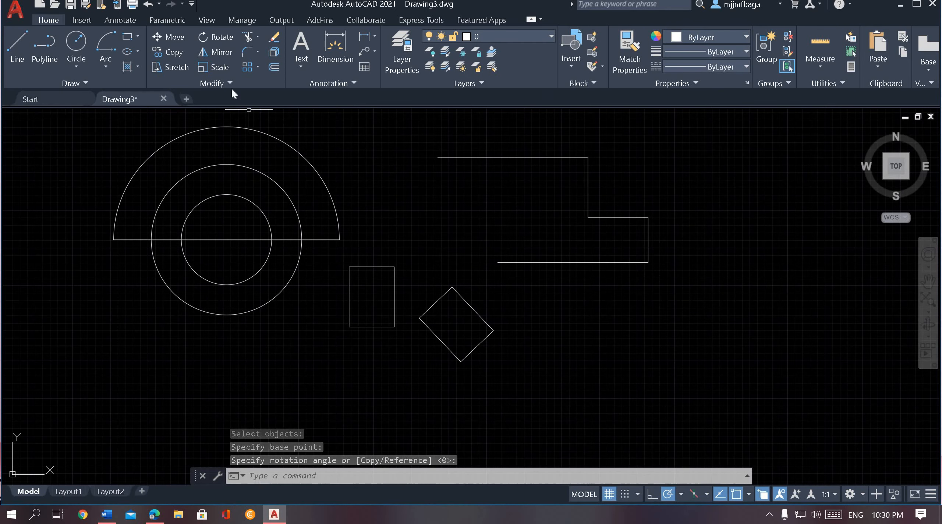
- Mirror the stepped polyline upward across a horizontal line through its upper-right corner, keeping the source object
{"action": "middle_click_drag", "start_coordinate": [286, 109], "coordinate": [312, 130]}
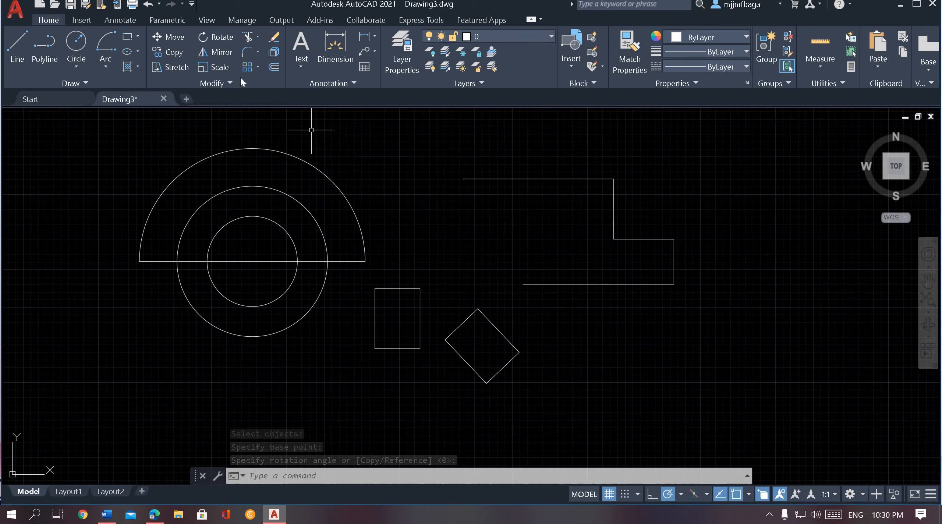
{"action": "left_click", "coordinate": [222, 54]}
{"action": "middle_click_drag", "start_coordinate": [510, 236], "coordinate": [399, 235]}
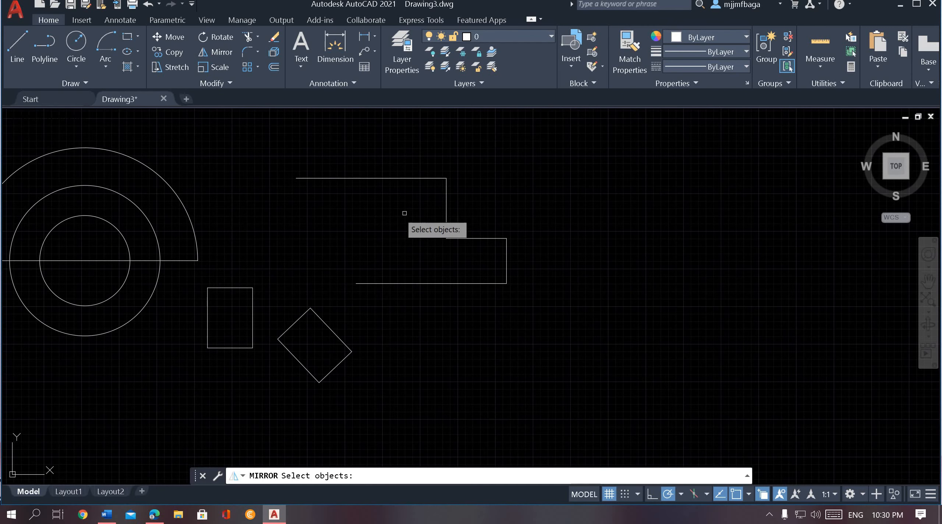
{"action": "left_click", "coordinate": [407, 178]}
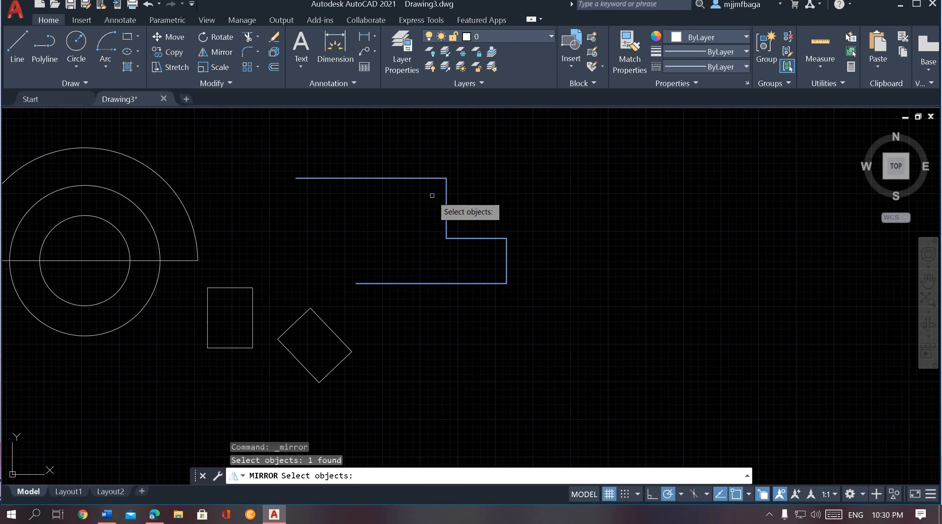
{"action": "key", "text": "Return"}
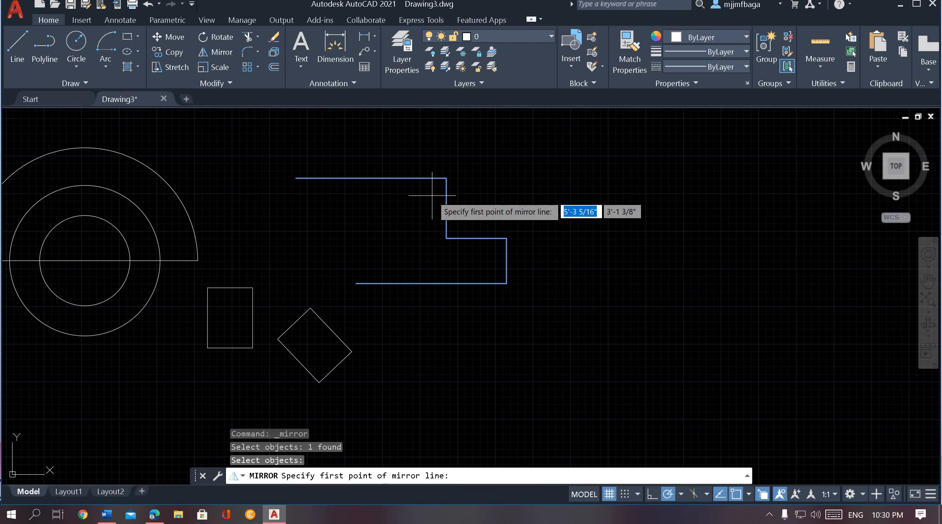
{"action": "left_click", "coordinate": [446, 178]}
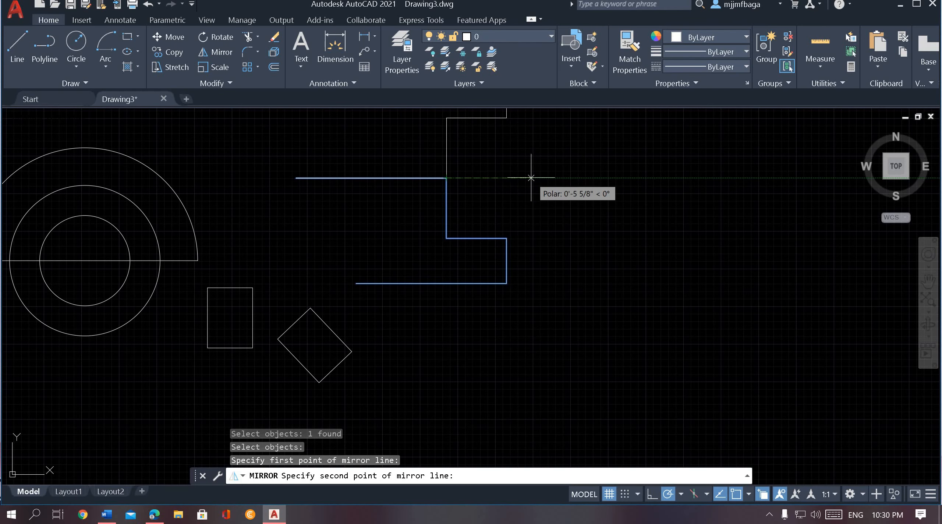
{"action": "scroll", "coordinate": [530, 178], "scroll_direction": "down", "scroll_amount": 3}
{"action": "scroll", "coordinate": [515, 252], "scroll_direction": "down", "scroll_amount": 1}
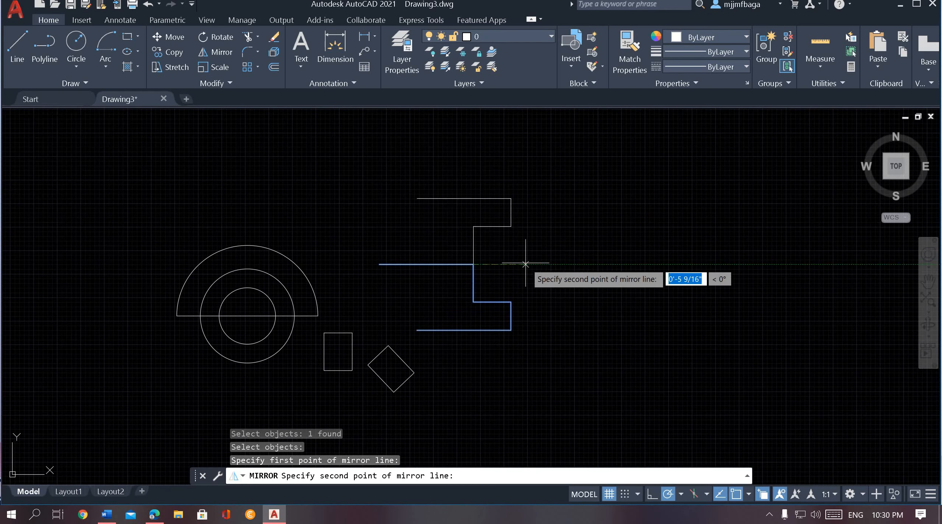
{"action": "left_click", "coordinate": [560, 263]}
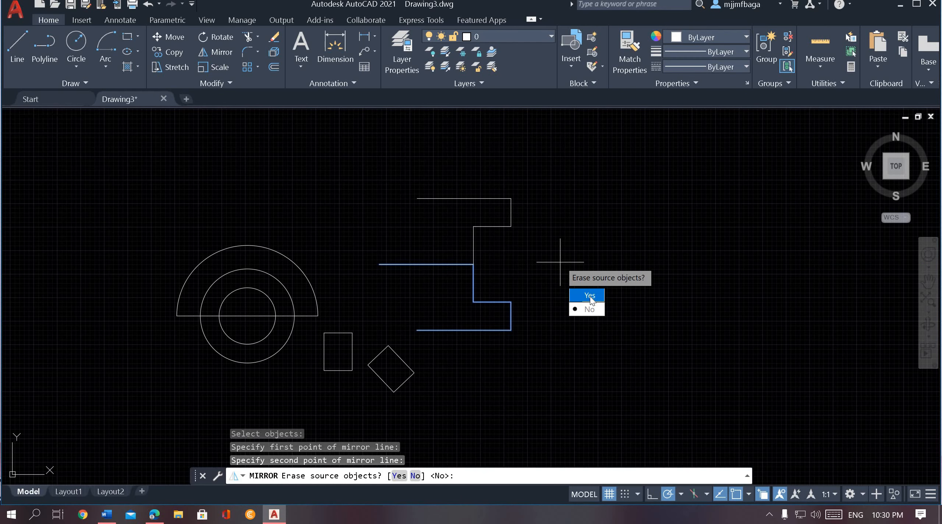
{"action": "left_click", "coordinate": [588, 309]}
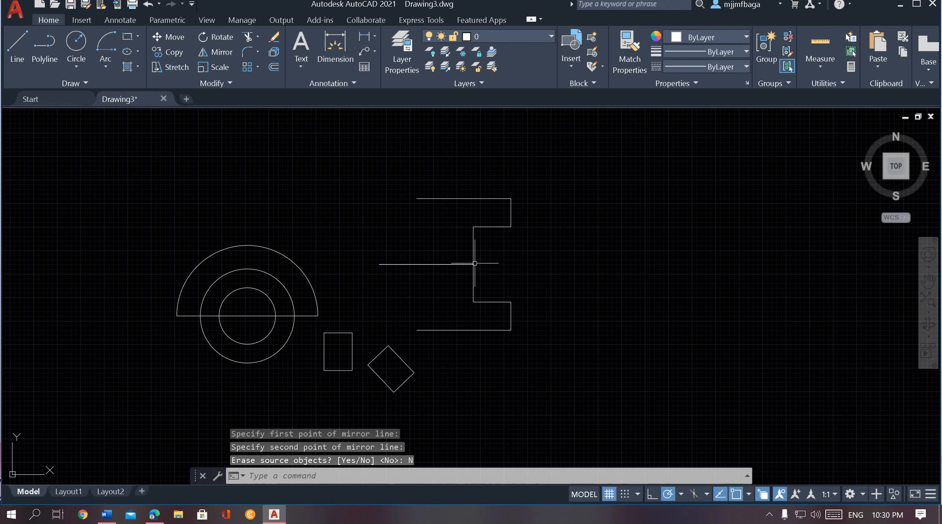
{"action": "scroll", "coordinate": [474, 263], "scroll_direction": "up", "scroll_amount": 2}
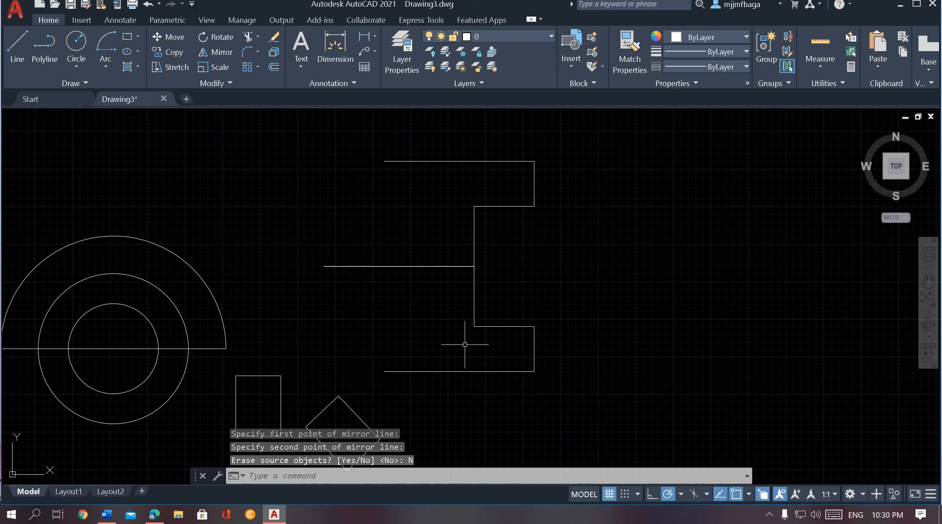
{"action": "left_click", "coordinate": [475, 299]}
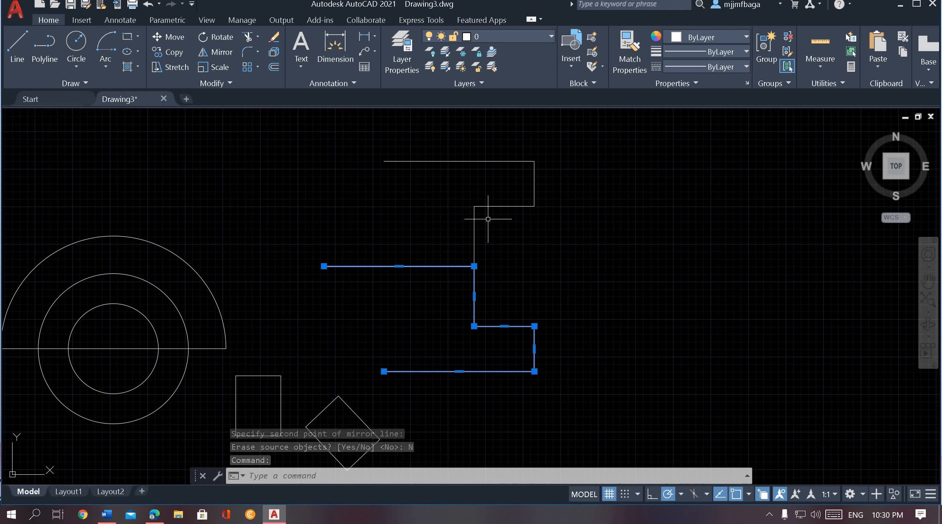
{"action": "key", "text": "Escape"}
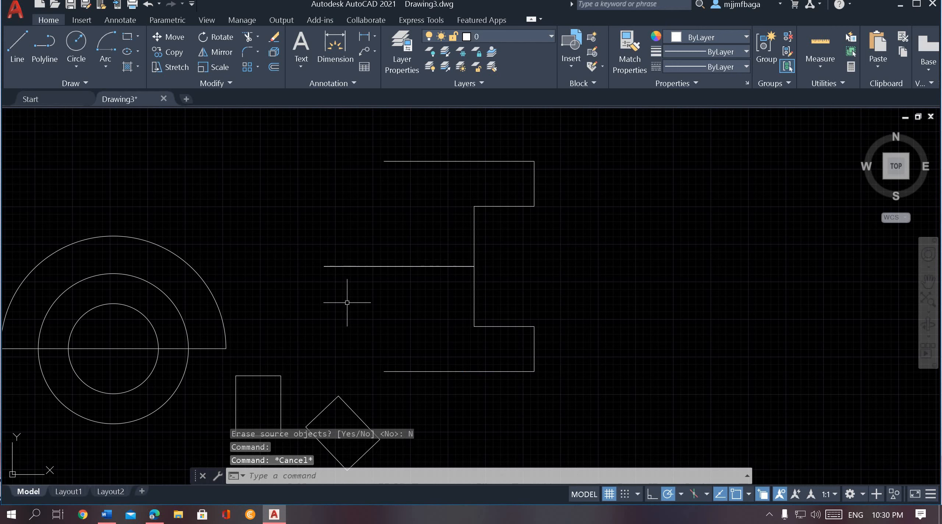
{"action": "left_click", "coordinate": [247, 36]}
{"action": "mouse_move", "coordinate": [263, 217]}
{"action": "middle_mouse_down"}
{"action": "mouse_move", "coordinate": [403, 179]}
{"action": "mouse_move", "coordinate": [527, 182]}
{"action": "middle_mouse_up"}
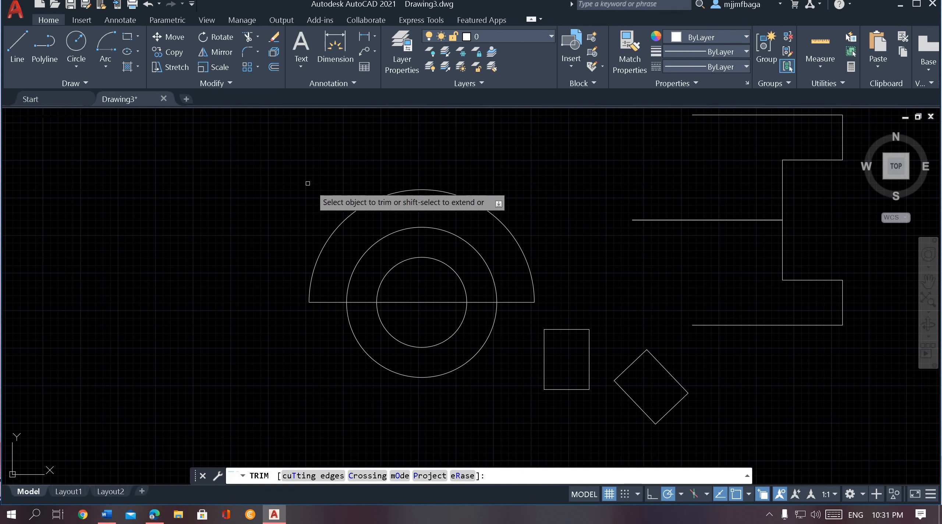
{"action": "key", "text": "Escape"}
{"action": "left_click", "coordinate": [295, 167]}
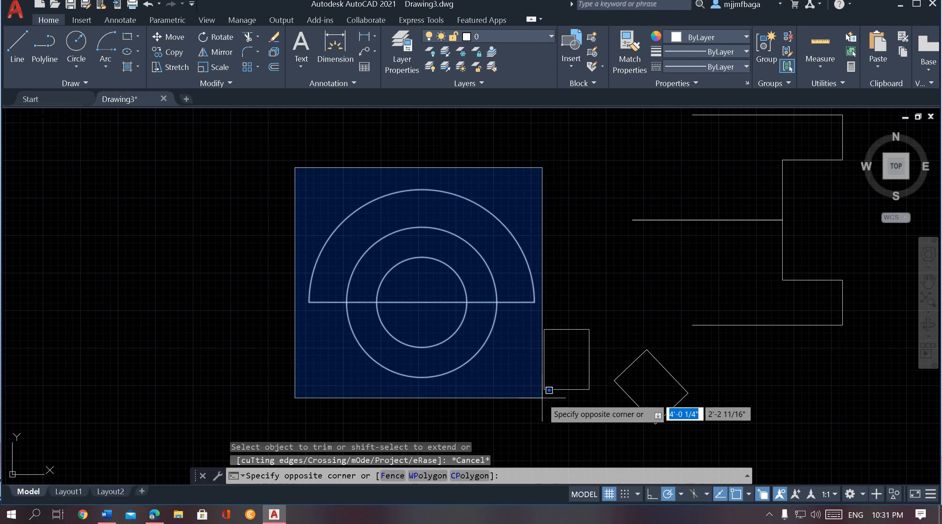
{"action": "left_click", "coordinate": [548, 389]}
{"action": "key", "text": "Escape"}
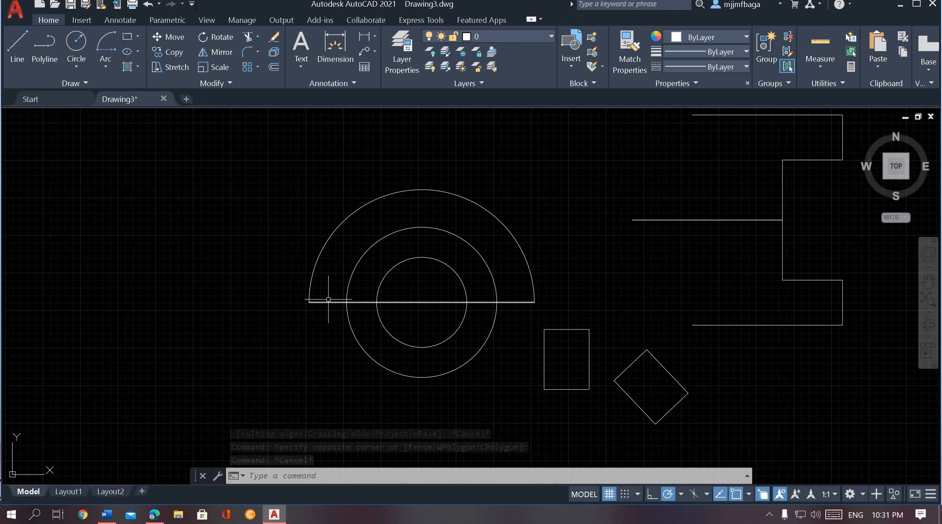
- Trim the horizontal diameter line inside the two concentric circles, leaving only its outer segments between the larger circle and the arc
{"action": "left_click", "coordinate": [246, 37]}
{"action": "left_click", "coordinate": [239, 309]}
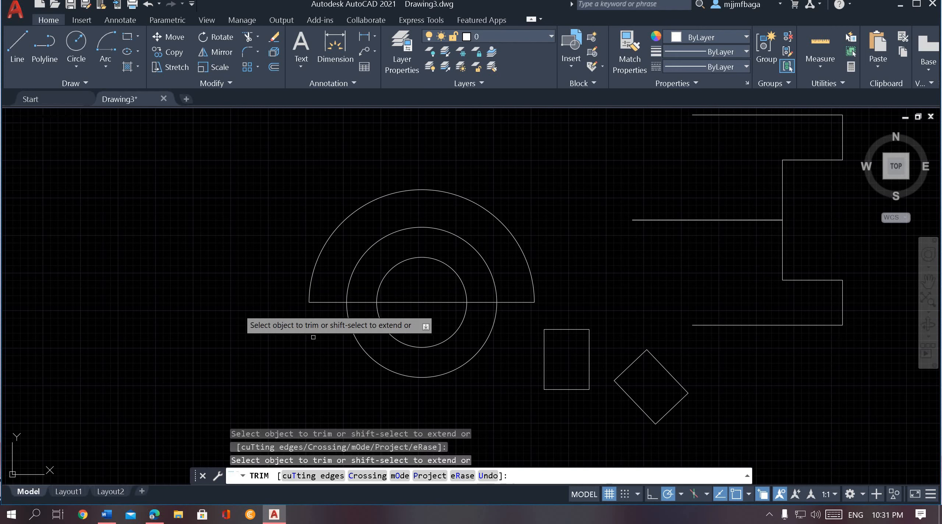
{"action": "left_click", "coordinate": [362, 301]}
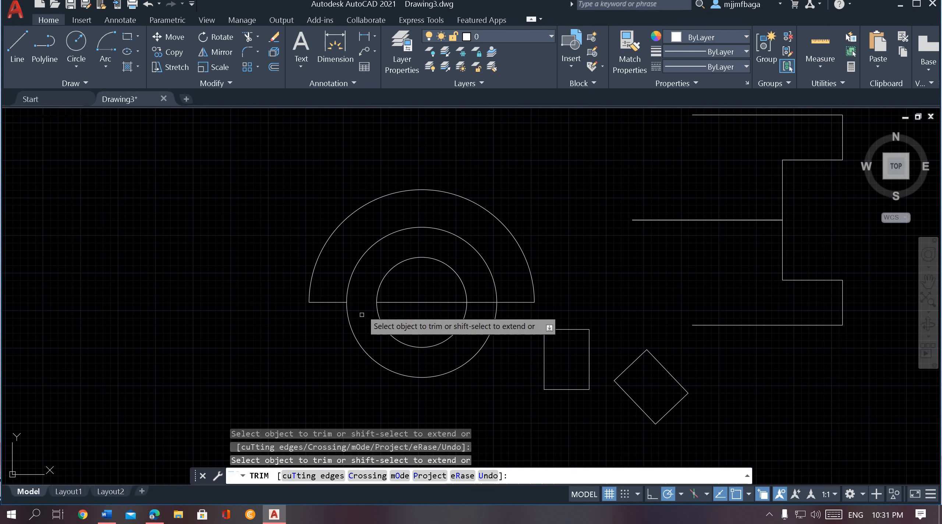
{"action": "left_click", "coordinate": [419, 302]}
{"action": "left_click", "coordinate": [479, 301]}
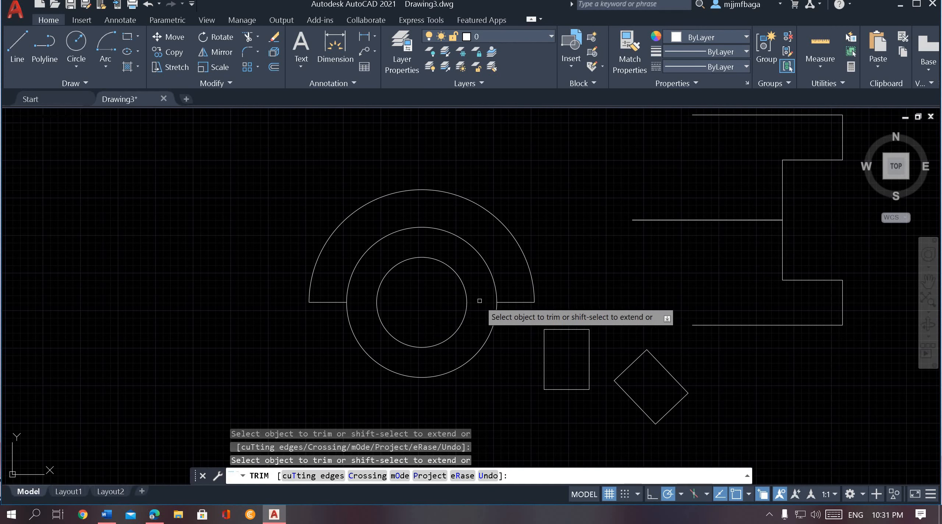
{"action": "key", "text": "Escape"}
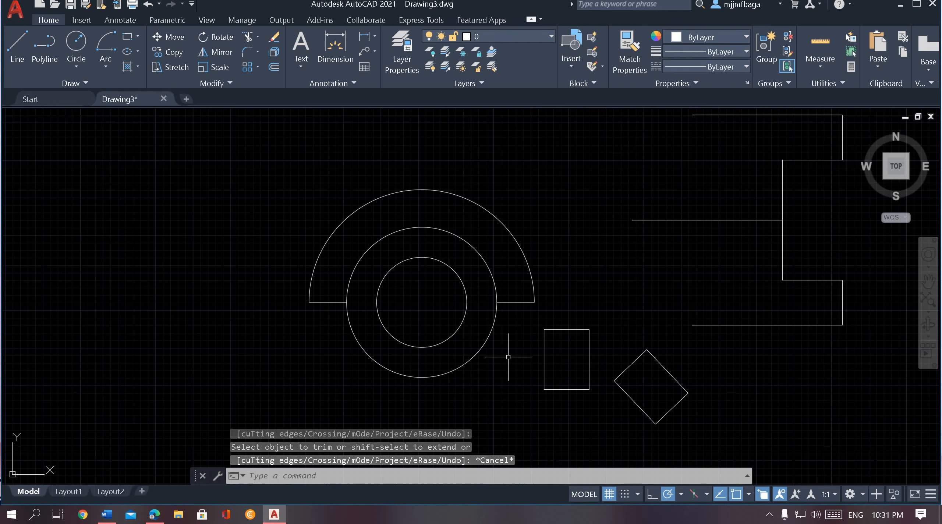
{"action": "mouse_move", "coordinate": [419, 340]}
{"action": "middle_mouse_down"}
{"action": "mouse_move", "coordinate": [120, 309]}
{"action": "mouse_move", "coordinate": [155, 226]}
{"action": "middle_mouse_up"}
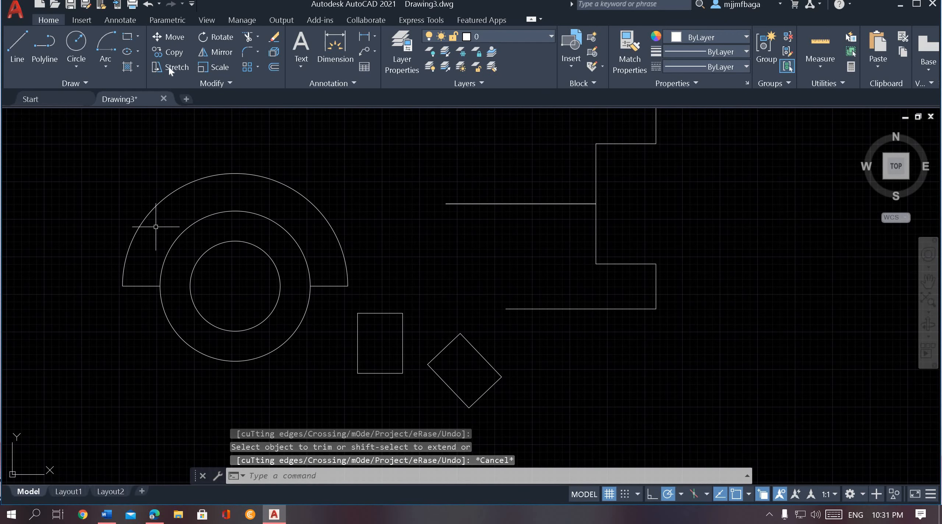
{"action": "left_click", "coordinate": [248, 53]}
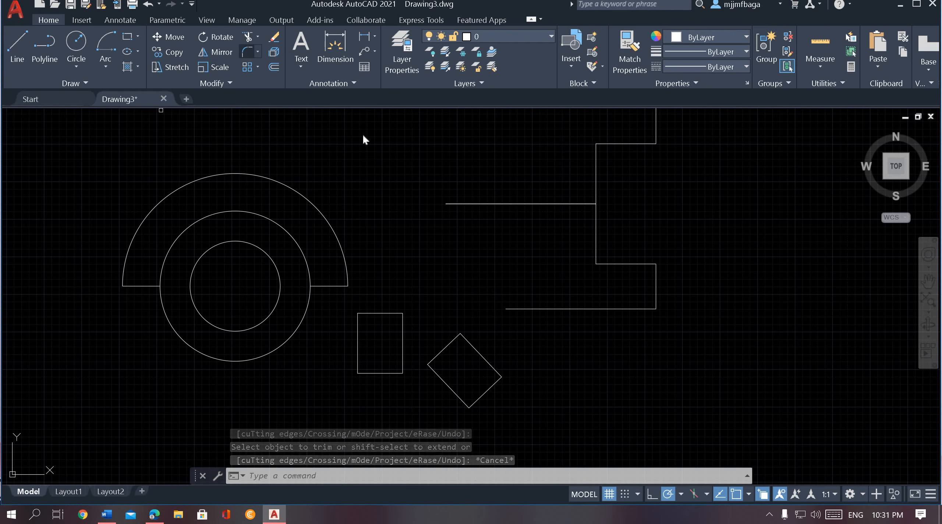
{"action": "mouse_move", "coordinate": [436, 233]}
{"action": "middle_mouse_down"}
{"action": "mouse_move", "coordinate": [343, 204]}
{"action": "mouse_move", "coordinate": [405, 183]}
{"action": "middle_mouse_up"}
{"action": "scroll", "coordinate": [475, 231], "scroll_direction": "up", "scroll_amount": 6}
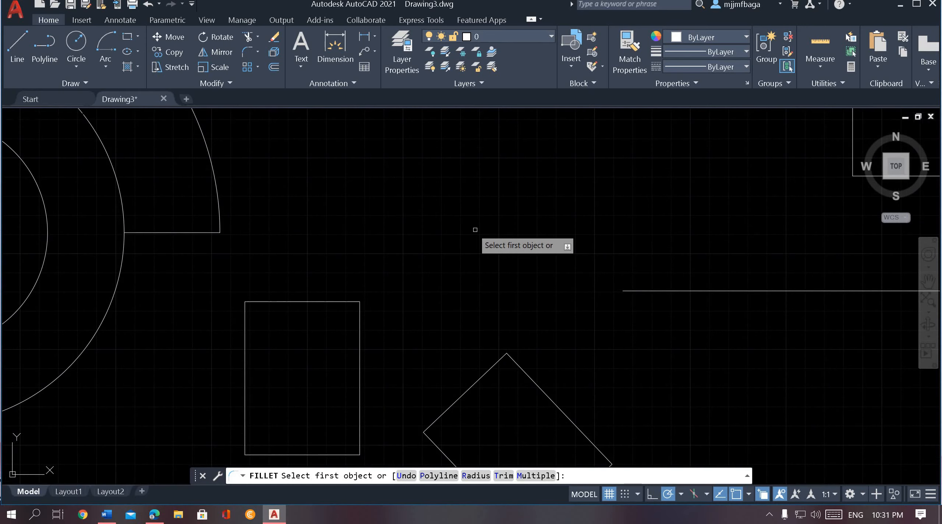
{"action": "middle_click_drag", "start_coordinate": [472, 227], "coordinate": [627, 97]}
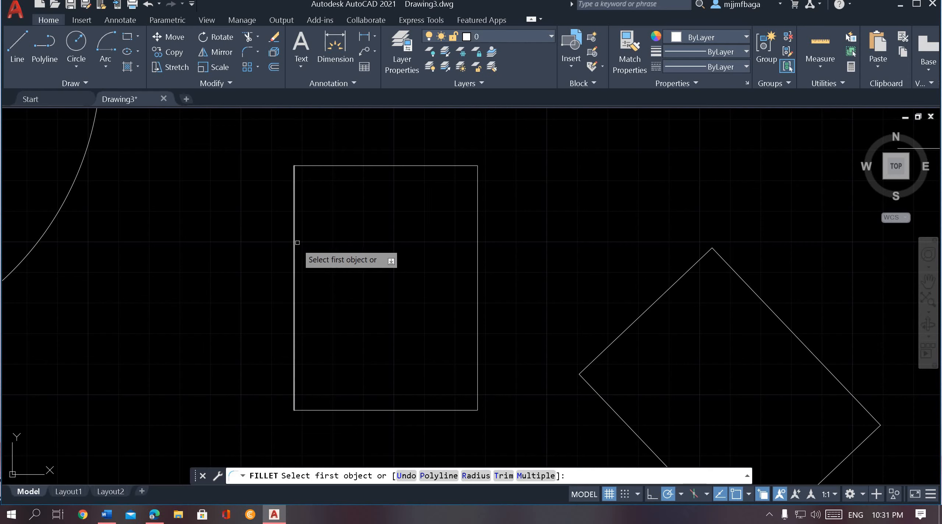
{"action": "key", "text": "Escape"}
- Explode the upright rectangle beside the circles into separate lines
{"action": "left_click", "coordinate": [265, 130]}
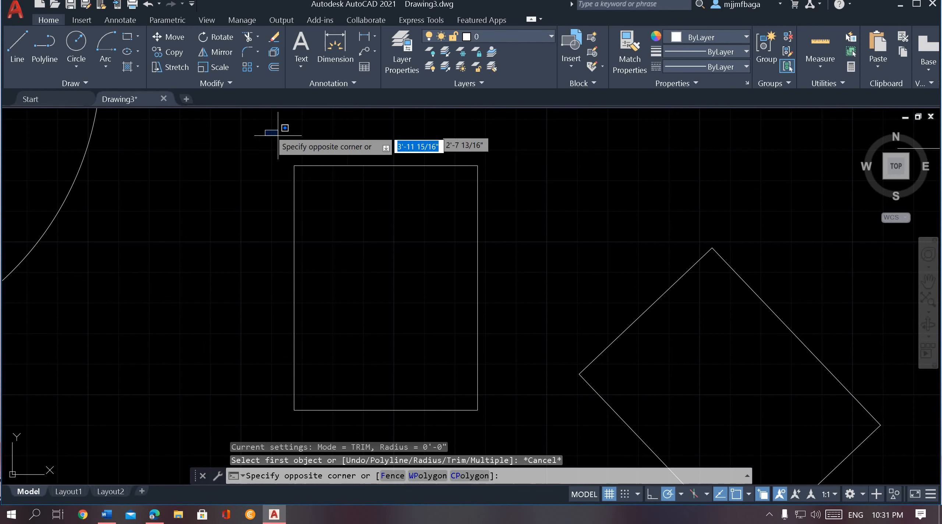
{"action": "left_click", "coordinate": [490, 431]}
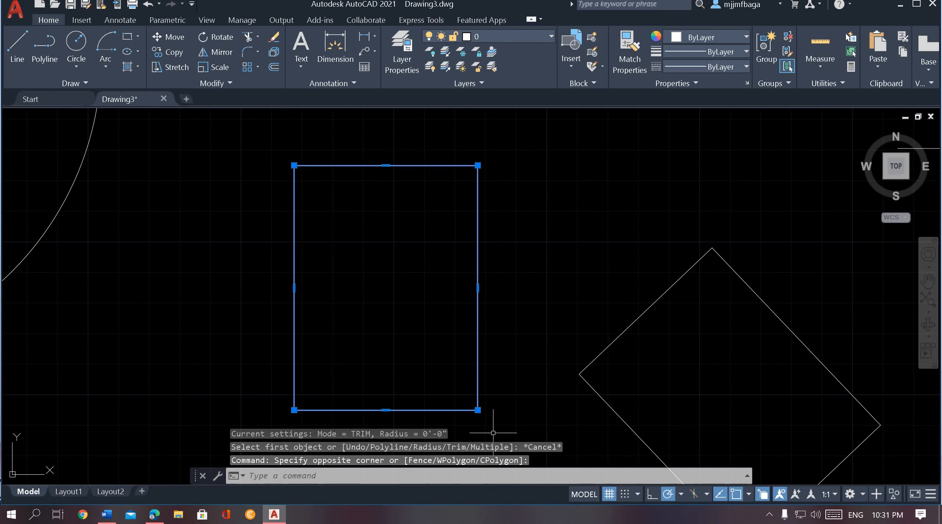
{"action": "type", "text": "explode"}
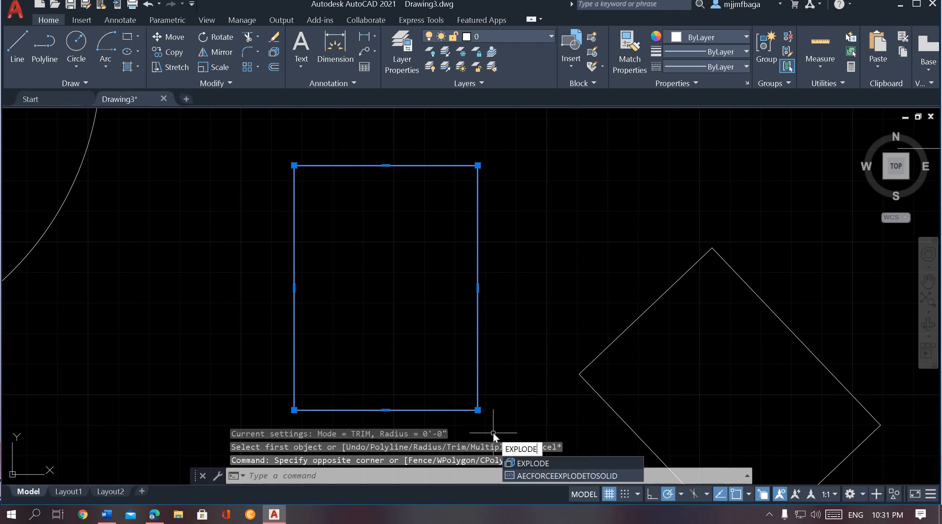
{"action": "key", "text": "Return"}
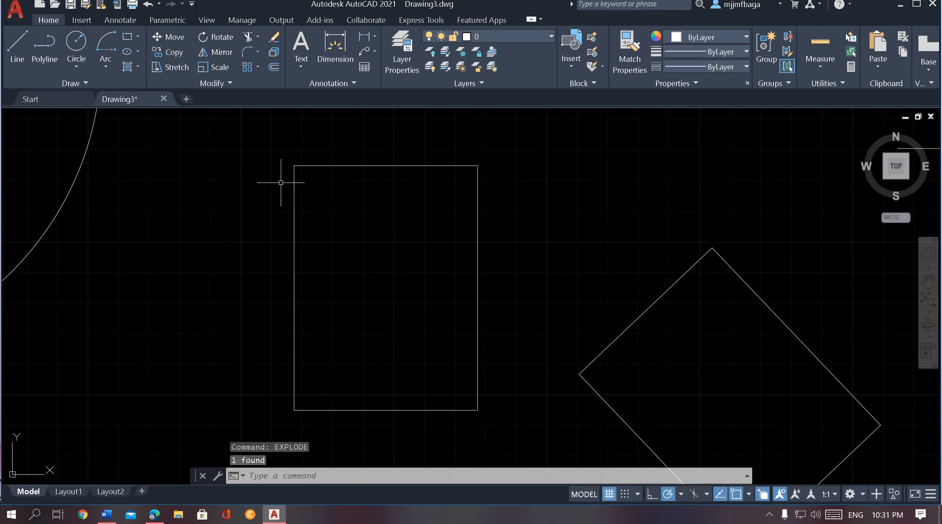
- Try to fillet the upper-left corner of the exploded rectangle without setting a fillet radius first
{"action": "left_click", "coordinate": [243, 53]}
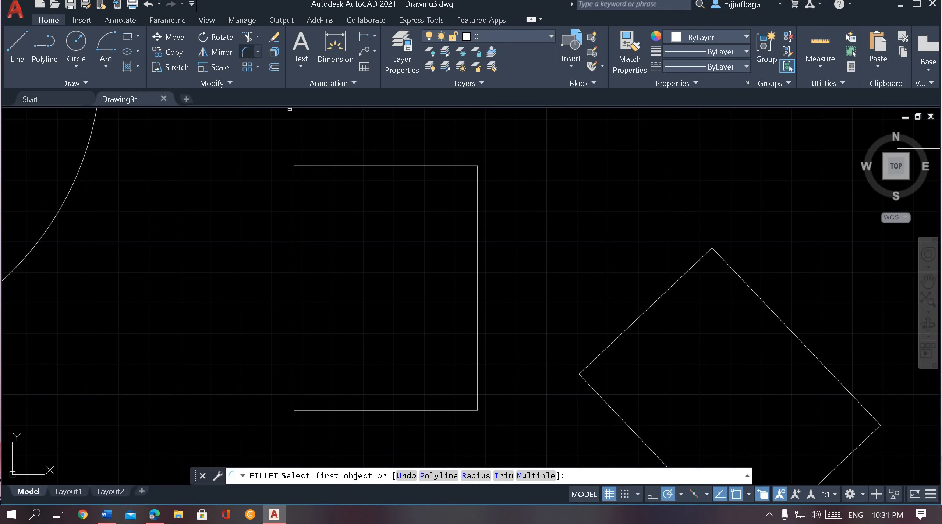
{"action": "left_click", "coordinate": [294, 189]}
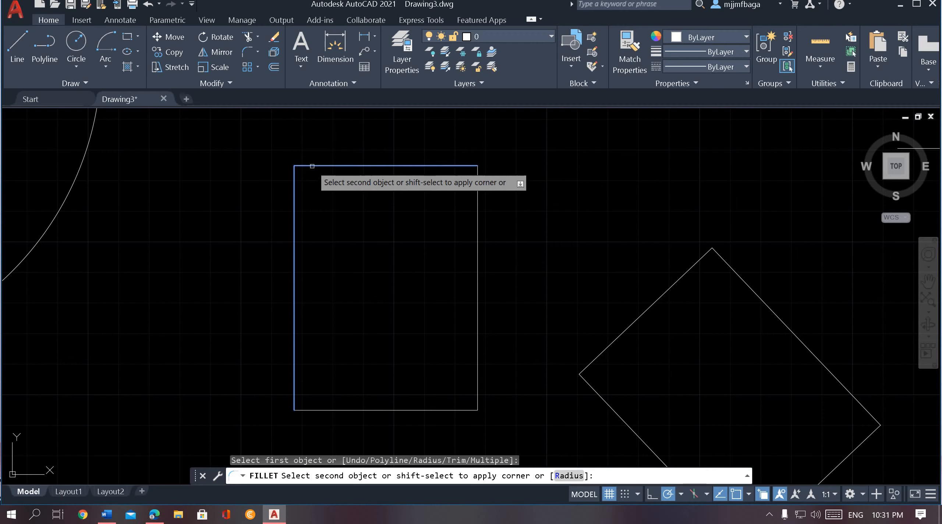
{"action": "left_click", "coordinate": [312, 165]}
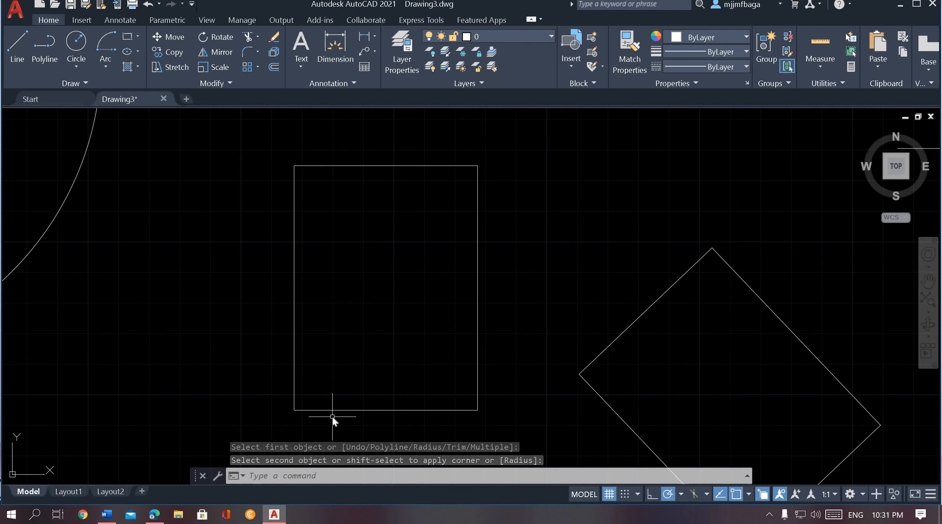
{"action": "type", "text": "2"}
{"action": "key", "text": "Return"}
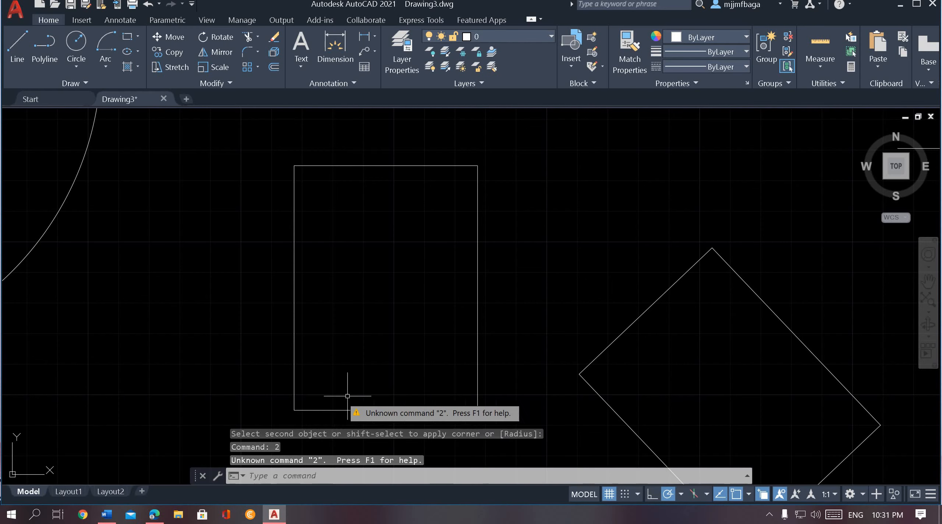
{"action": "key", "text": "Escape"}
{"action": "left_click", "coordinate": [249, 53]}
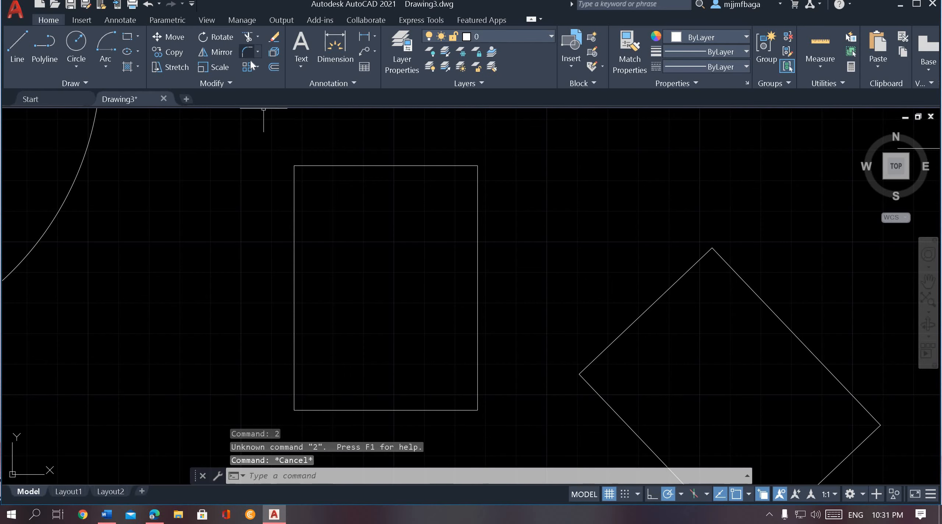
{"action": "left_click", "coordinate": [294, 201]}
{"action": "key", "text": "Escape"}
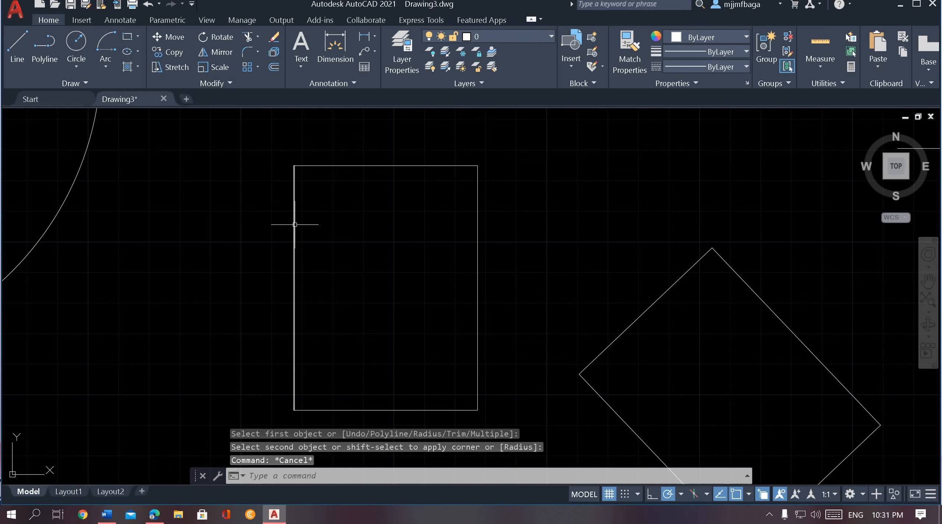
- Fillet the upper-left corner of the exploded rectangle with a radius of 3 inches
{"action": "left_click", "coordinate": [246, 55]}
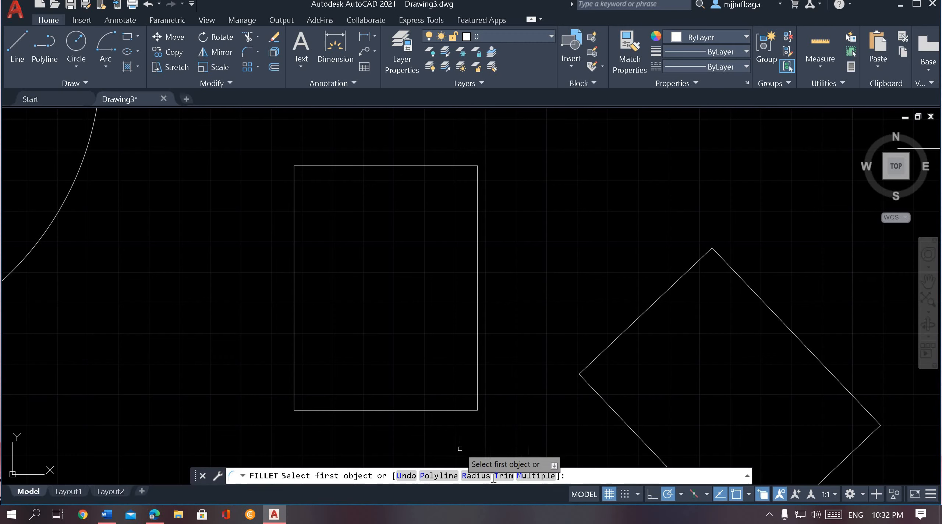
{"action": "left_click", "coordinate": [478, 476]}
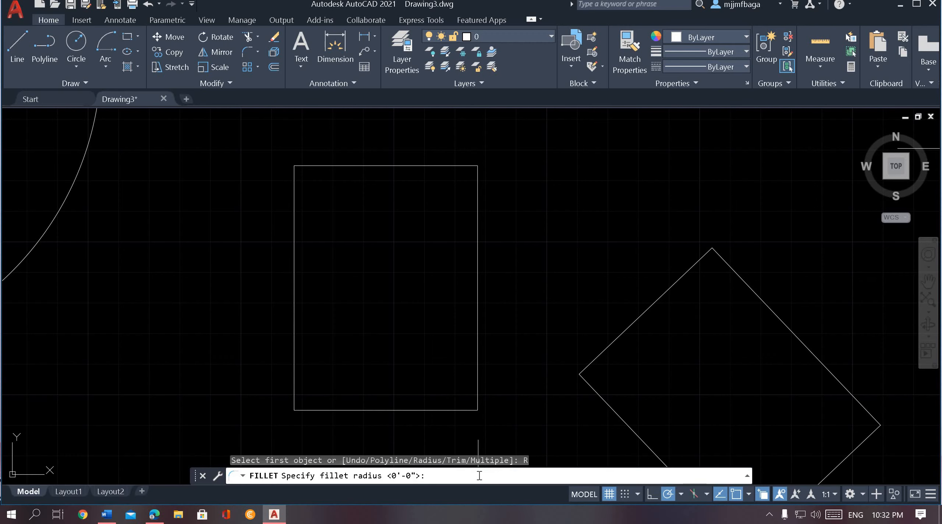
{"action": "type", "text": "3"}
{"action": "key", "text": "Return"}
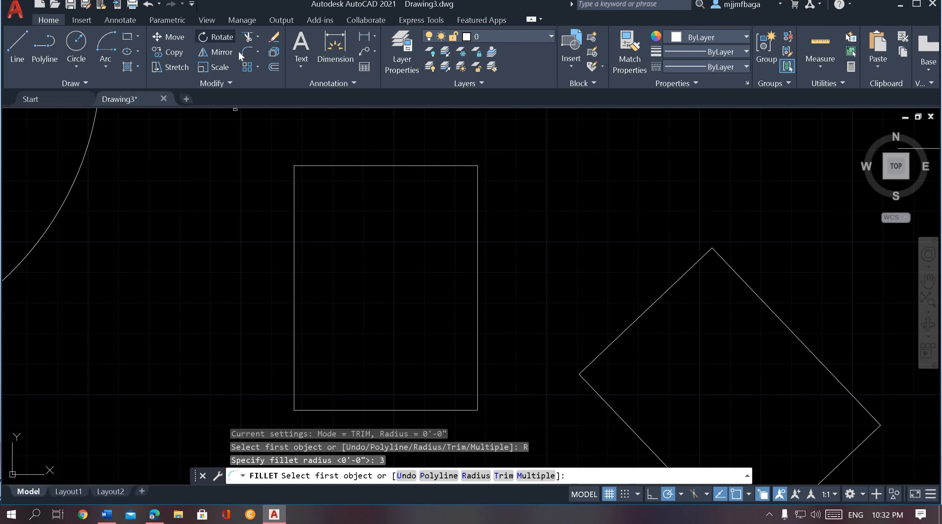
{"action": "left_click", "coordinate": [294, 188]}
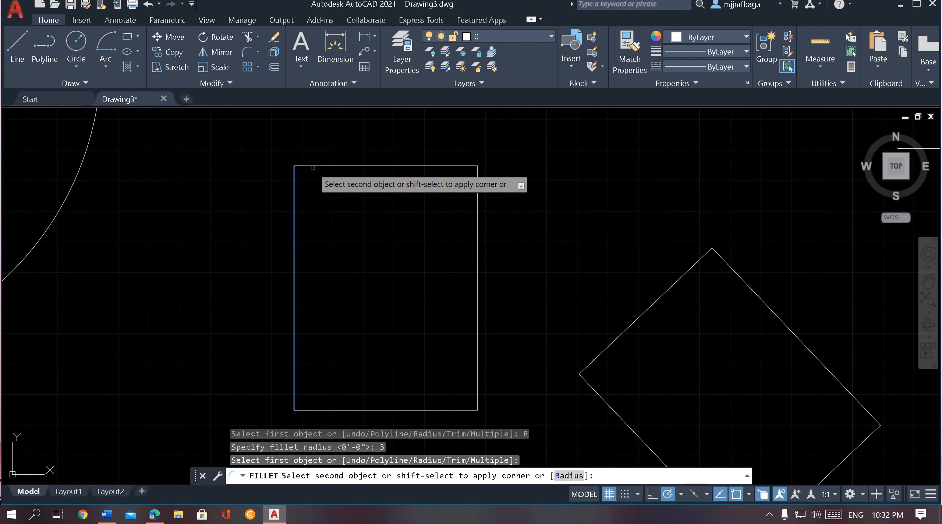
{"action": "left_click", "coordinate": [355, 166]}
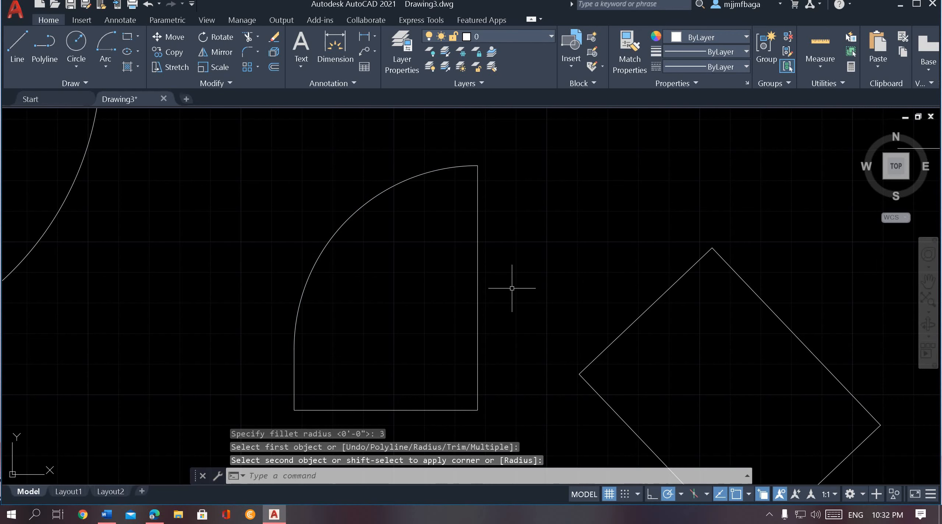
- Fillet the lower-right corner of the exploded rectangle with a radius of 1 inch
{"action": "mouse_move", "coordinate": [511, 288]}
{"action": "middle_mouse_down"}
{"action": "mouse_move", "coordinate": [521, 238]}
{"action": "mouse_move", "coordinate": [379, 268]}
{"action": "middle_mouse_up"}
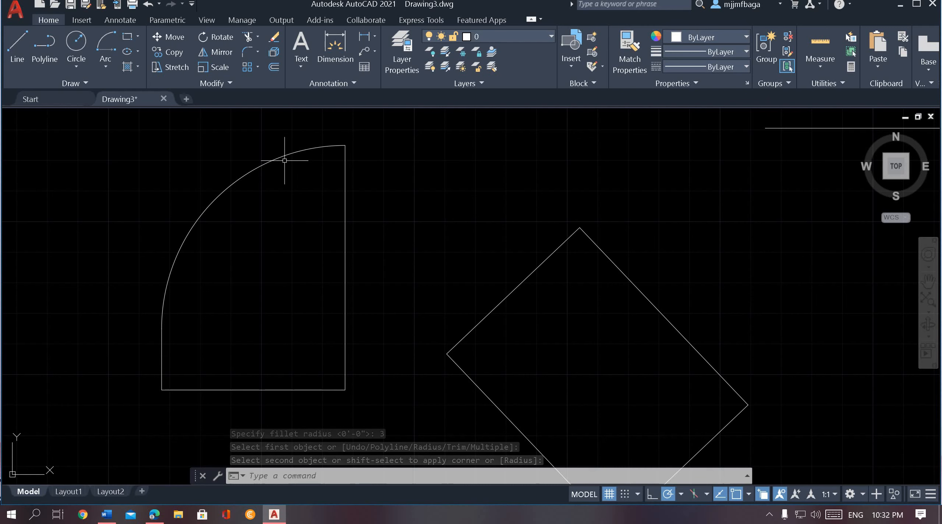
{"action": "middle_click_drag", "start_coordinate": [317, 258], "coordinate": [382, 219]}
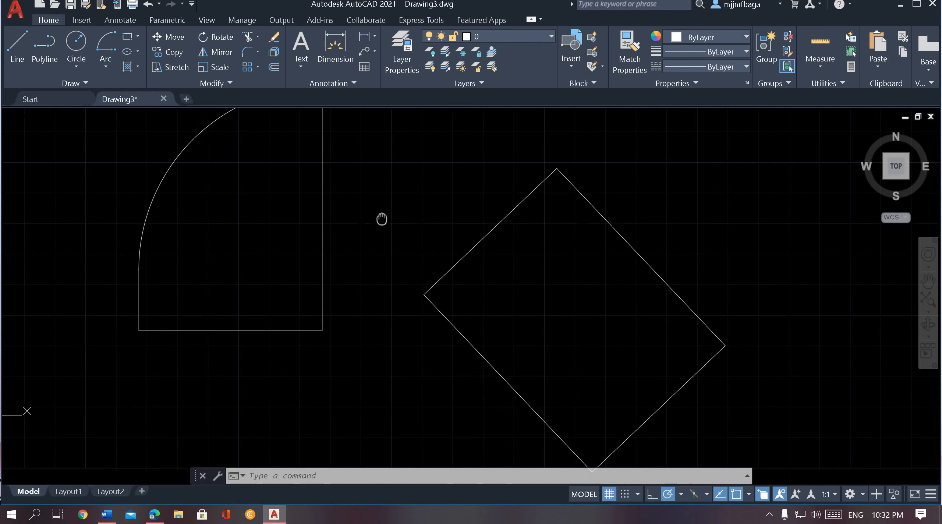
{"action": "left_click", "coordinate": [248, 53]}
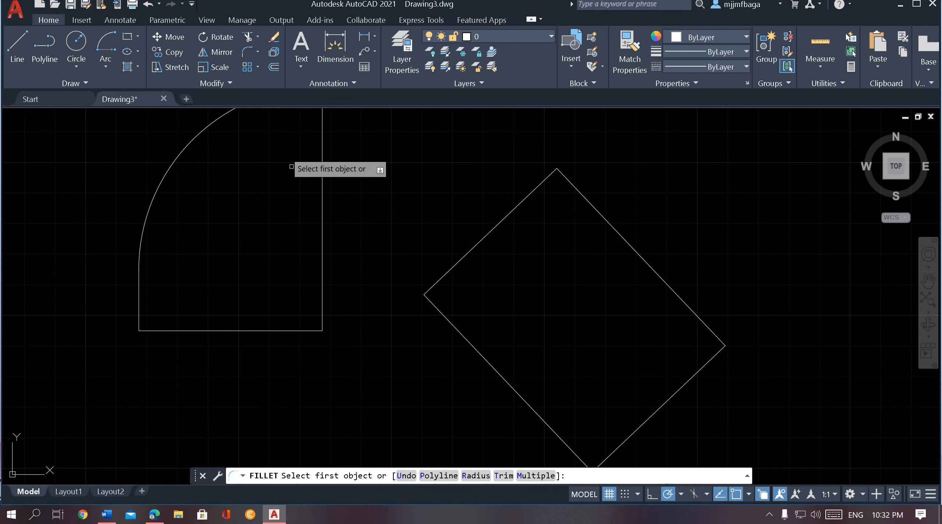
{"action": "left_click", "coordinate": [474, 475]}
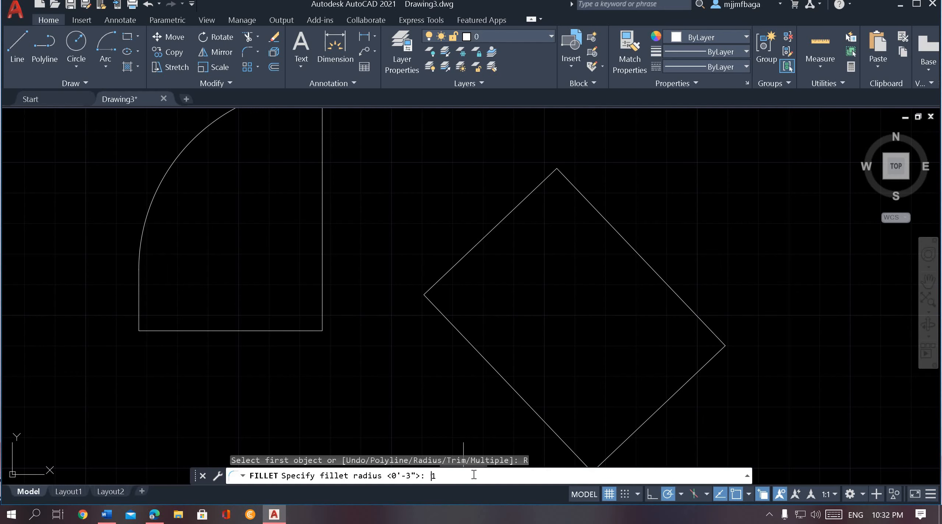
{"action": "key", "text": "Return"}
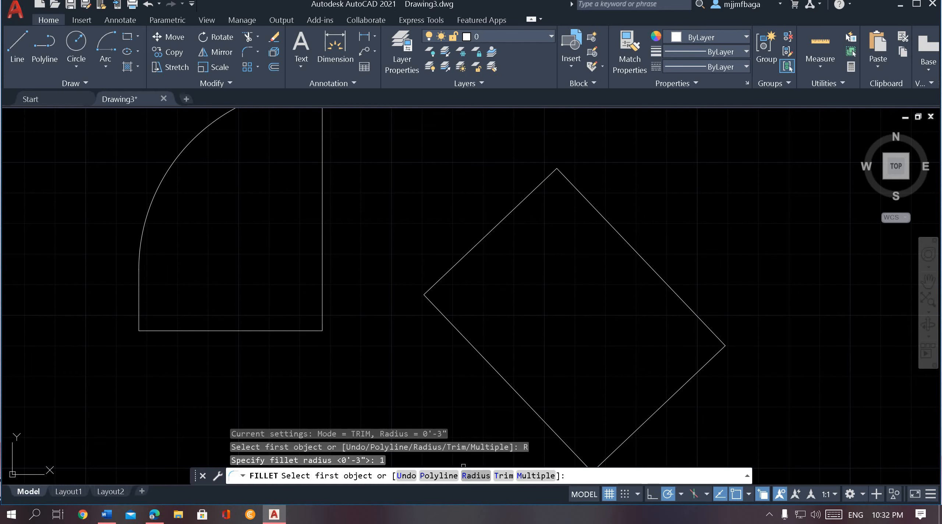
{"action": "left_click", "coordinate": [322, 289]}
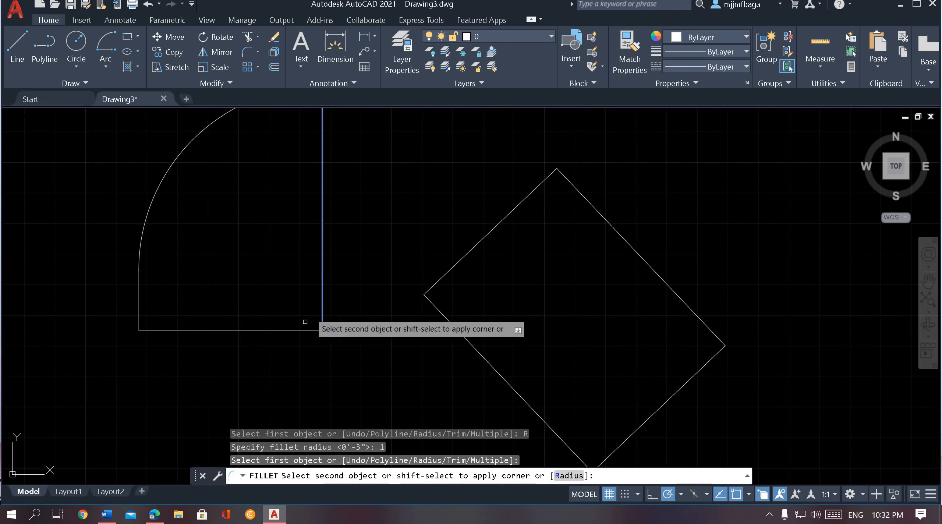
{"action": "left_click", "coordinate": [290, 331]}
- Offset the tilted rectangle outward by 2 inches
{"action": "mouse_move", "coordinate": [327, 342]}
{"action": "middle_mouse_down"}
{"action": "mouse_move", "coordinate": [481, 441]}
{"action": "mouse_move", "coordinate": [474, 361]}
{"action": "mouse_move", "coordinate": [249, 383]}
{"action": "middle_mouse_up"}
{"action": "scroll", "coordinate": [475, 362], "scroll_direction": "down", "scroll_amount": 1}
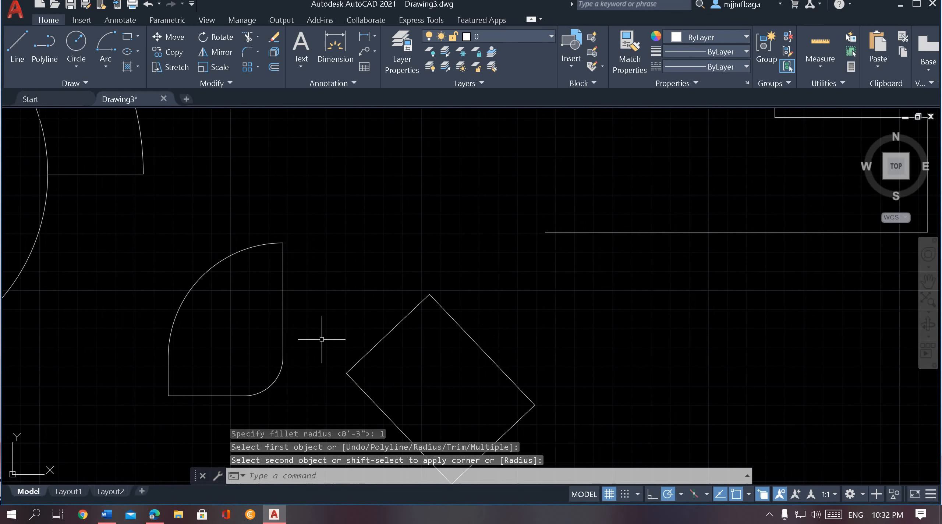
{"action": "left_click", "coordinate": [273, 67]}
{"action": "middle_click_drag", "start_coordinate": [321, 244], "coordinate": [397, 204]}
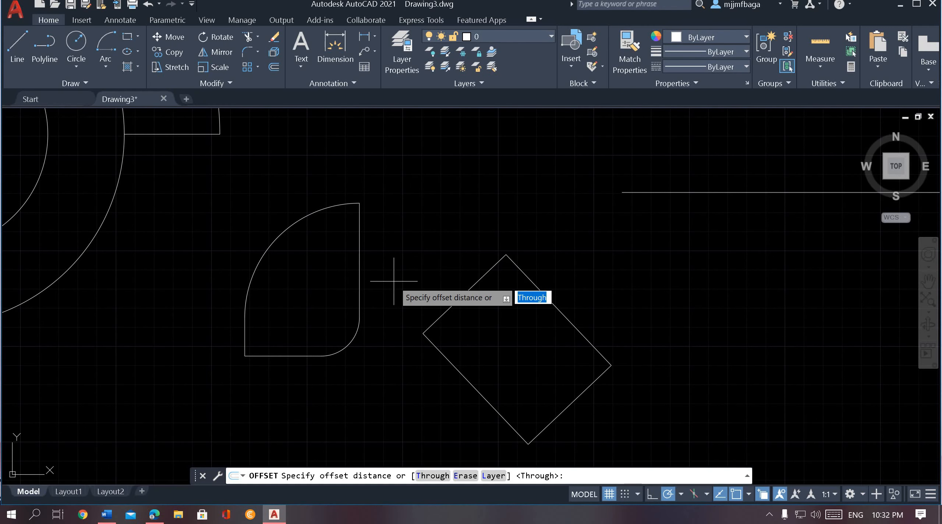
{"action": "key", "text": "Return"}
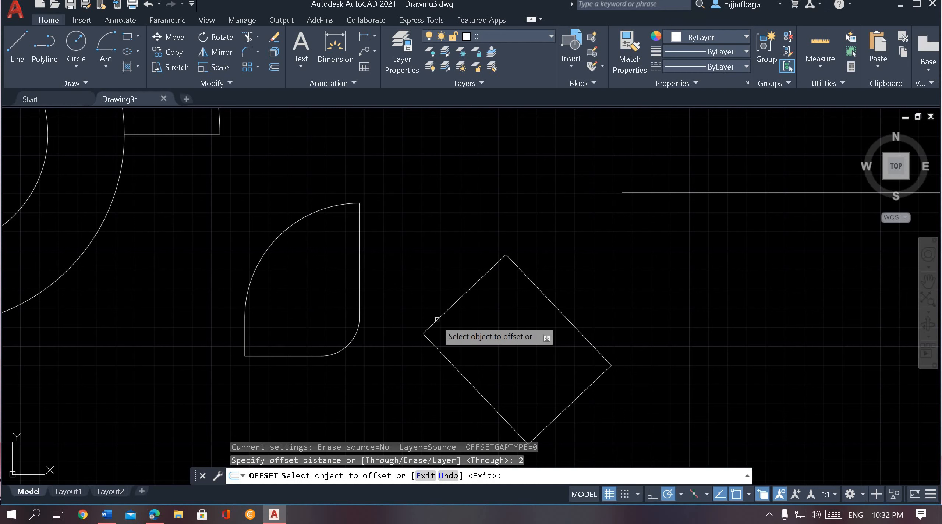
{"action": "left_click", "coordinate": [449, 309]}
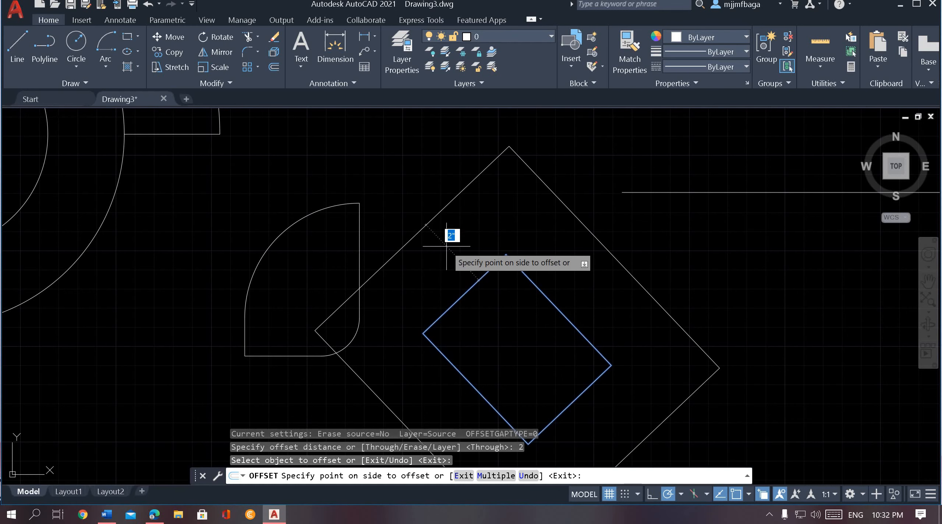
{"action": "left_click", "coordinate": [404, 234]}
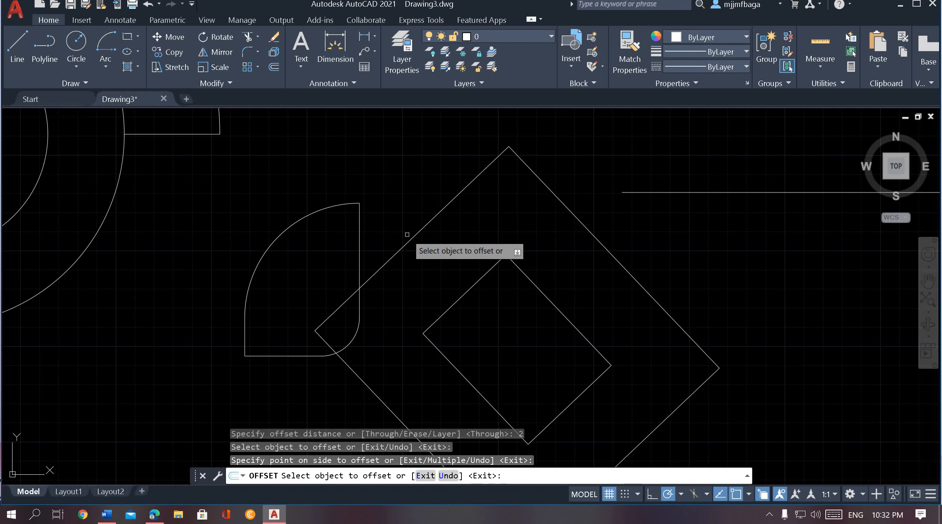
{"action": "scroll", "coordinate": [479, 269], "scroll_direction": "down", "scroll_amount": 2}
{"action": "middle_click_drag", "start_coordinate": [506, 338], "coordinate": [409, 297]}
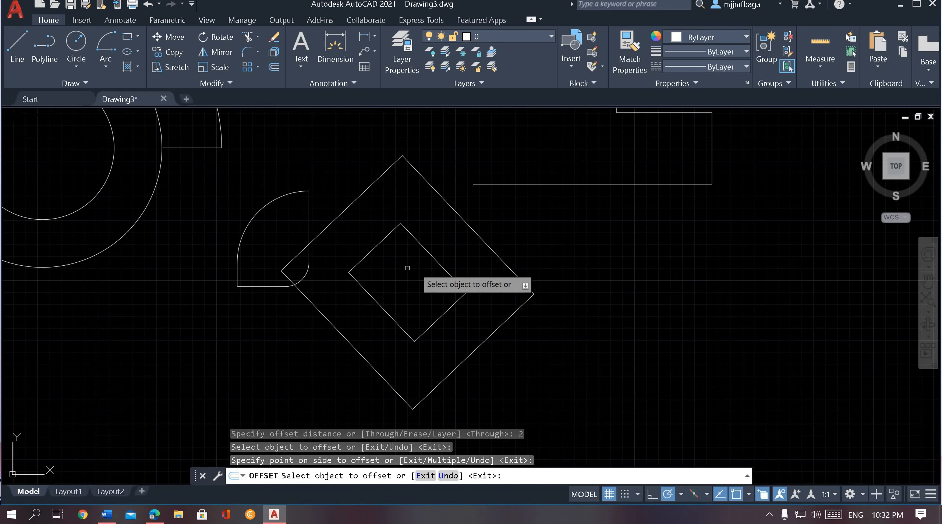
{"action": "scroll", "coordinate": [369, 259], "scroll_direction": "down", "scroll_amount": 4}
{"action": "mouse_move", "coordinate": [309, 237]}
{"action": "middle_mouse_down"}
{"action": "mouse_move", "coordinate": [377, 293]}
{"action": "mouse_move", "coordinate": [398, 331]}
{"action": "middle_mouse_up"}
{"action": "middle_click_drag", "start_coordinate": [320, 293], "coordinate": [305, 238]}
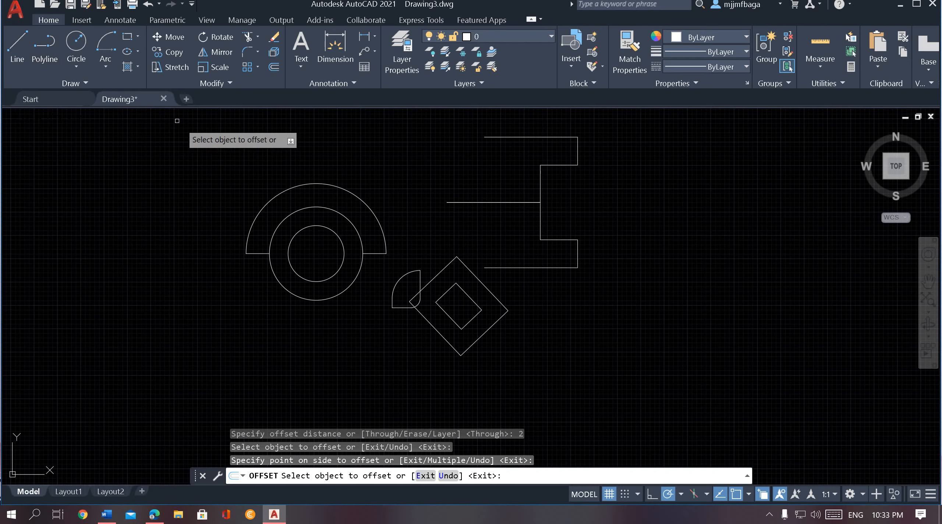
{"action": "scroll", "coordinate": [197, 180], "scroll_direction": "up", "scroll_amount": 2}
{"action": "scroll", "coordinate": [201, 204], "scroll_direction": "down", "scroll_amount": 2}
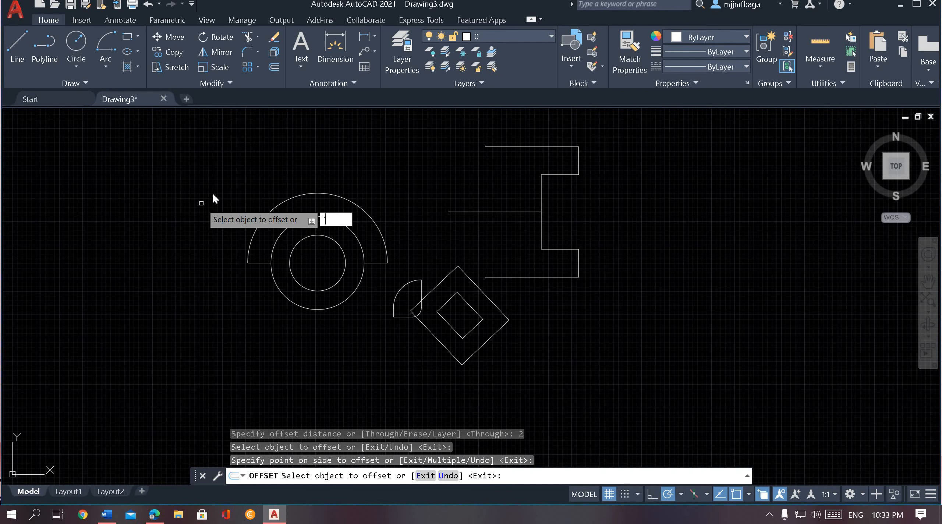
{"action": "key", "text": "Escape"}
{"action": "scroll", "coordinate": [215, 192], "scroll_direction": "down", "scroll_amount": 2}
{"action": "left_click", "coordinate": [223, 133]}
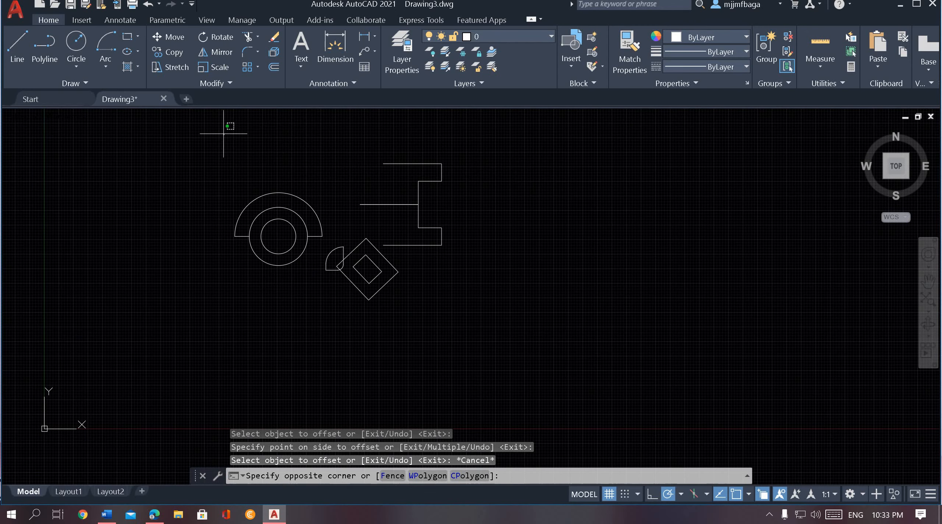
{"action": "left_click", "coordinate": [494, 310]}
{"action": "key", "text": "Escape"}
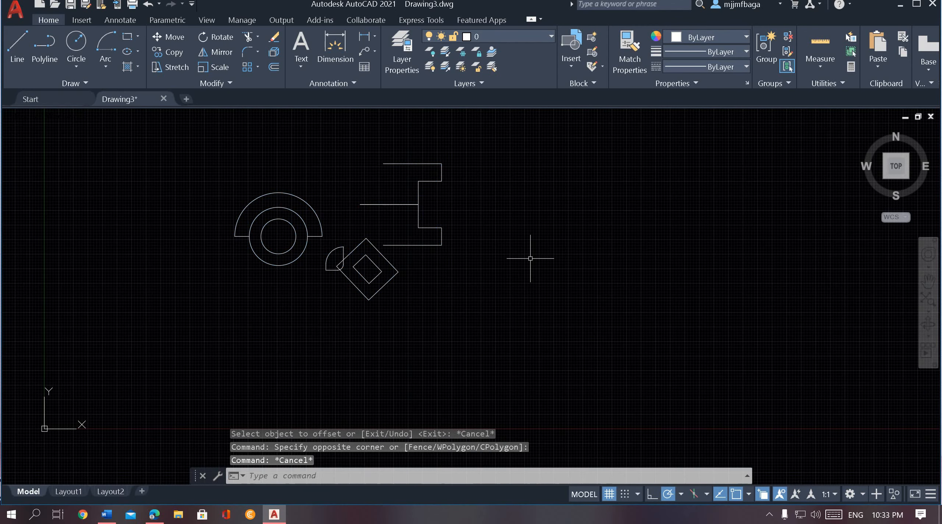
{"action": "mouse_move", "coordinate": [532, 258]}
{"action": "left_mouse_down"}
{"action": "mouse_move", "coordinate": [357, 239]}
{"action": "mouse_move", "coordinate": [542, 254]}
{"action": "left_mouse_up"}
{"action": "middle_click_drag", "start_coordinate": [542, 254], "coordinate": [384, 281]}
{"action": "key", "text": "Escape"}
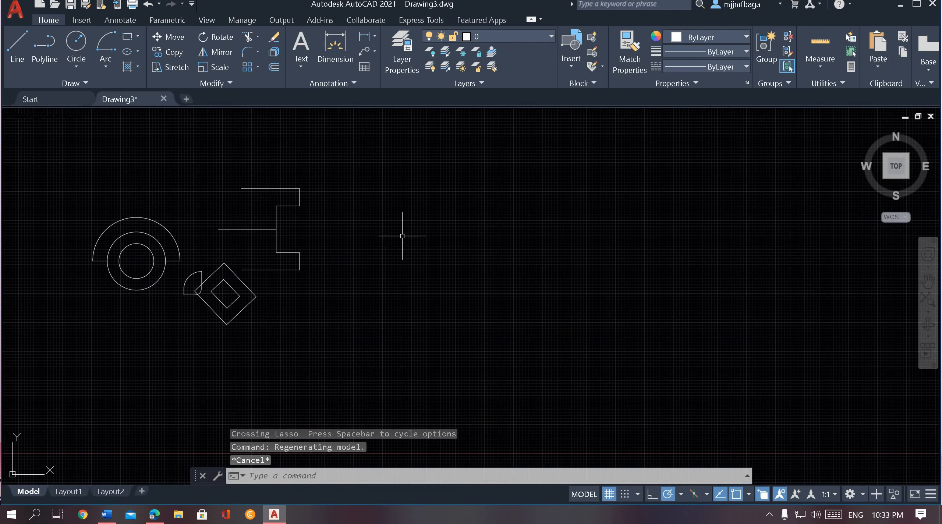
- Switch to the practice PDF in Edge and examine the dimensioned bracket drawing on page 8
{"action": "middle_click_drag", "start_coordinate": [403, 235], "coordinate": [300, 248]}
{"action": "scroll", "coordinate": [314, 247], "scroll_direction": "up", "scroll_amount": 4}
{"action": "scroll", "coordinate": [326, 239], "scroll_direction": "down", "scroll_amount": 2}
{"action": "middle_click_drag", "start_coordinate": [402, 239], "coordinate": [347, 237]}
{"action": "key", "text": "alt+Tab"}
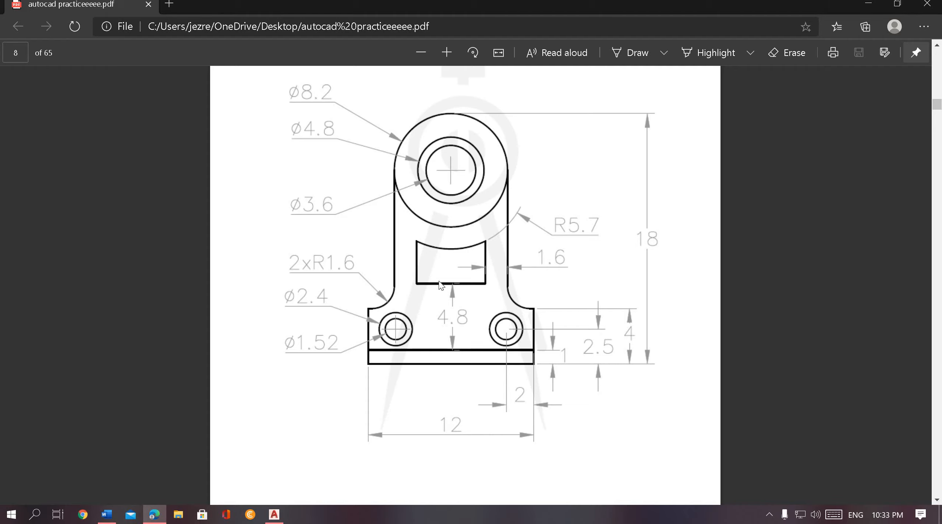
{"action": "scroll", "coordinate": [435, 318], "scroll_direction": "up", "scroll_amount": 2}
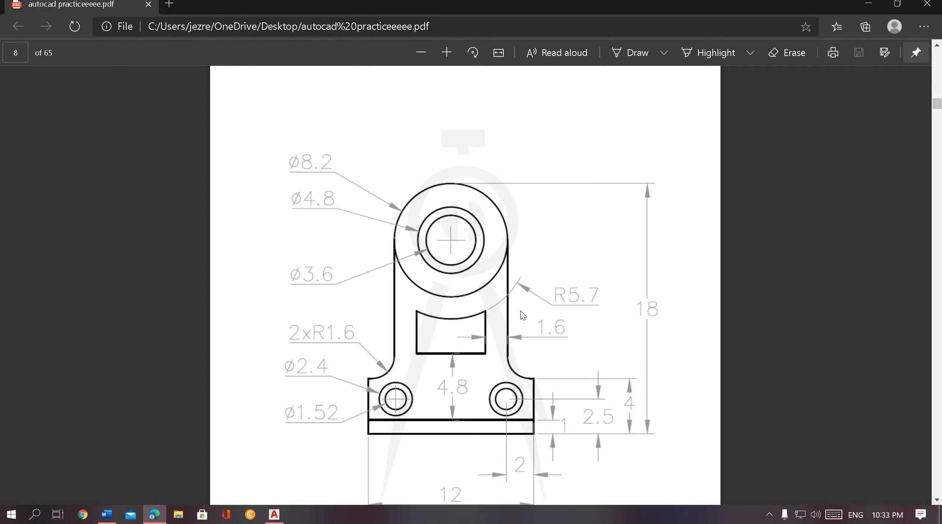
- Return to AutoCAD and draw a circle 3.6 inches in diameter in the empty area beside the existing shapes
{"action": "key", "text": "alt+Tab"}
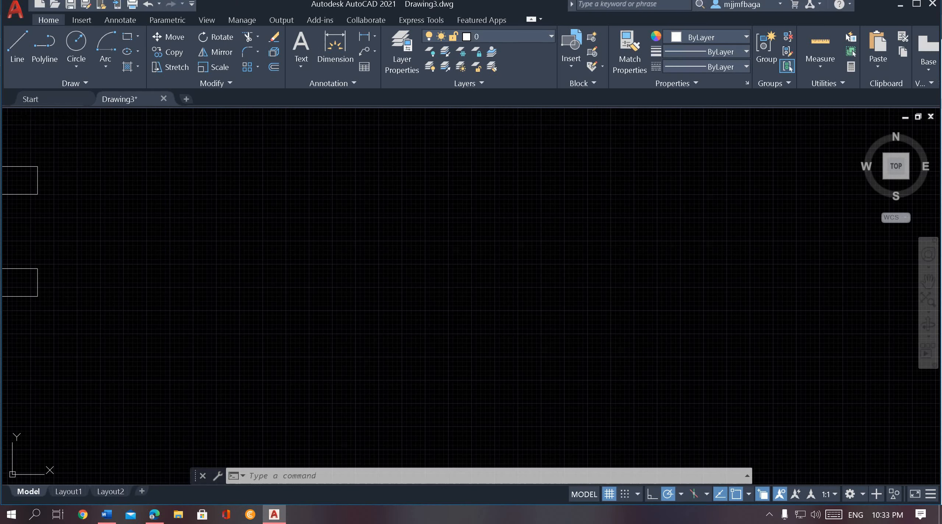
{"action": "left_click", "coordinate": [80, 39]}
{"action": "left_click", "coordinate": [71, 60]}
{"action": "left_click", "coordinate": [103, 140]}
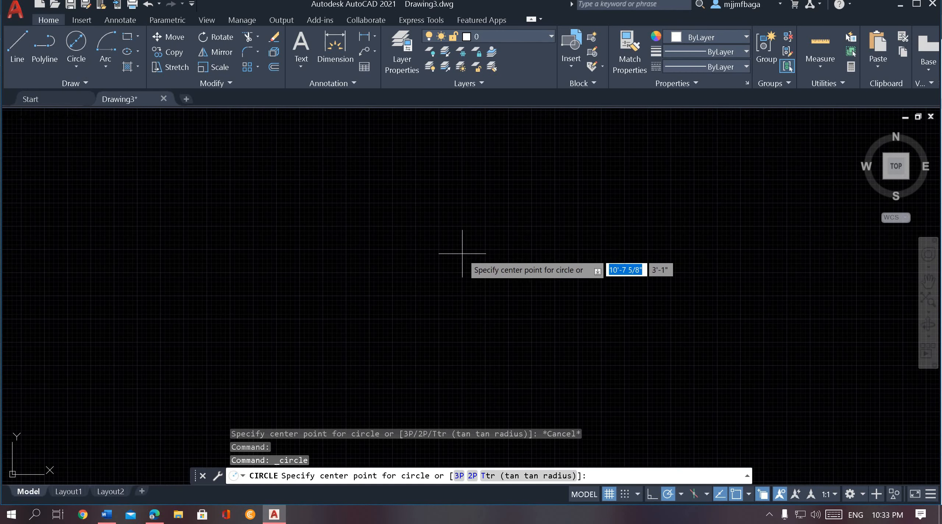
{"action": "left_click", "coordinate": [472, 233]}
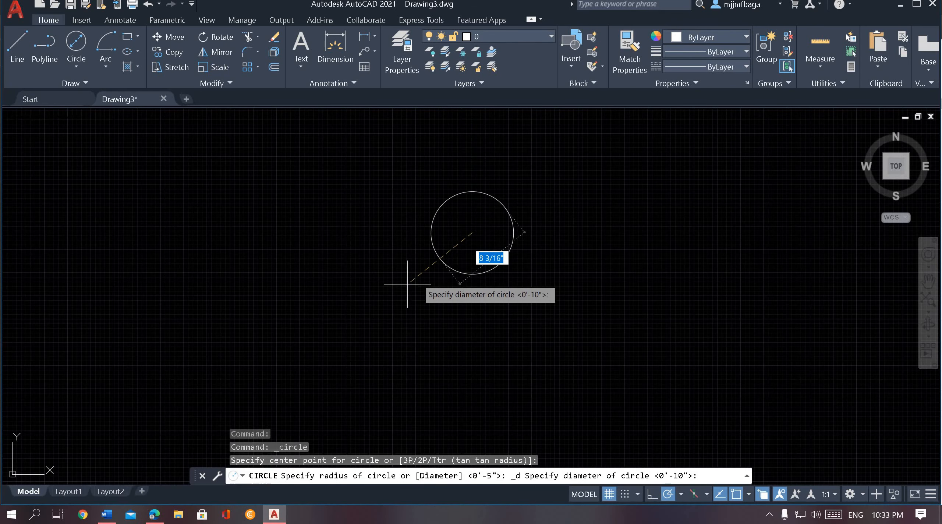
{"action": "key", "text": "alt+Tab"}
{"action": "key", "text": "alt+Tab"}
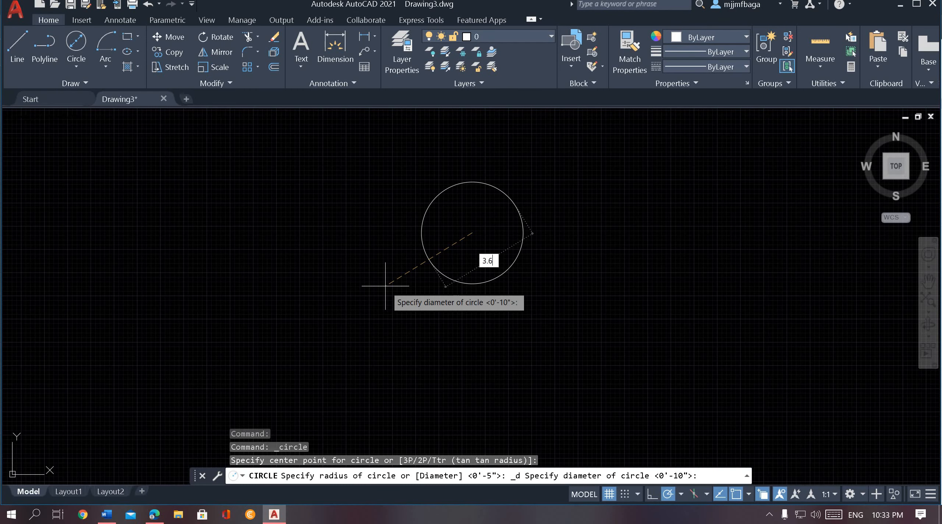
{"action": "key", "text": "Return"}
{"action": "scroll", "coordinate": [436, 327], "scroll_direction": "up", "scroll_amount": 4}
{"action": "mouse_move", "coordinate": [463, 259]}
{"action": "middle_mouse_down"}
{"action": "mouse_move", "coordinate": [356, 361]}
{"action": "mouse_move", "coordinate": [356, 394]}
{"action": "middle_mouse_up"}
{"action": "key", "text": "Return"}
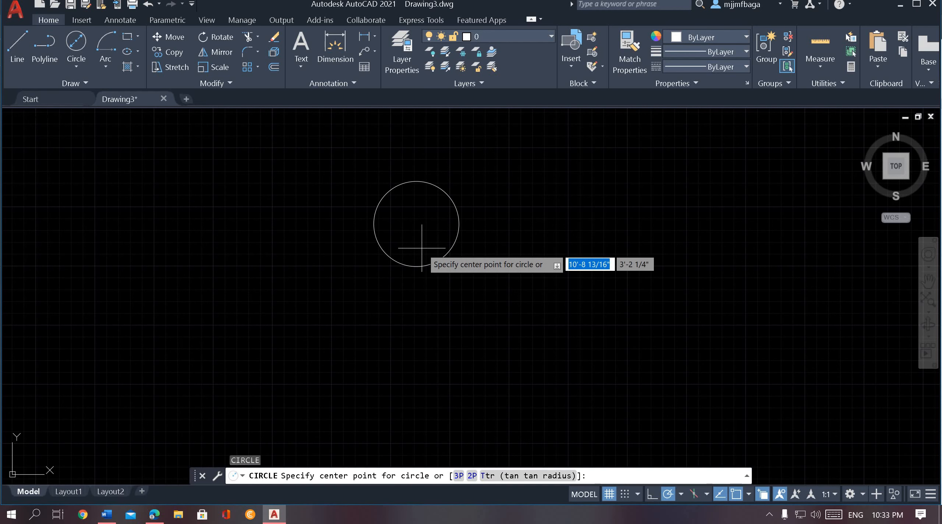
{"action": "type", "text": "d"}
{"action": "key", "text": "Return"}
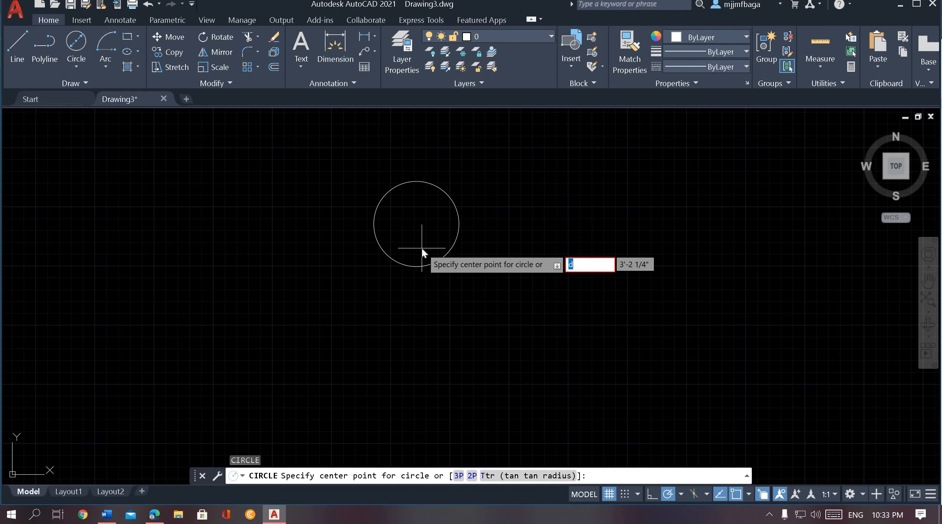
{"action": "key", "text": "Escape"}
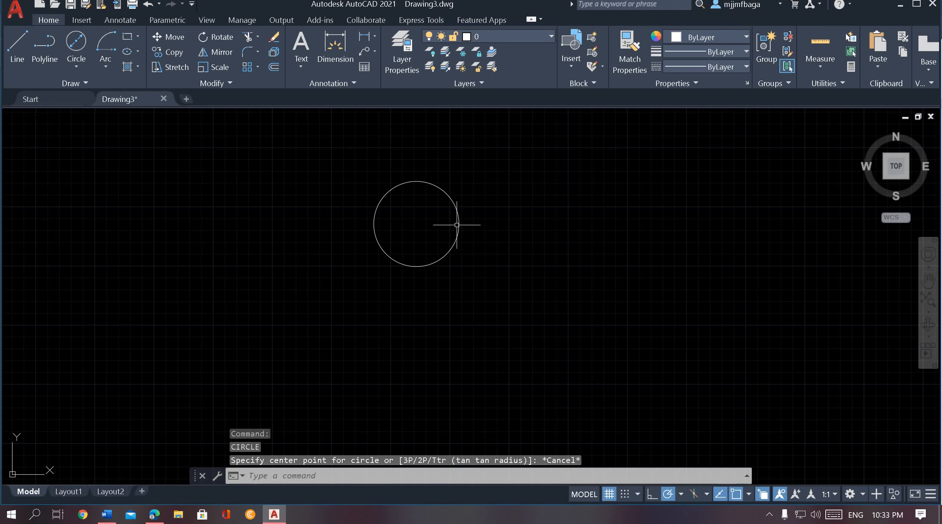
- Draw a circle 4.8 inches in diameter concentric with the 3.6-inch circle
{"action": "key", "text": "Return"}
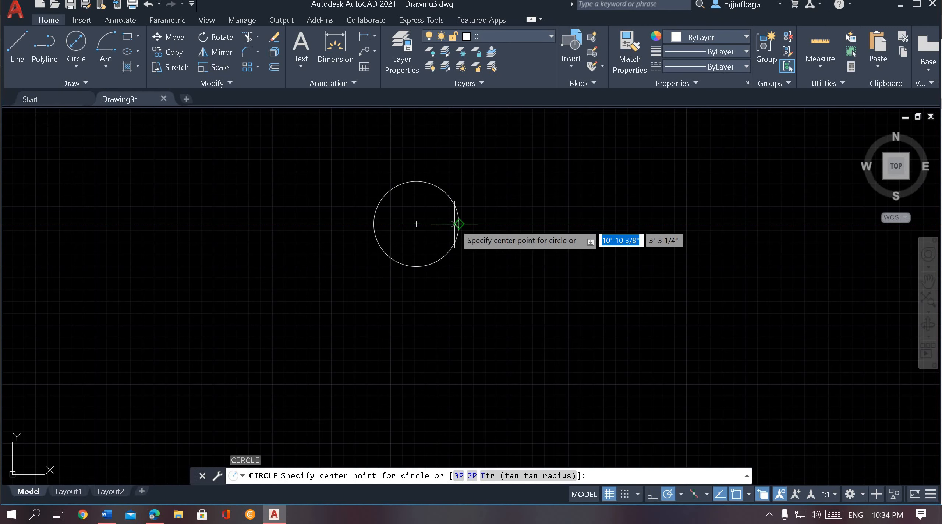
{"action": "left_click", "coordinate": [416, 223]}
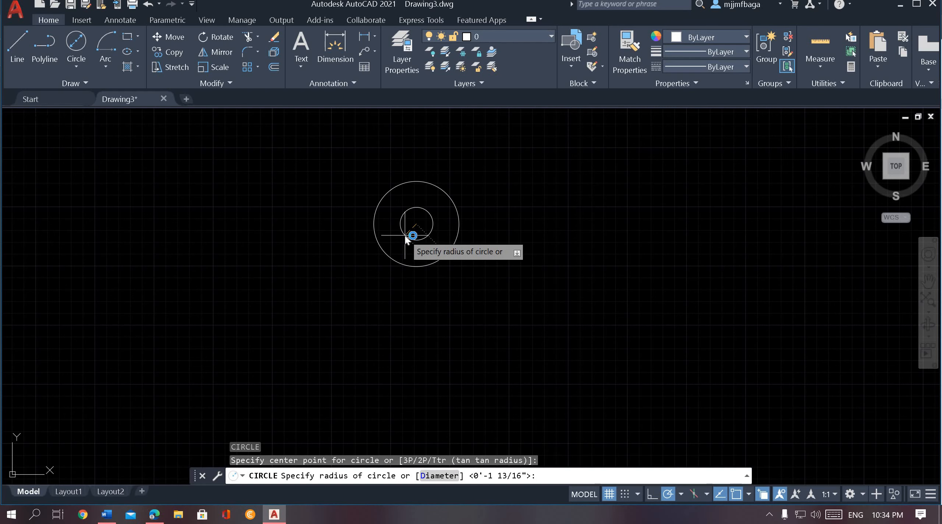
{"action": "type", "text": "d"}
{"action": "key", "text": "Return"}
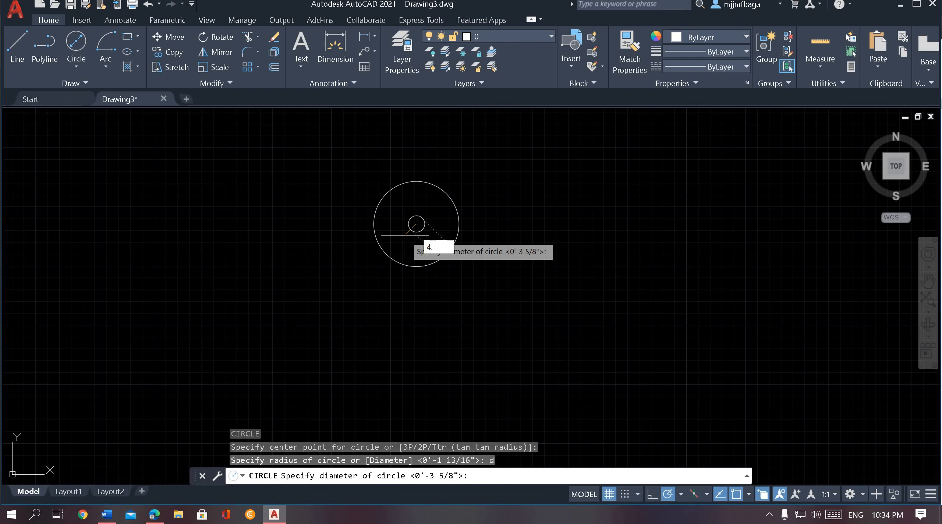
{"action": "type", "text": "4.8"}
{"action": "key", "text": "Return"}
- Consult the bracket drawing in the PDF and add a circle 8.2 inches in diameter on the same centre in AutoCAD
{"action": "key", "text": "alt+Tab"}
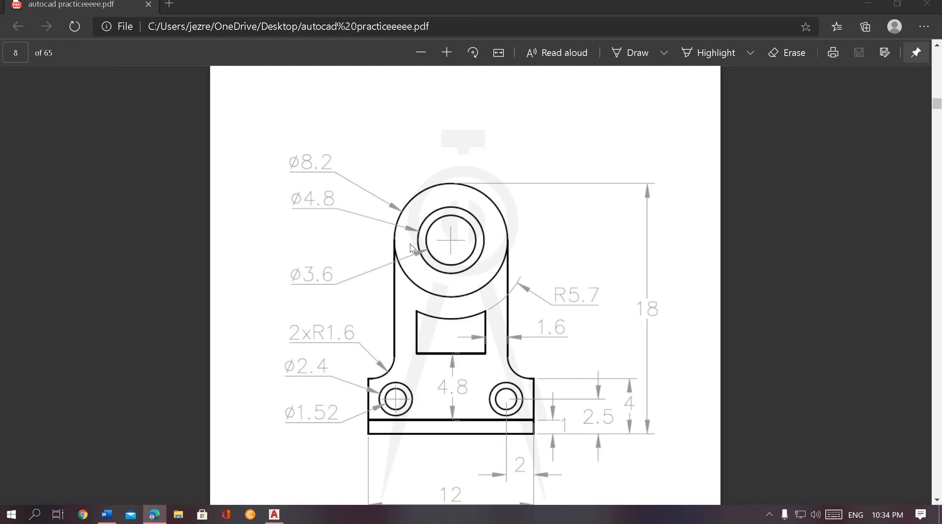
{"action": "key", "text": "alt+Tab"}
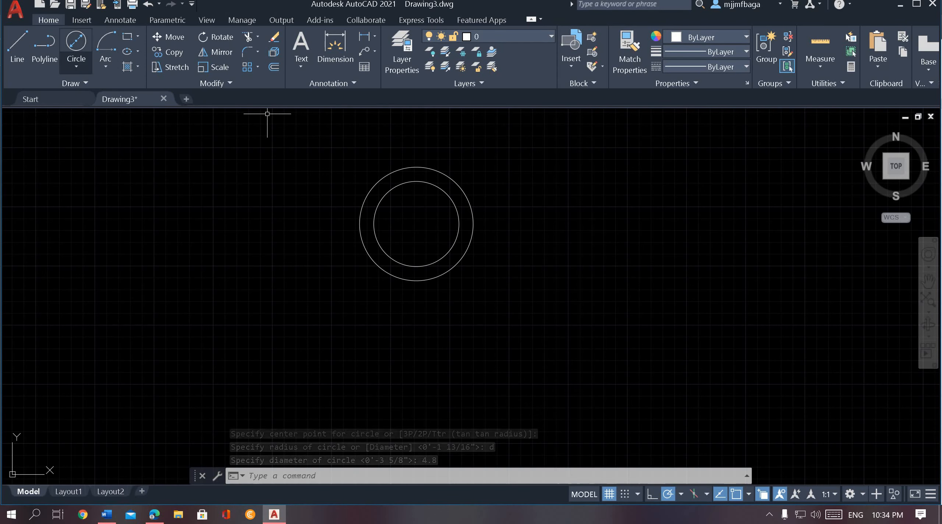
{"action": "key", "text": "space"}
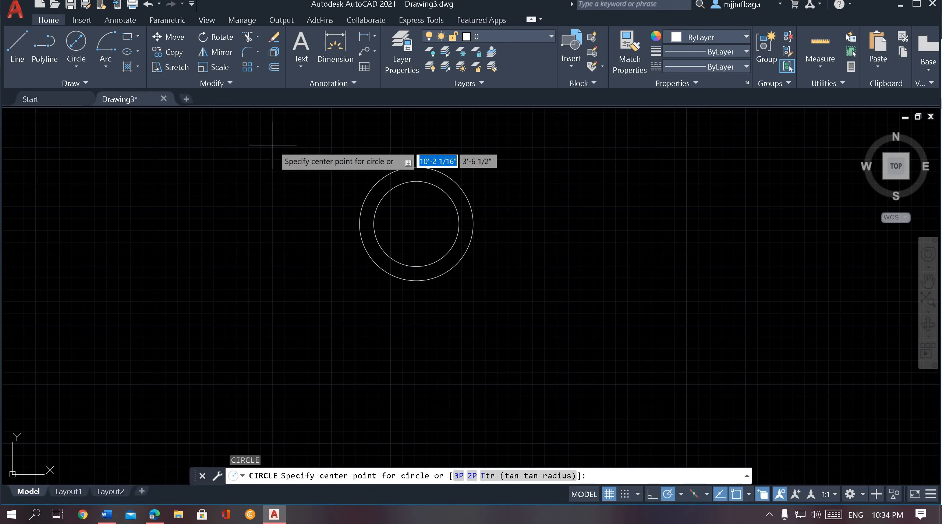
{"action": "left_click", "coordinate": [416, 224]}
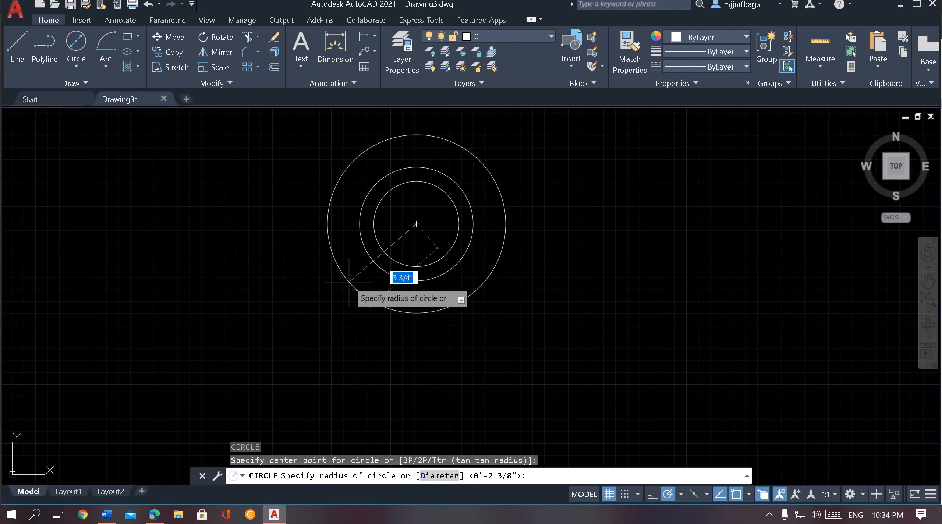
{"action": "type", "text": "d"}
{"action": "key", "text": "Return"}
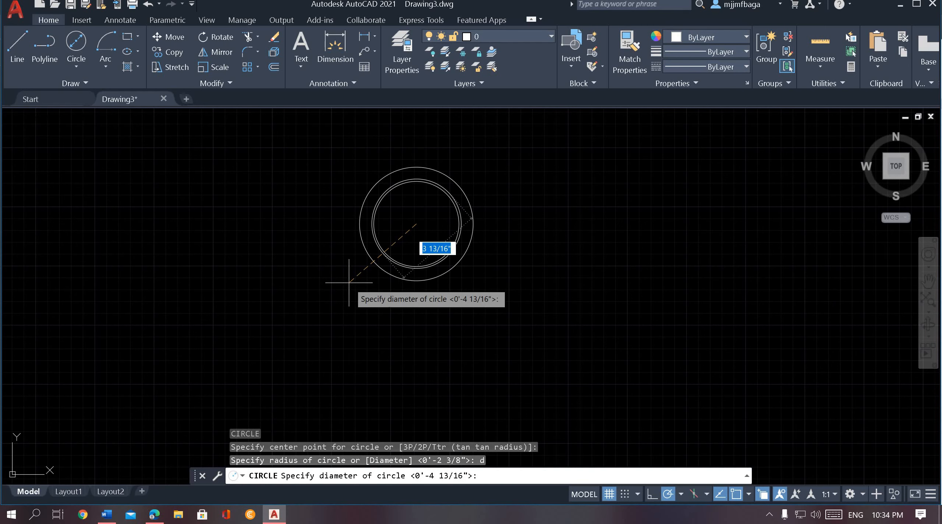
{"action": "key", "text": "alt+Tab"}
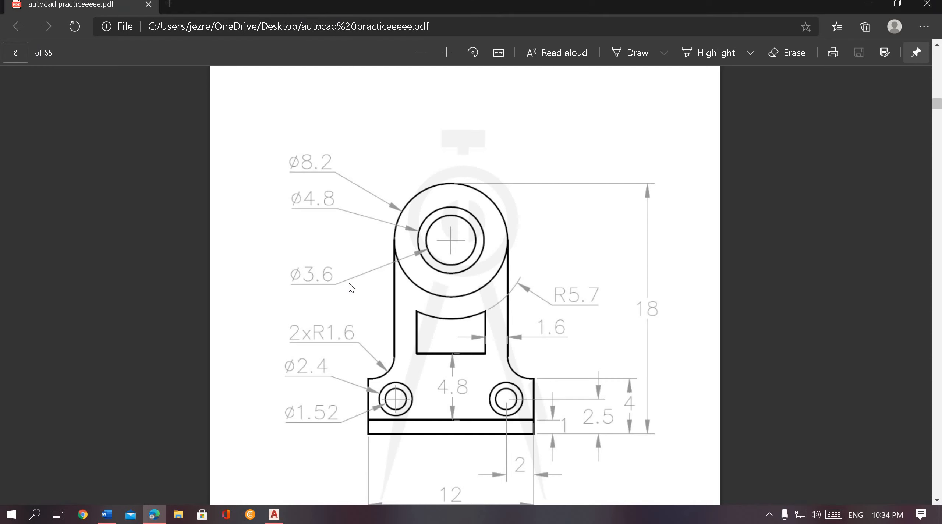
{"action": "key", "text": "alt+Tab"}
{"action": "key", "text": "Return"}
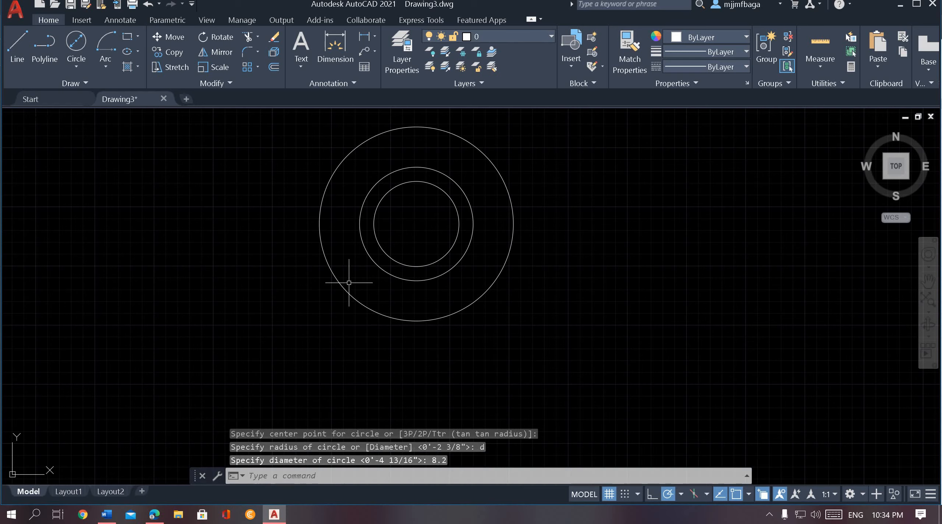
- Recheck the PDF's bracket dimensions and add a circle with a 5.7-inch radius on the same centre in AutoCAD
{"action": "key", "text": "alt+Tab"}
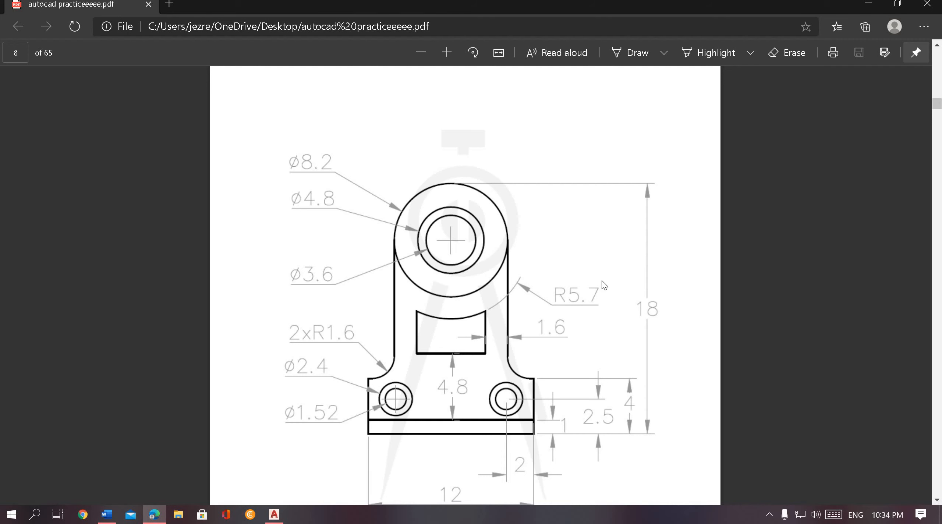
{"action": "key", "text": "alt+Tab"}
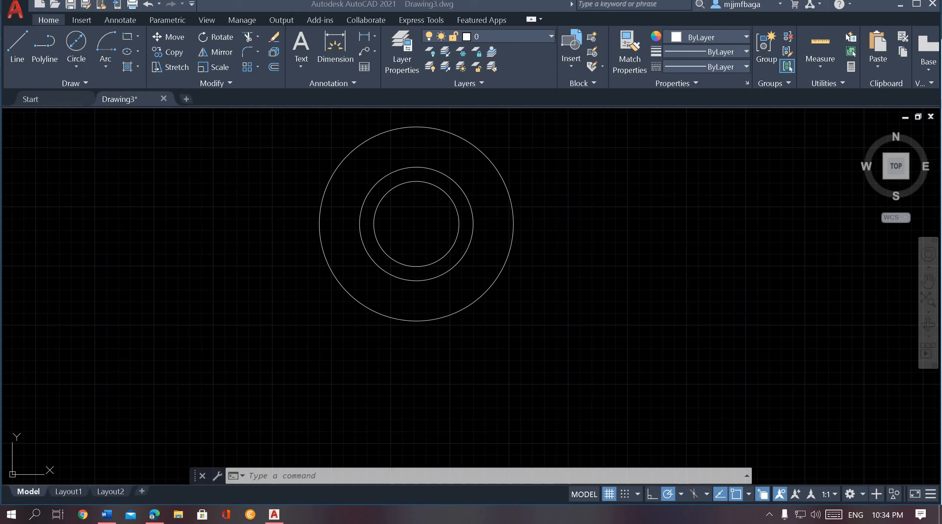
{"action": "left_click", "coordinate": [82, 69]}
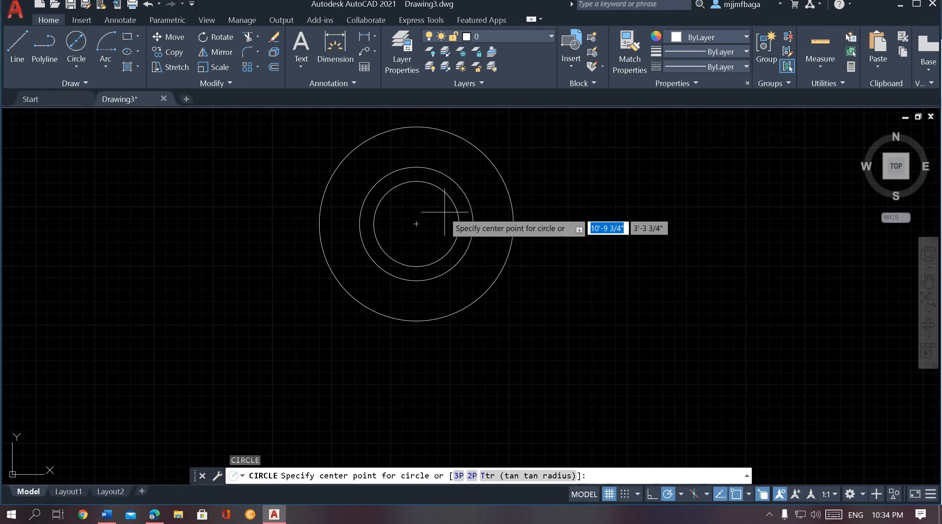
{"action": "left_click", "coordinate": [416, 223]}
{"action": "type", "text": "5.7"}
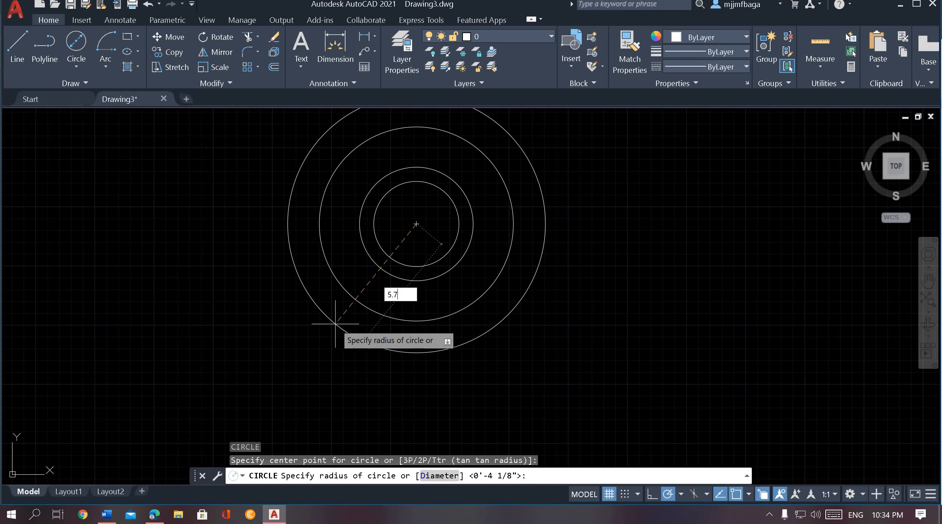
{"action": "key", "text": "Return"}
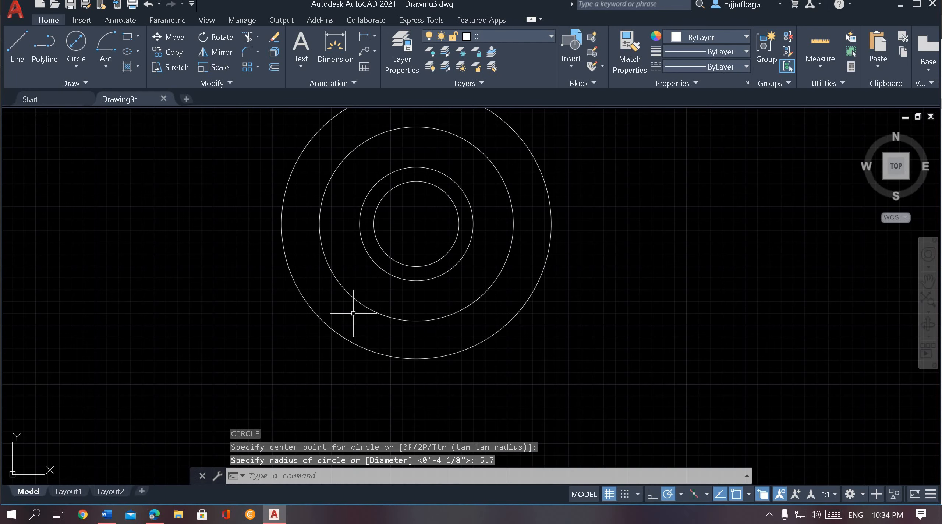
- Check the bracket's height in the PDF and draw an 18-inch vertical line in AutoCAD down from the top of the 8.2-inch circle
{"action": "scroll", "coordinate": [353, 311], "scroll_direction": "down", "scroll_amount": 2}
{"action": "middle_click_drag", "start_coordinate": [354, 317], "coordinate": [397, 295]}
{"action": "key", "text": "alt+Tab"}
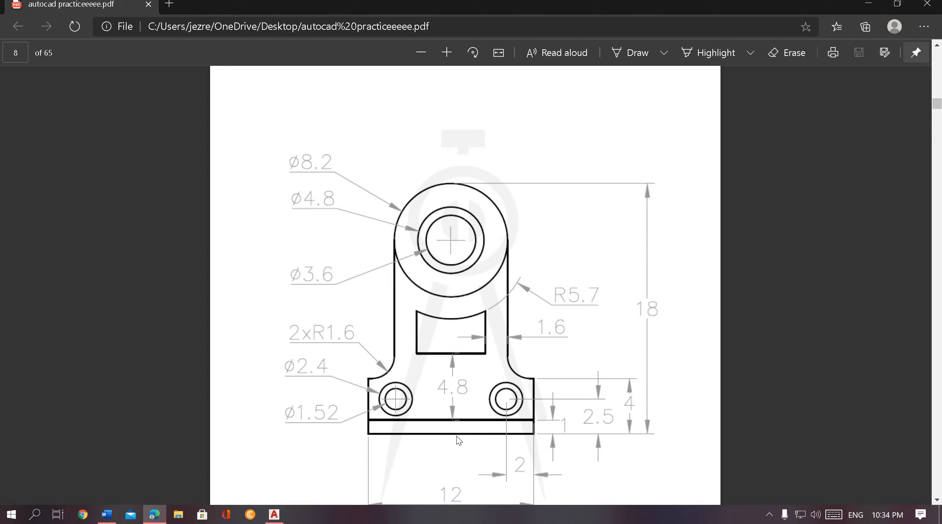
{"action": "key", "text": "alt+Tab"}
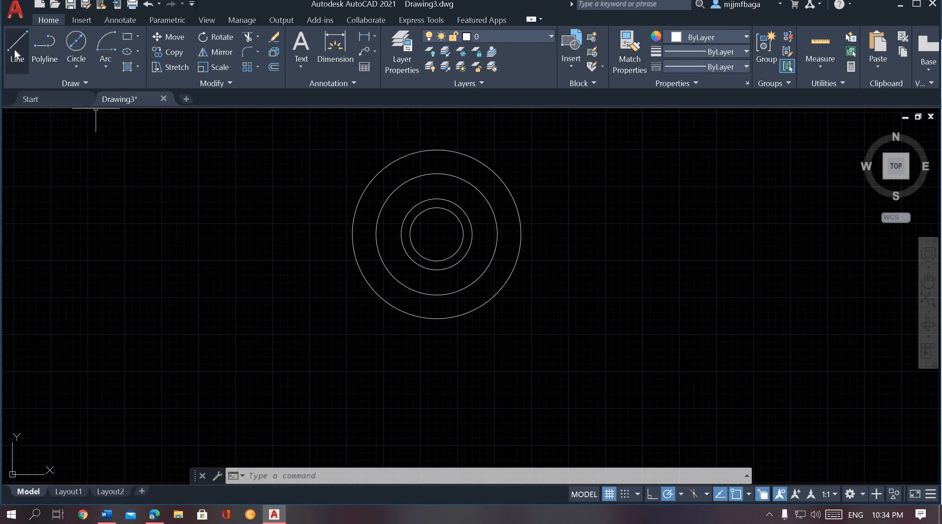
{"action": "left_click", "coordinate": [27, 62]}
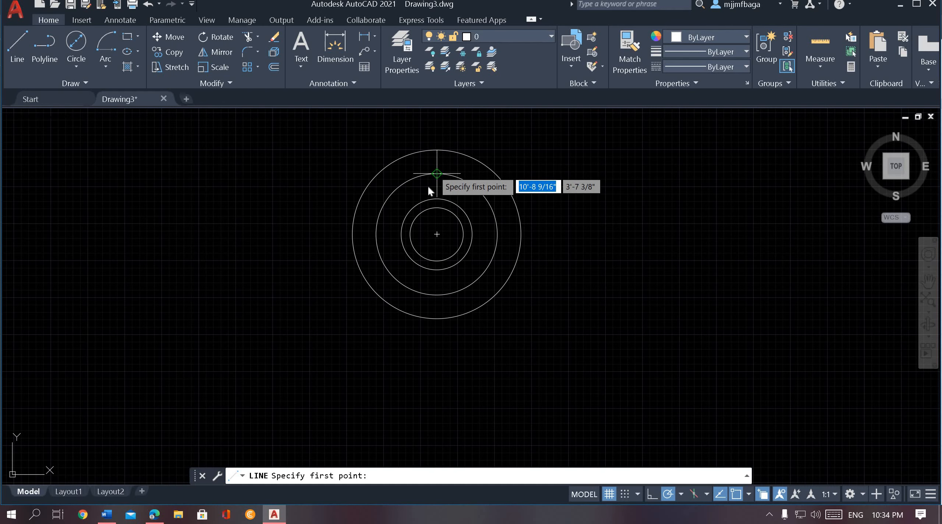
{"action": "left_click", "coordinate": [437, 174]}
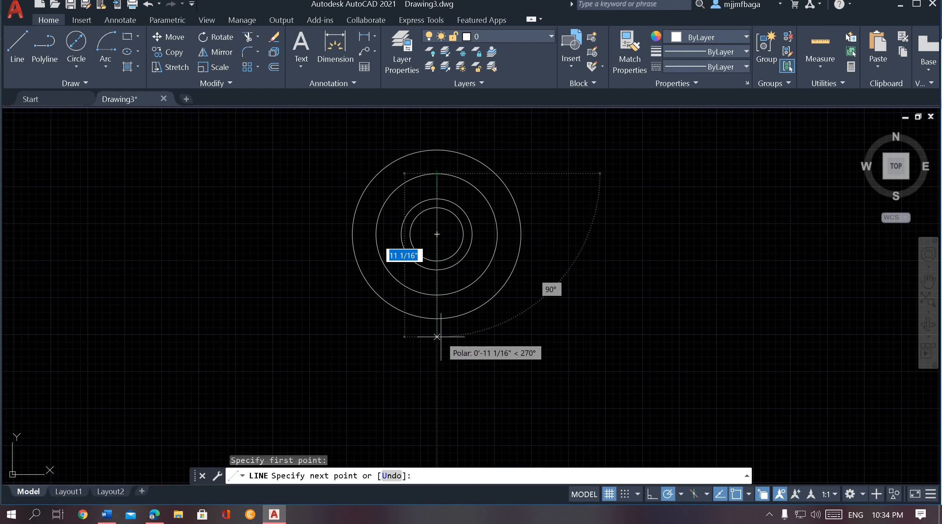
{"action": "type", "text": "18"}
{"action": "key", "text": "Return"}
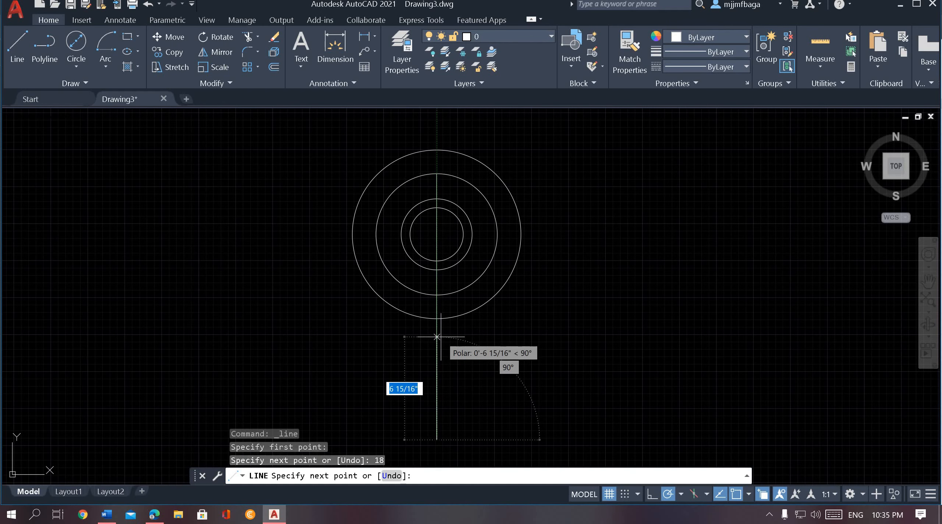
{"action": "key", "text": "Escape"}
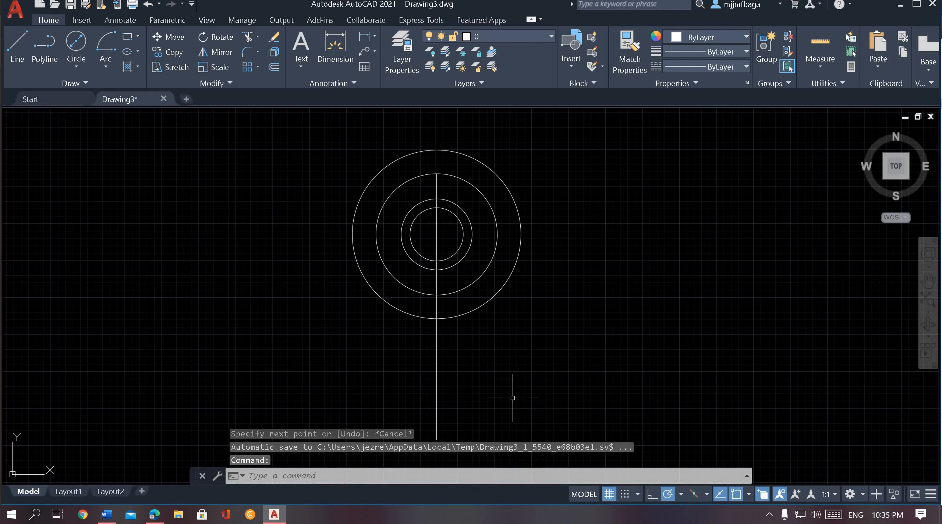
- Consult the bracket's base width in the PDF and draw a 6-inch horizontal line in AutoCAD rightward from the vertical line's lower end
{"action": "mouse_move", "coordinate": [512, 401]}
{"action": "middle_mouse_down"}
{"action": "mouse_move", "coordinate": [514, 293]}
{"action": "mouse_move", "coordinate": [503, 324]}
{"action": "middle_mouse_up"}
{"action": "scroll", "coordinate": [516, 351], "scroll_direction": "down", "scroll_amount": 2}
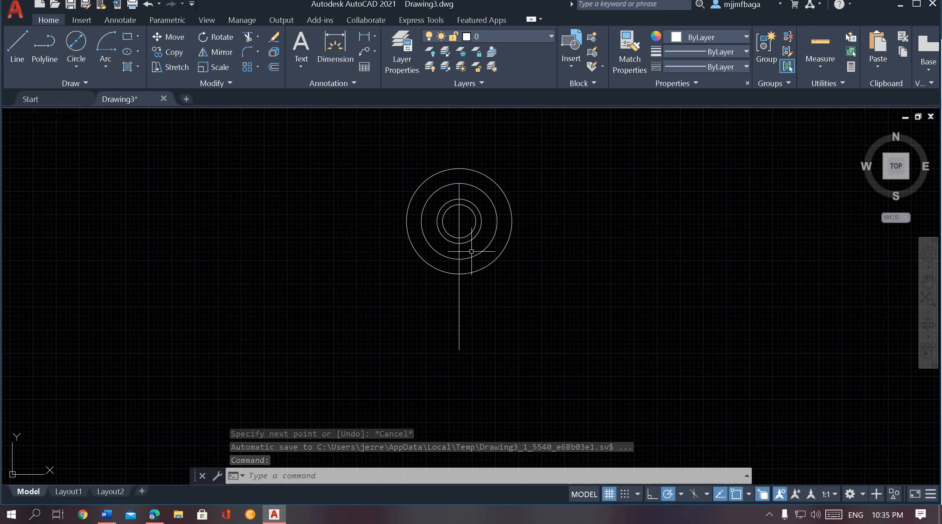
{"action": "scroll", "coordinate": [491, 341], "scroll_direction": "up", "scroll_amount": 2}
{"action": "middle_click_drag", "start_coordinate": [489, 340], "coordinate": [485, 356]}
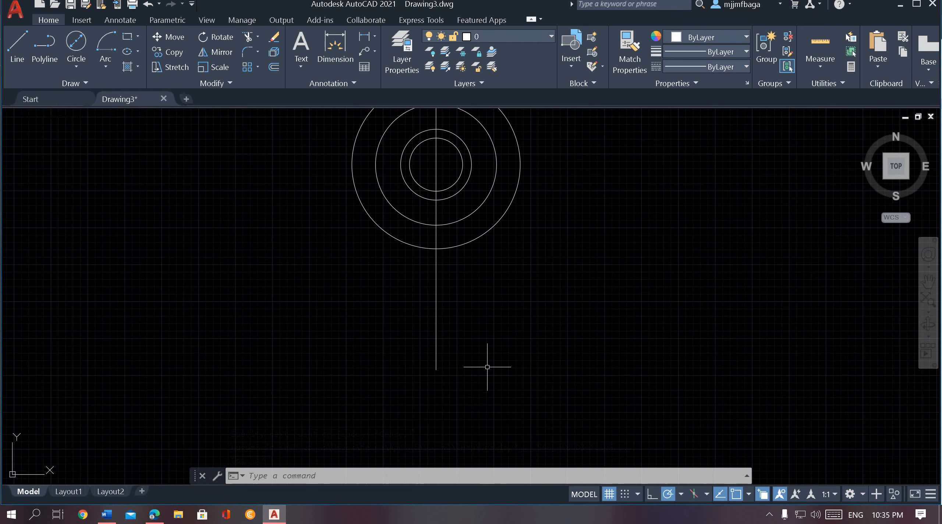
{"action": "key", "text": "alt+Tab"}
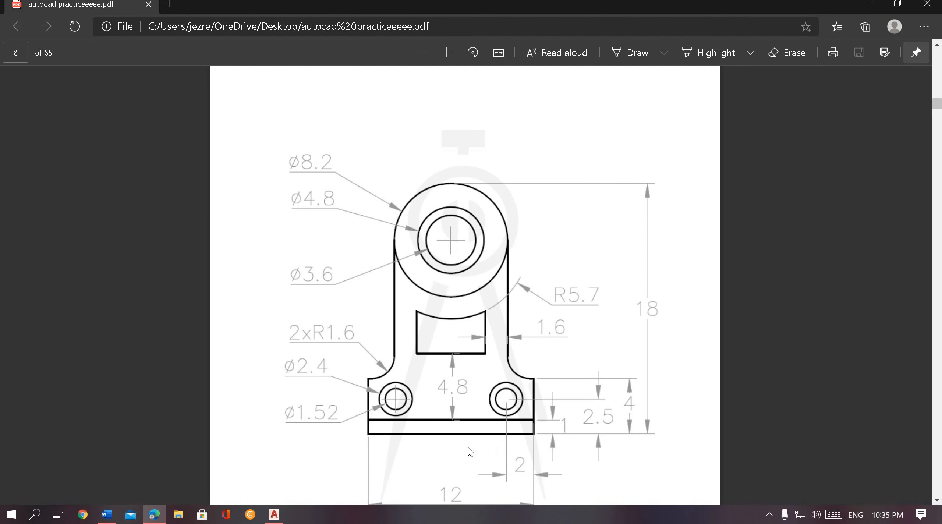
{"action": "scroll", "coordinate": [460, 419], "scroll_direction": "down", "scroll_amount": 2}
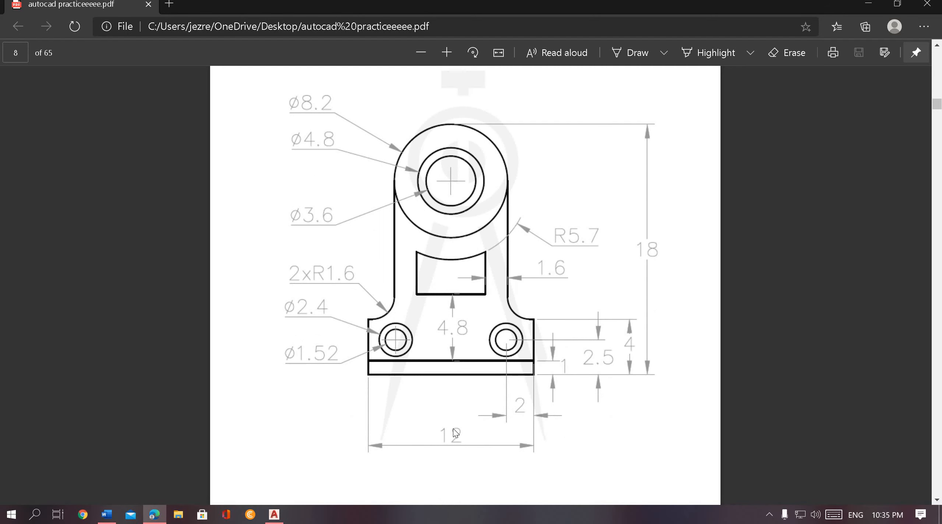
{"action": "key", "text": "alt+Tab"}
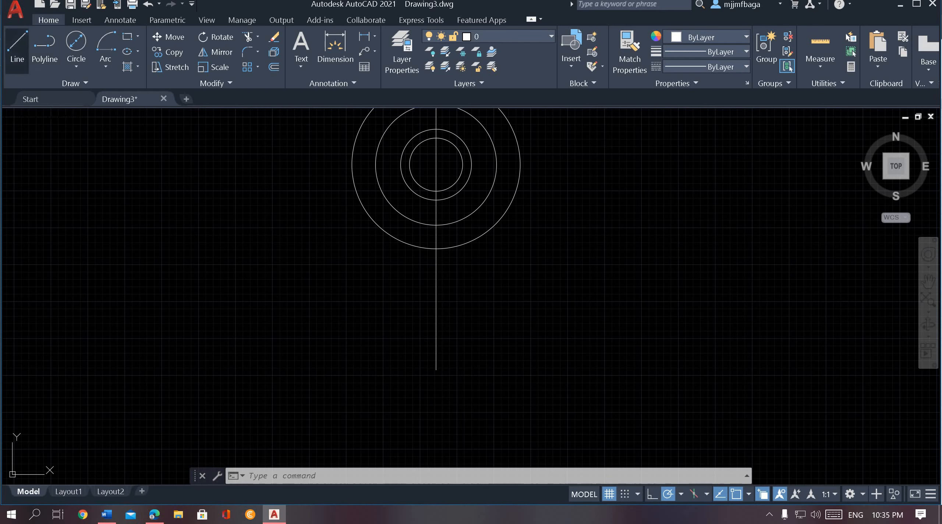
{"action": "left_click", "coordinate": [20, 44]}
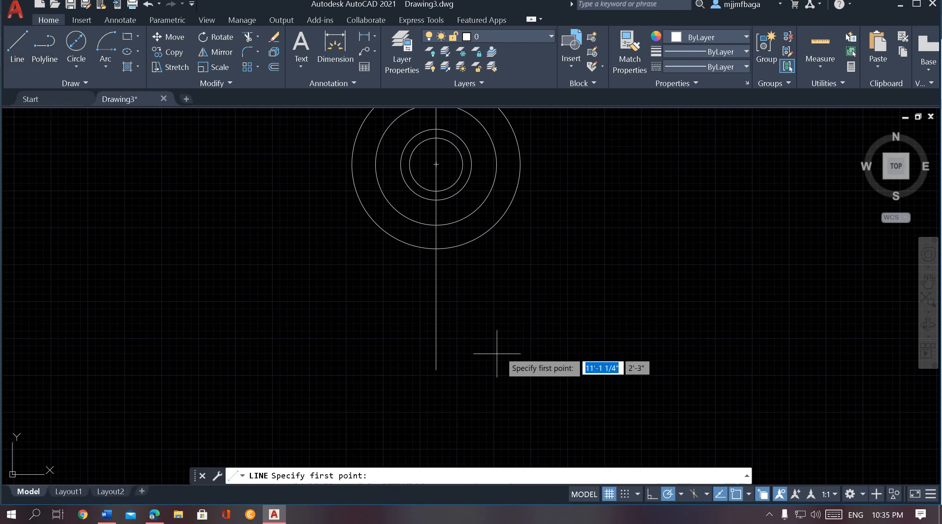
{"action": "left_click", "coordinate": [437, 369]}
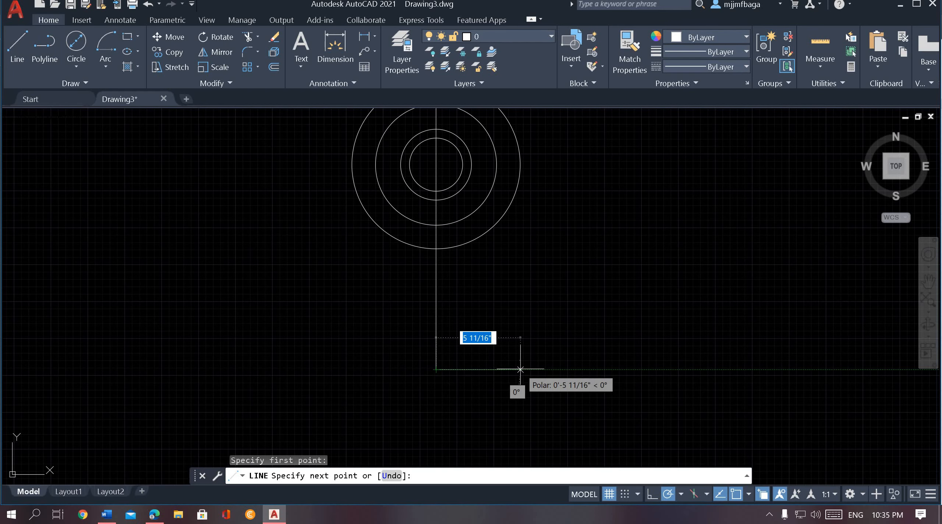
{"action": "type", "text": "6"}
{"action": "key", "text": "Return"}
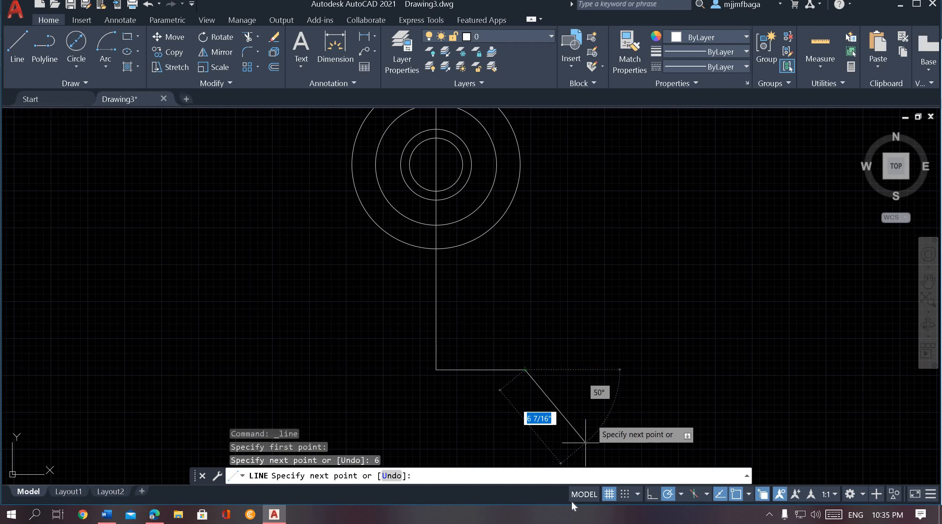
{"action": "key", "text": "Escape"}
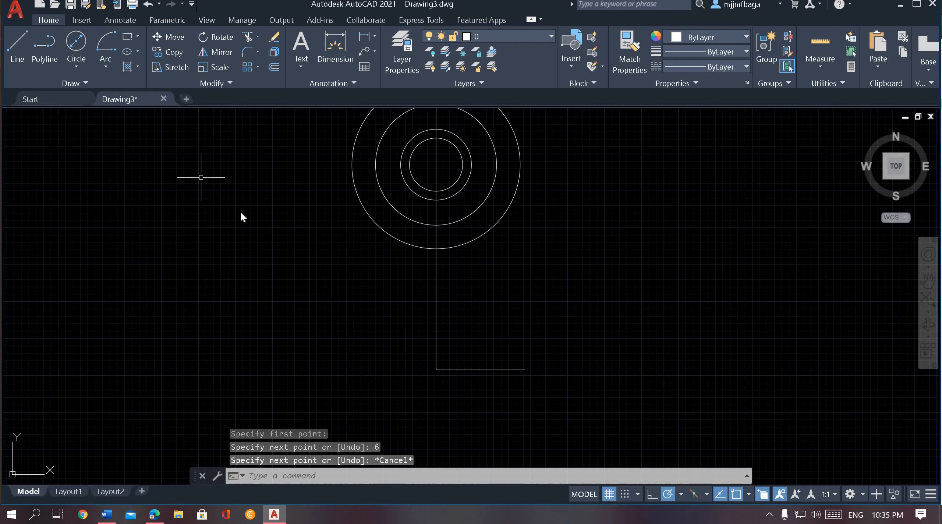
- Draw a 6-inch horizontal line leftward from the lower end of the vertical line
{"action": "key", "text": "Return"}
{"action": "left_click", "coordinate": [437, 369]}
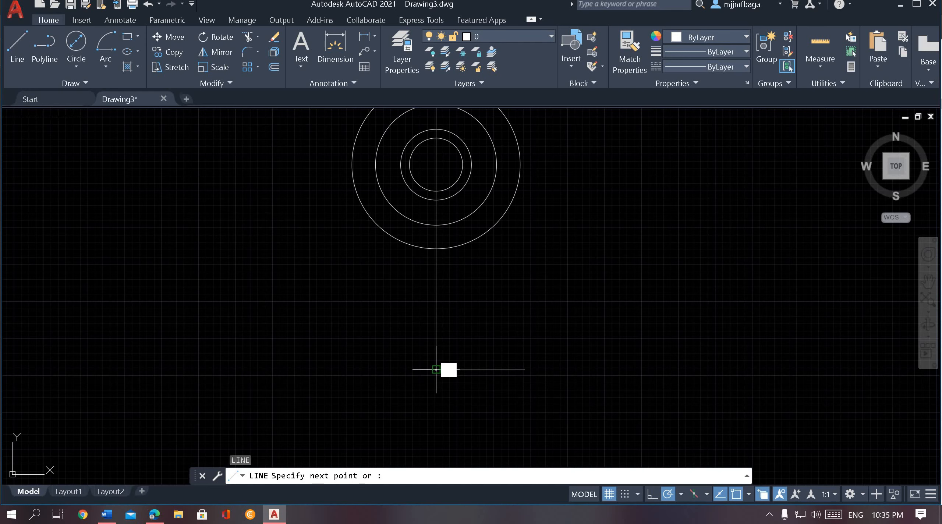
{"action": "type", "text": "6"}
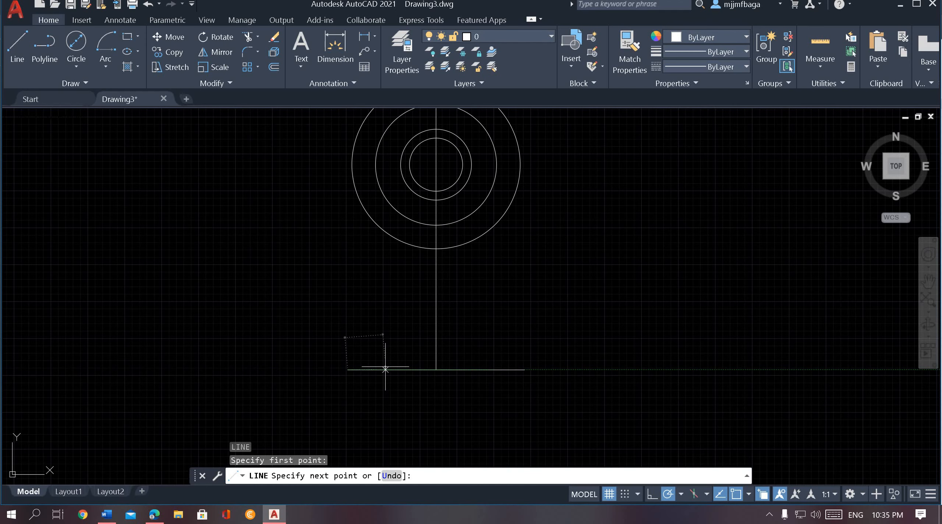
{"action": "key", "text": "Return"}
{"action": "key", "text": "Escape"}
- Join the two 6-inch base lines into a single line
{"action": "scroll", "coordinate": [430, 404], "scroll_direction": "up", "scroll_amount": 2}
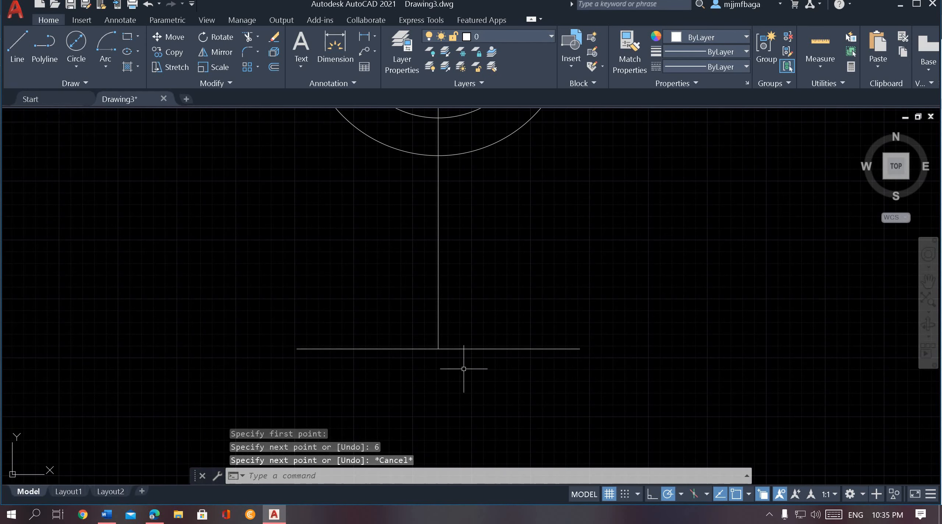
{"action": "left_click", "coordinate": [478, 348]}
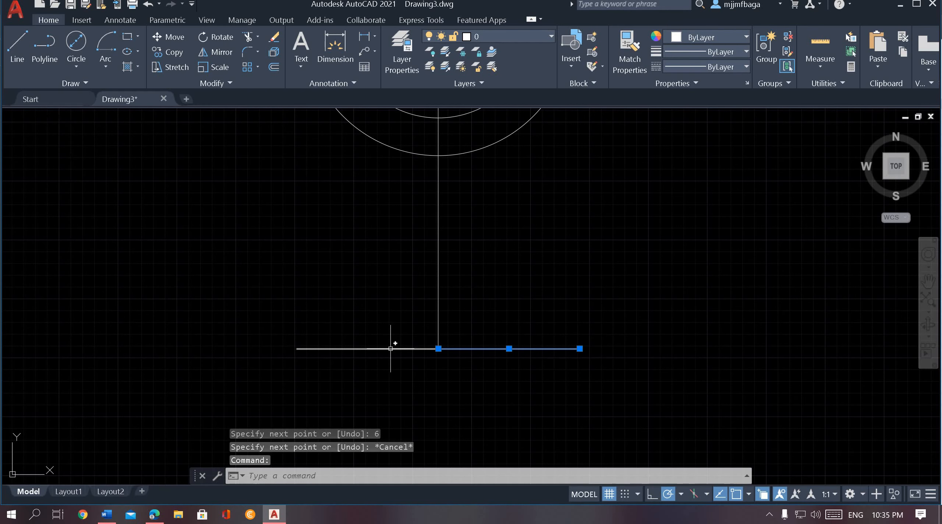
{"action": "left_click", "coordinate": [399, 348]}
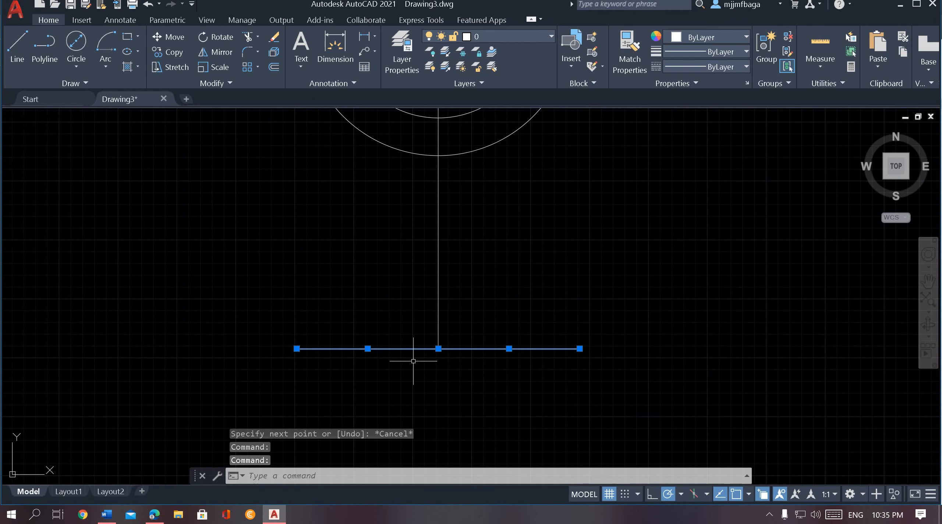
{"action": "type", "text": "JOIN"}
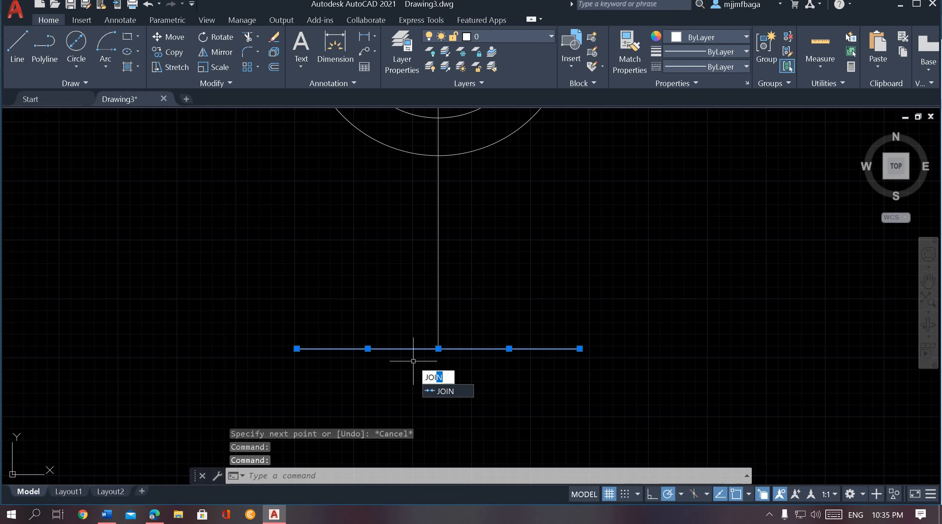
{"action": "key", "text": "Return"}
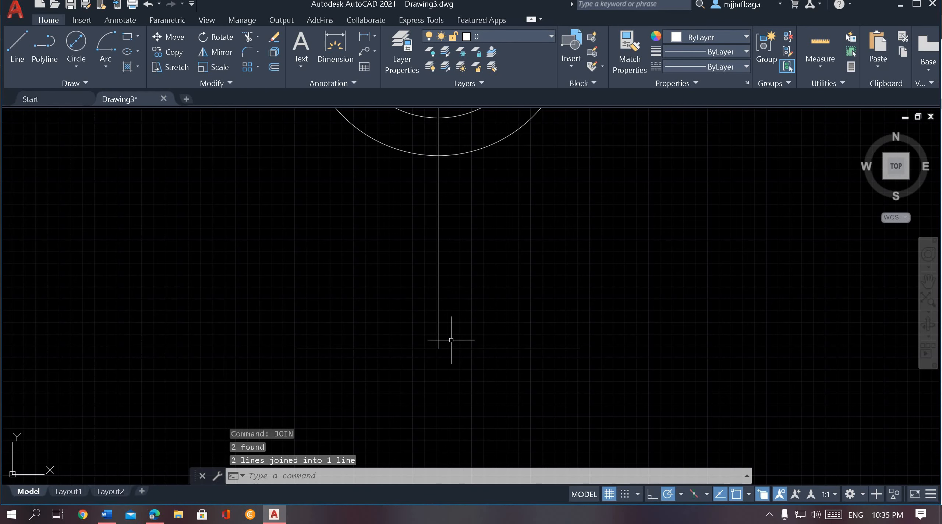
- Check the base thickness in the PDF and offset the base line 1 inch upward in AutoCAD
{"action": "key", "text": "alt+Tab"}
{"action": "key", "text": "alt+Tab"}
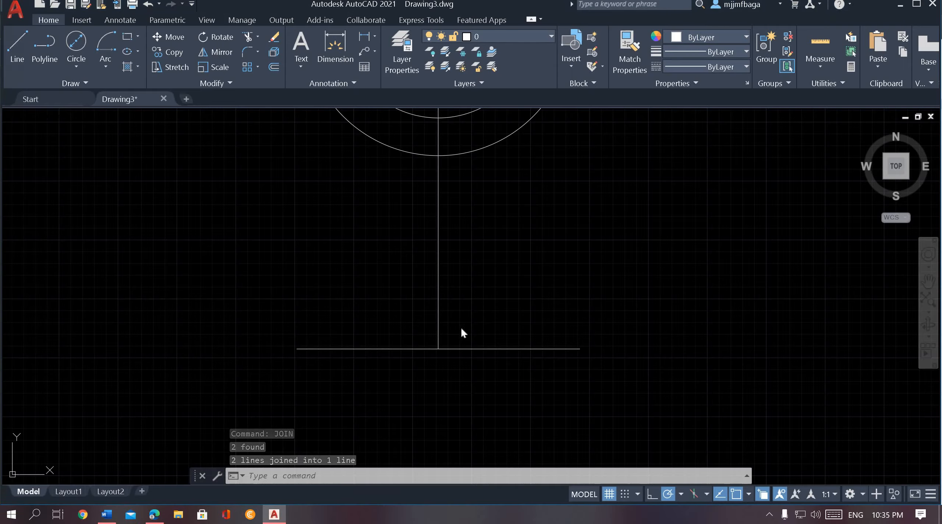
{"action": "key", "text": "alt+Tab"}
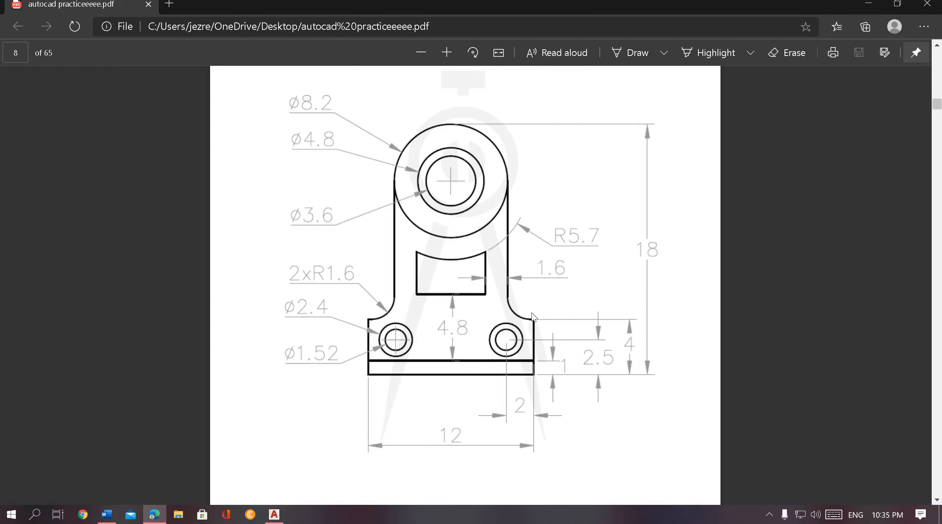
{"action": "key", "text": "alt+Tab"}
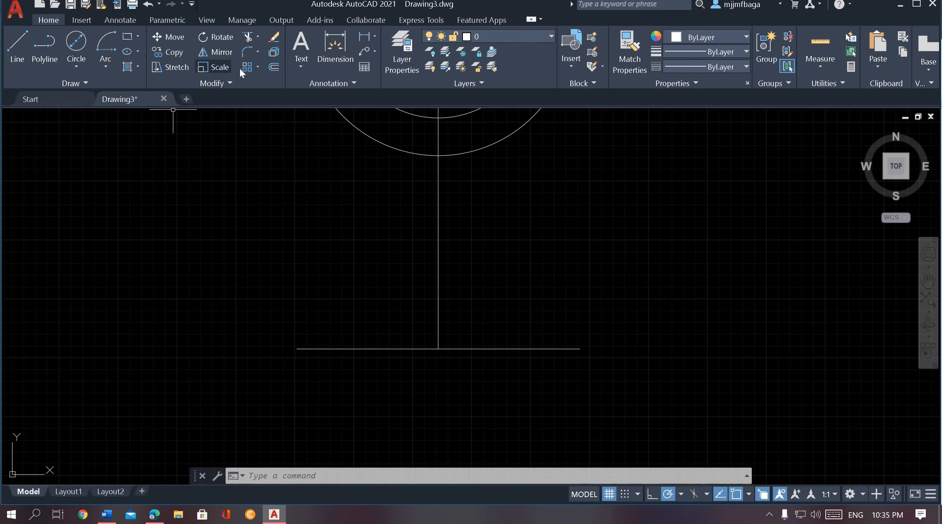
{"action": "left_click", "coordinate": [272, 66]}
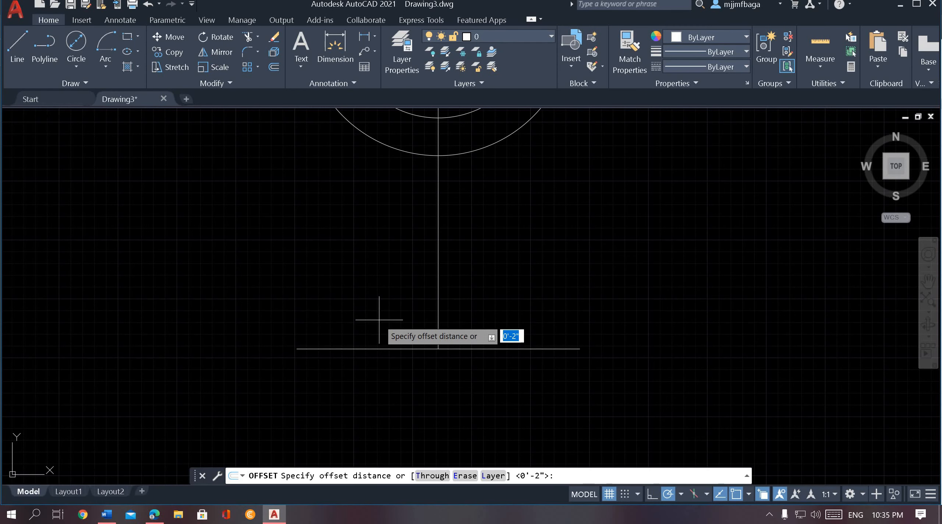
{"action": "type", "text": "1"}
{"action": "key", "text": "Return"}
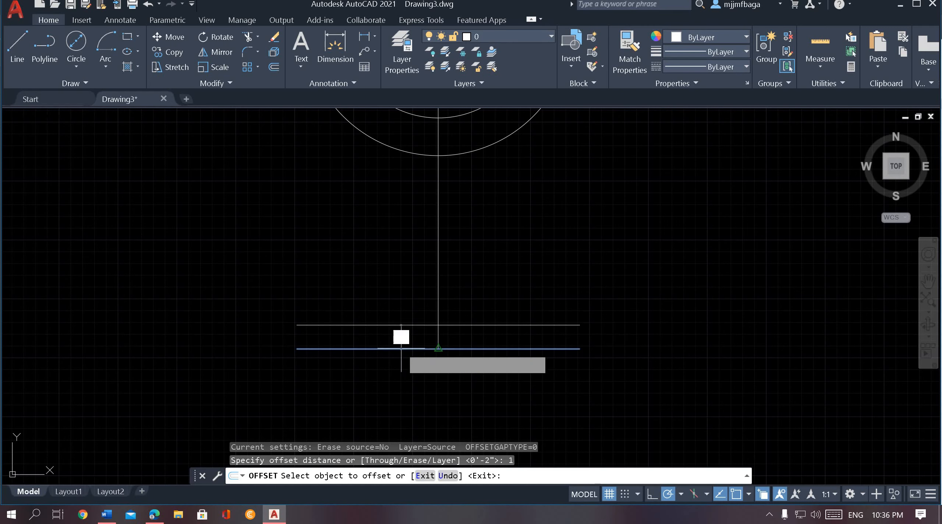
{"action": "left_click", "coordinate": [406, 348]}
{"action": "left_click", "coordinate": [407, 311]}
- Recheck the base dimensions in the PDF and offset the lowest base line 4 inches upward in AutoCAD
{"action": "key", "text": "alt+Tab"}
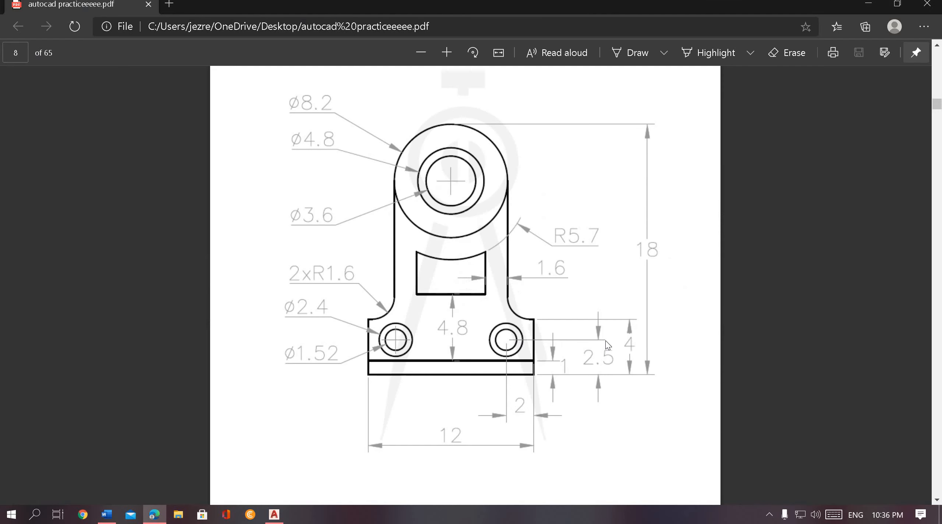
{"action": "key", "text": "alt+Tab"}
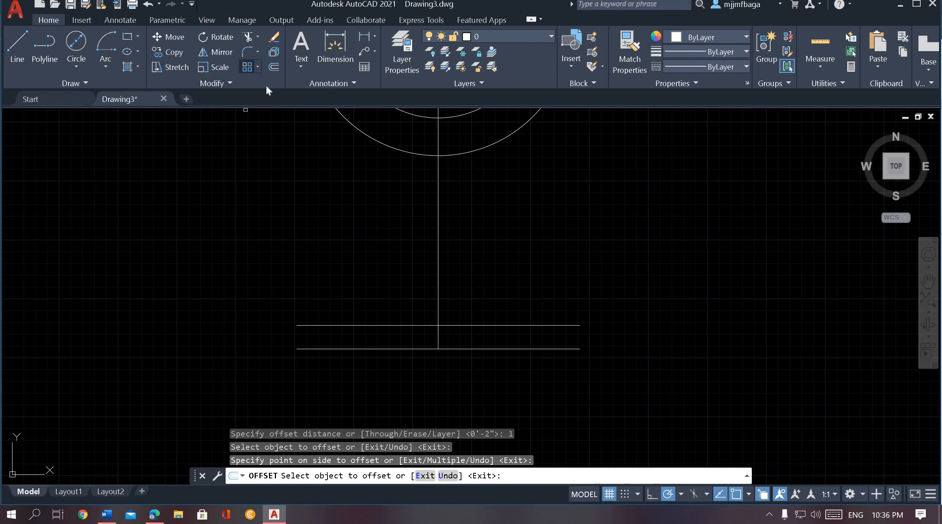
{"action": "key", "text": "Escape"}
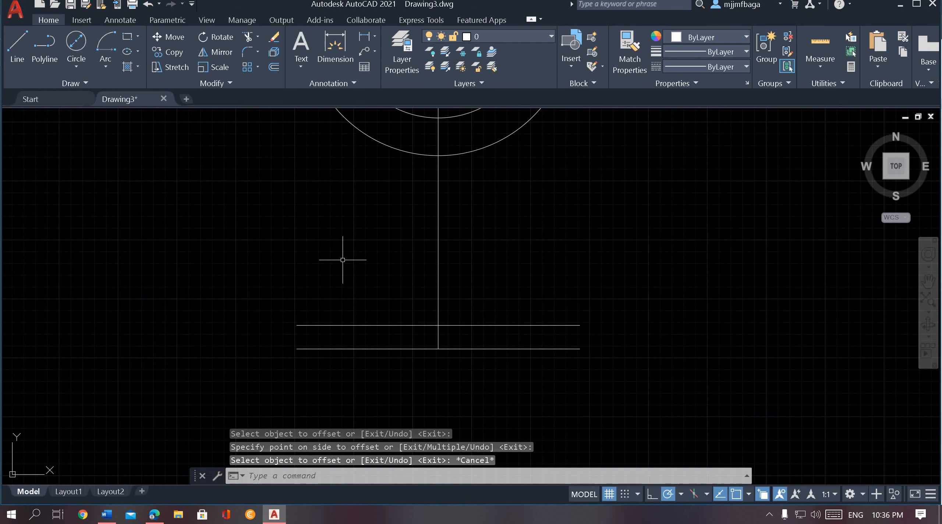
{"action": "key", "text": "Return"}
{"action": "type", "text": "4"}
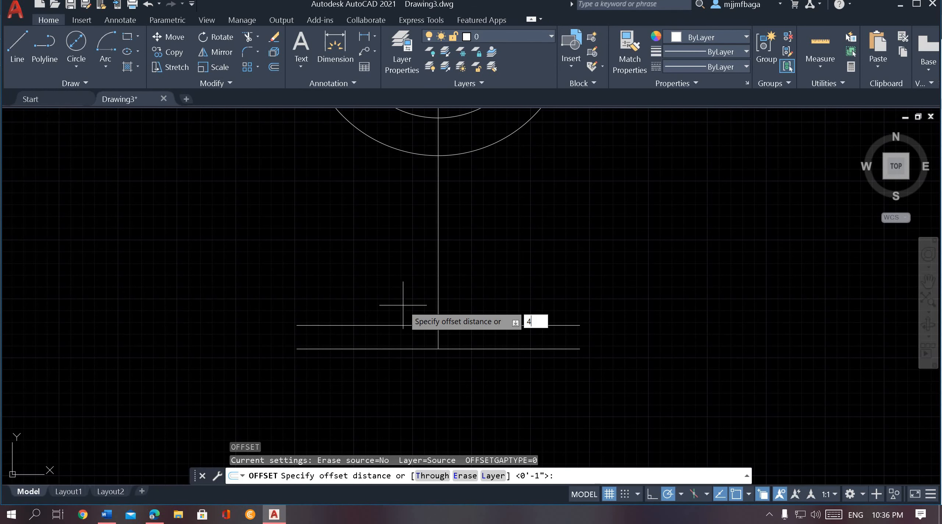
{"action": "key", "text": "Return"}
{"action": "left_click", "coordinate": [403, 347]}
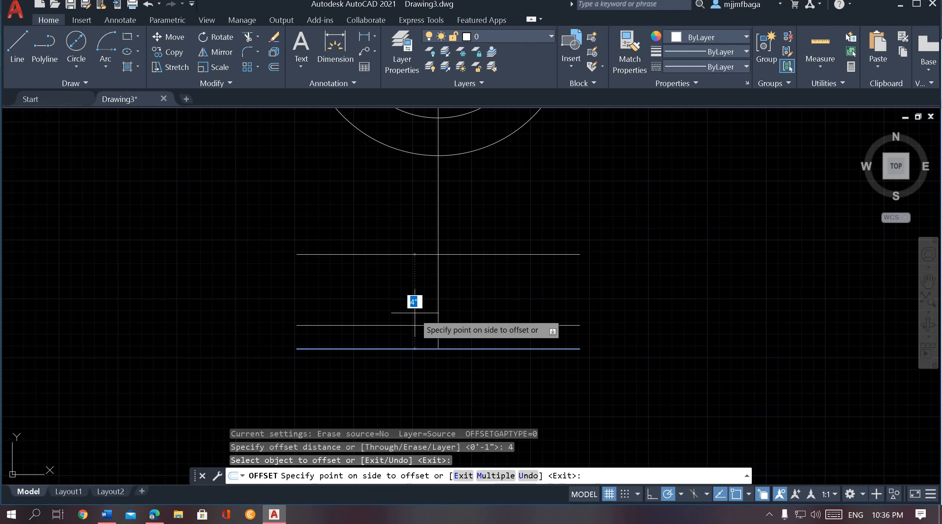
{"action": "left_click", "coordinate": [423, 301]}
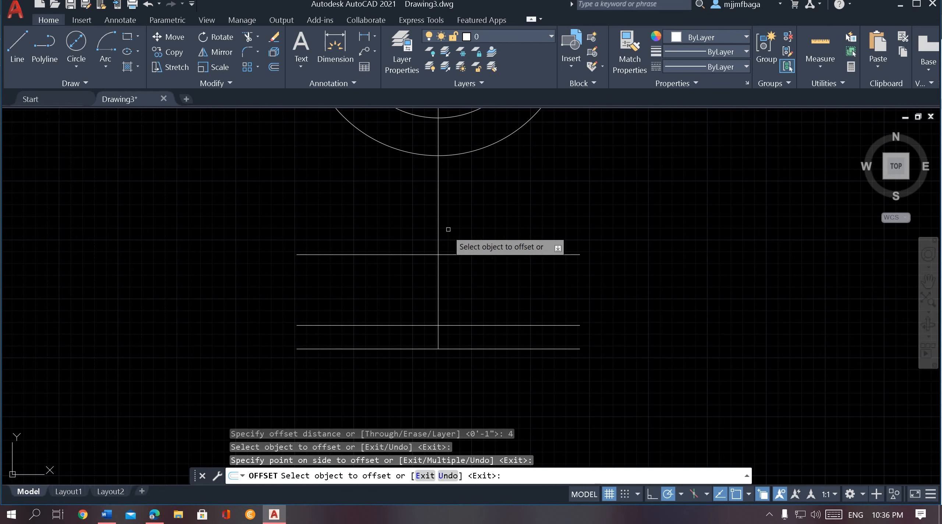
- Offset the line 1 inch above the base upward by 4.8 inches
{"action": "middle_click_drag", "start_coordinate": [484, 195], "coordinate": [455, 225]}
{"action": "middle_click_drag", "start_coordinate": [385, 181], "coordinate": [388, 176]}
{"action": "key", "text": "Escape"}
{"action": "key", "text": "Return"}
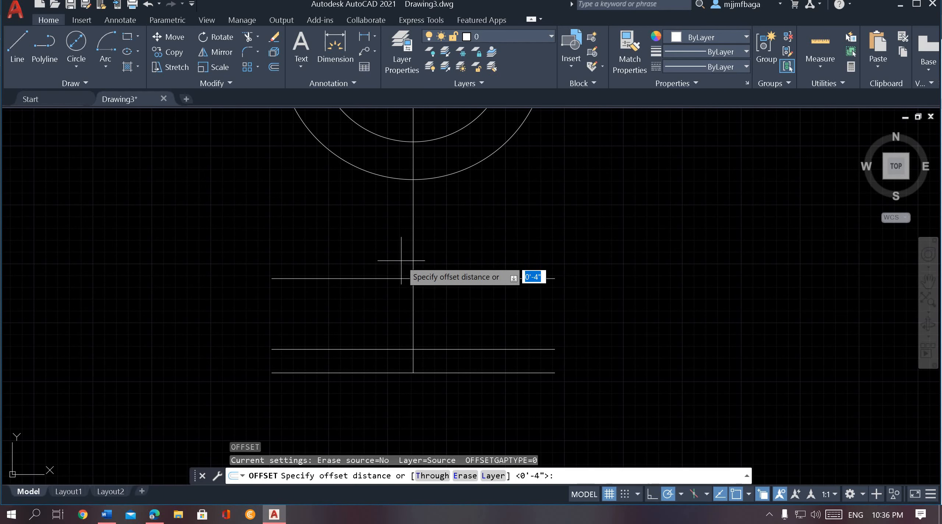
{"action": "type", "text": "4.8"}
{"action": "key", "text": "Return"}
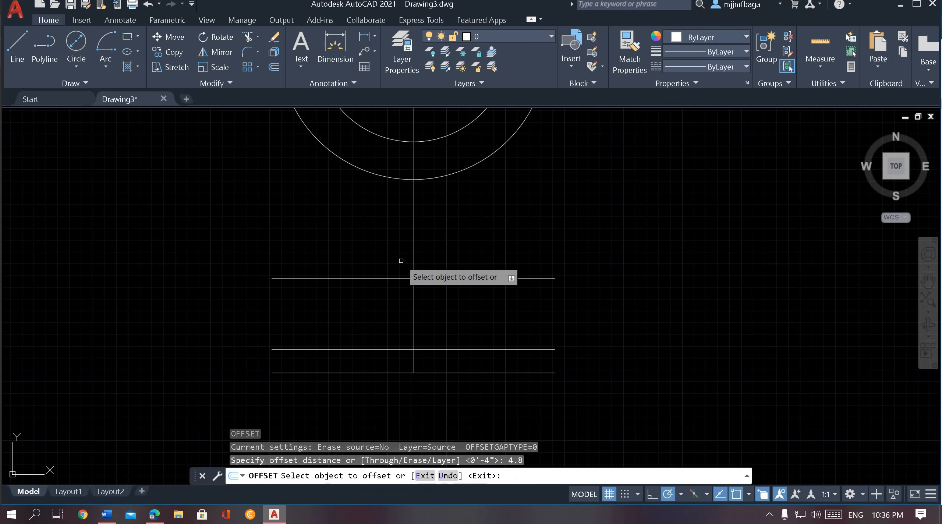
{"action": "left_click", "coordinate": [439, 349]}
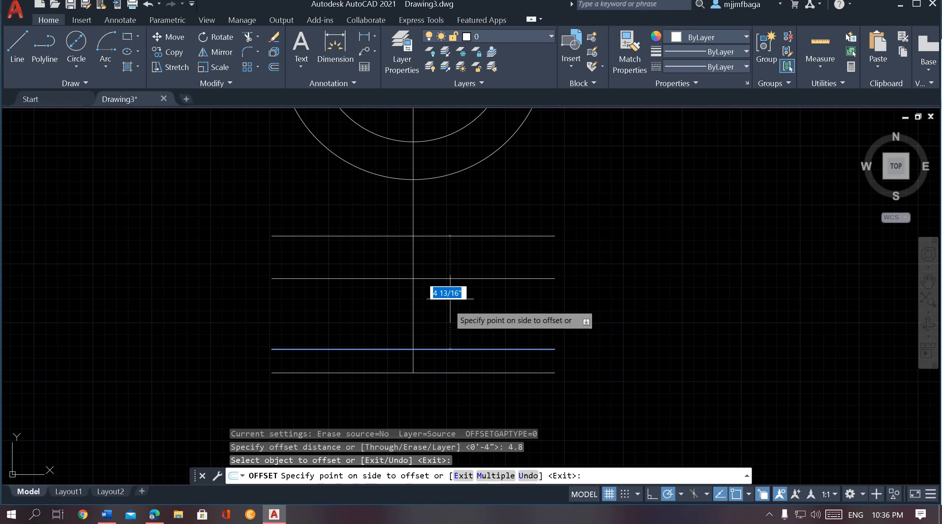
{"action": "left_click", "coordinate": [449, 249]}
{"action": "key", "text": "Escape"}
{"action": "mouse_move", "coordinate": [488, 257]}
{"action": "middle_mouse_down"}
{"action": "mouse_move", "coordinate": [502, 280]}
{"action": "mouse_move", "coordinate": [493, 279]}
{"action": "middle_mouse_up"}
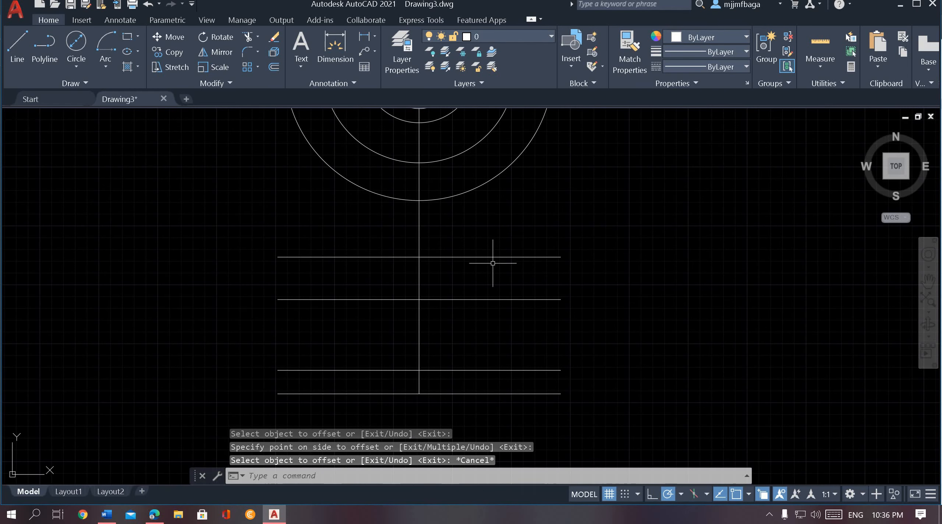
- Recheck the base in the PDF and draw a 4-inch vertical line upward from the lowest base line's right end in AutoCAD
{"action": "key", "text": "alt+Tab"}
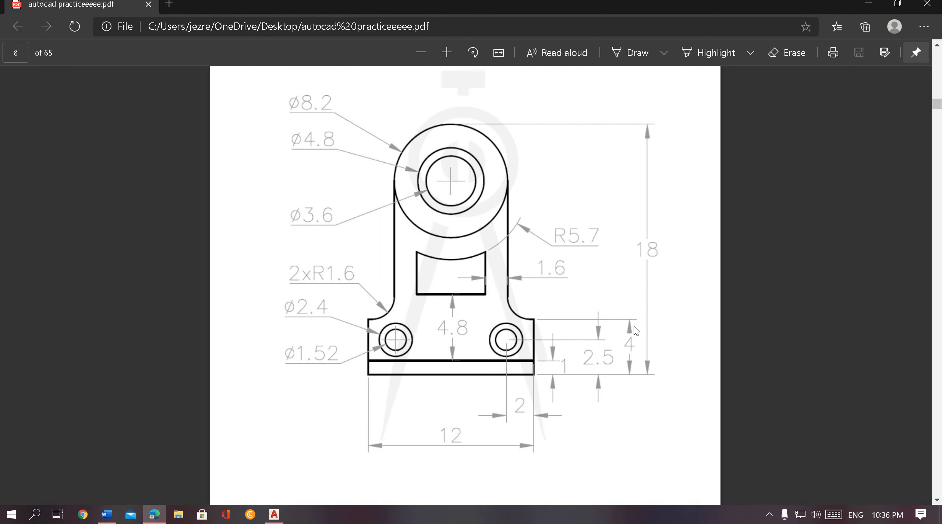
{"action": "key", "text": "alt+Tab"}
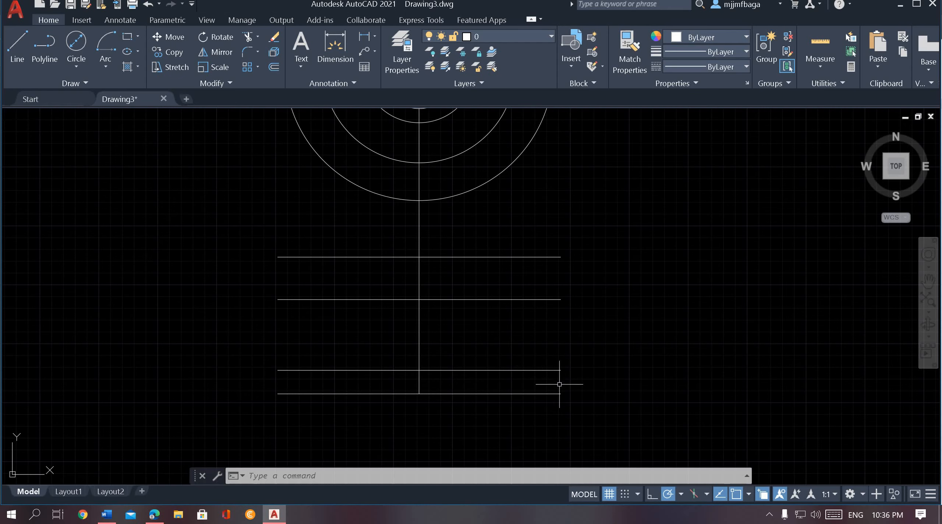
{"action": "key", "text": "alt+Tab"}
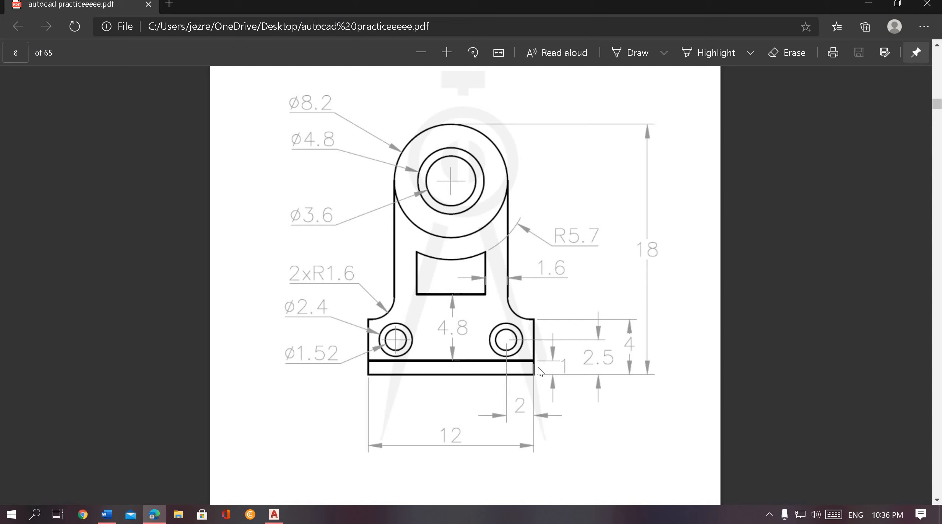
{"action": "key", "text": "alt+Tab"}
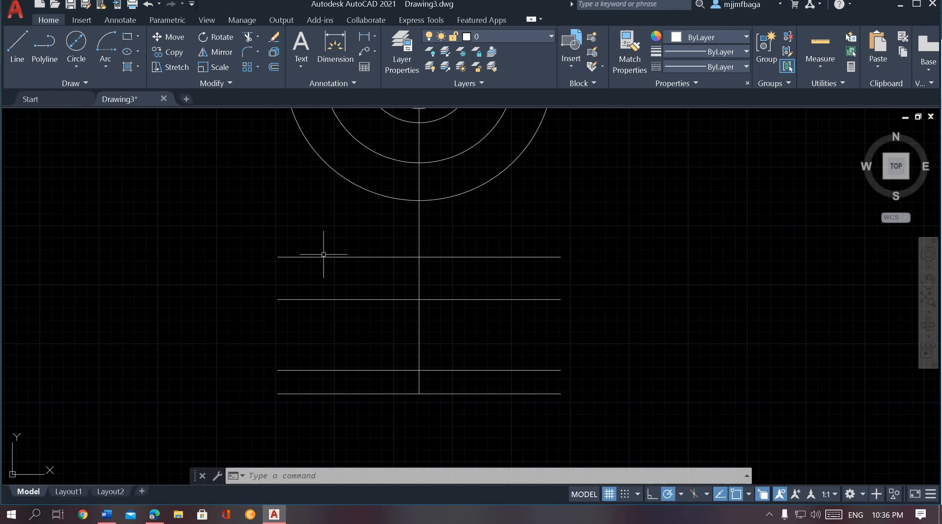
{"action": "left_click", "coordinate": [16, 46]}
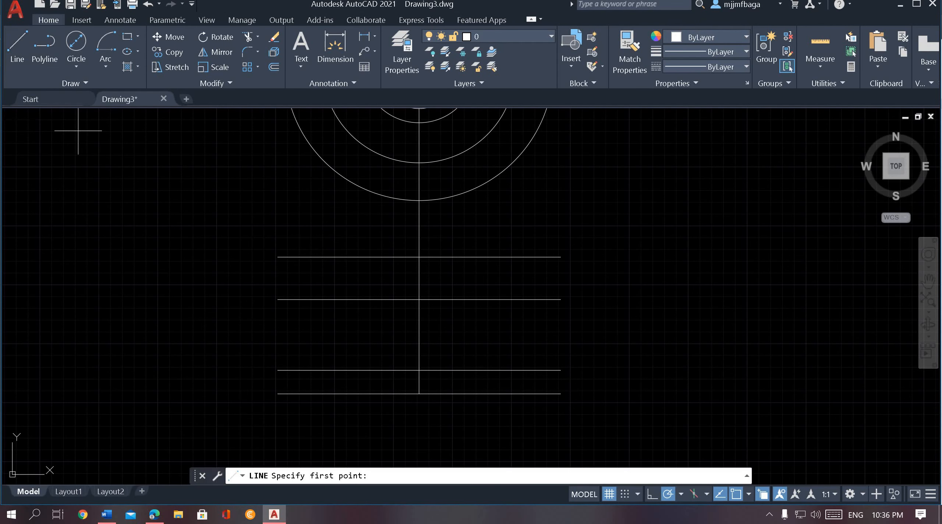
{"action": "left_click", "coordinate": [559, 393]}
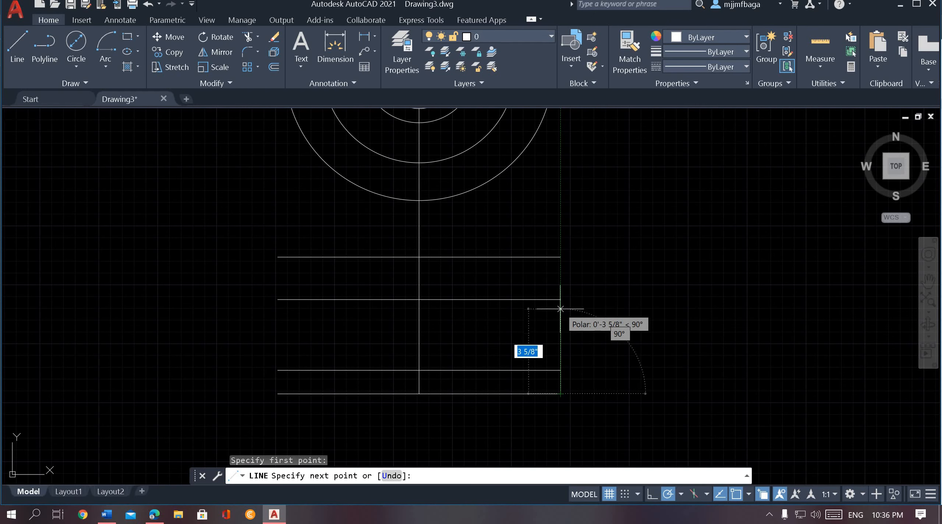
{"action": "type", "text": "4"}
{"action": "key", "text": "Return"}
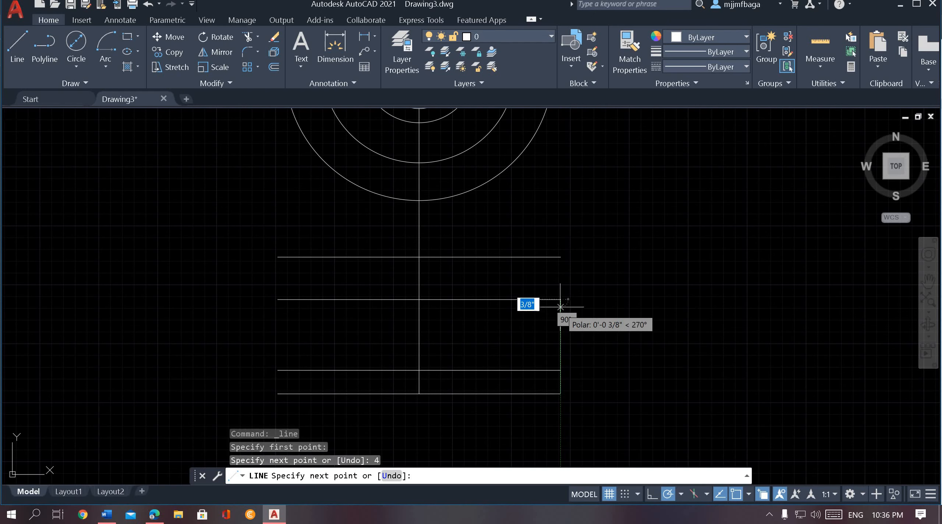
{"action": "key", "text": "Escape"}
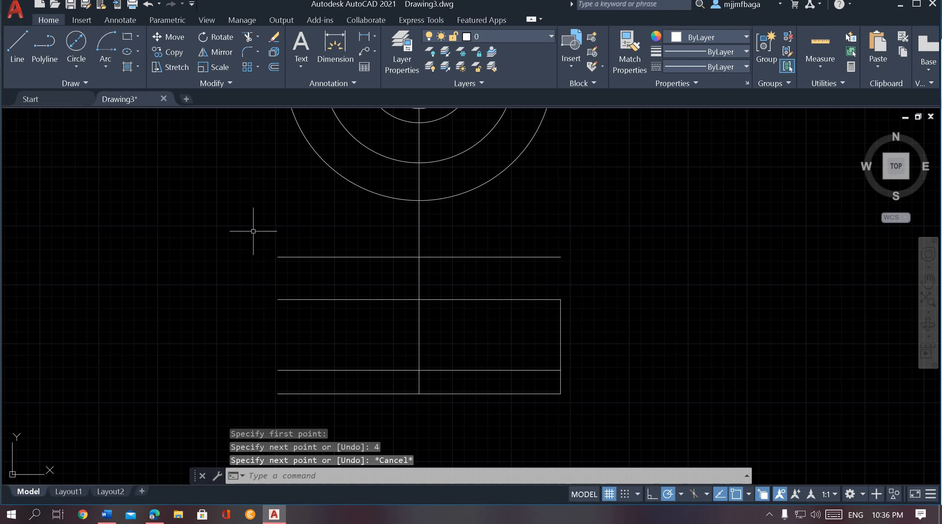
- Draw a 4-inch vertical line upward from the lowest base line's left end, undoing the slanted first attempt
{"action": "left_click", "coordinate": [14, 43]}
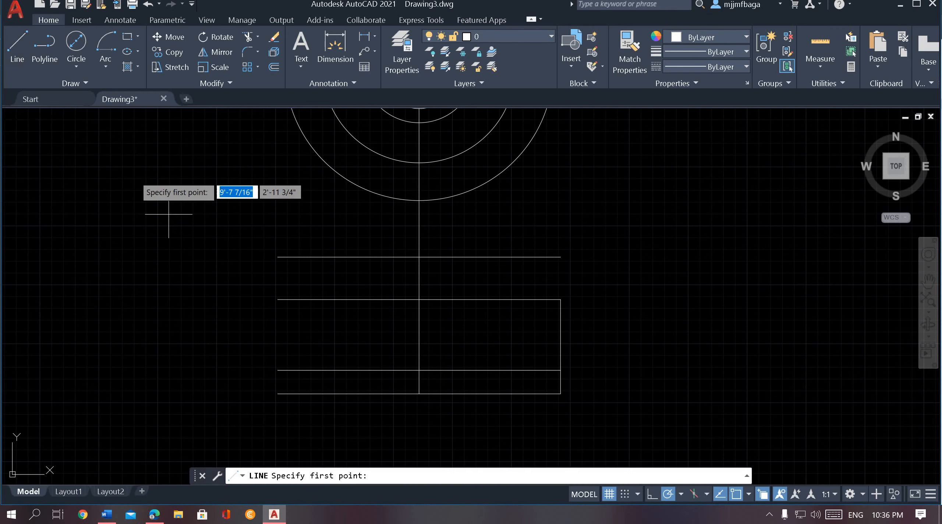
{"action": "left_click", "coordinate": [278, 393]}
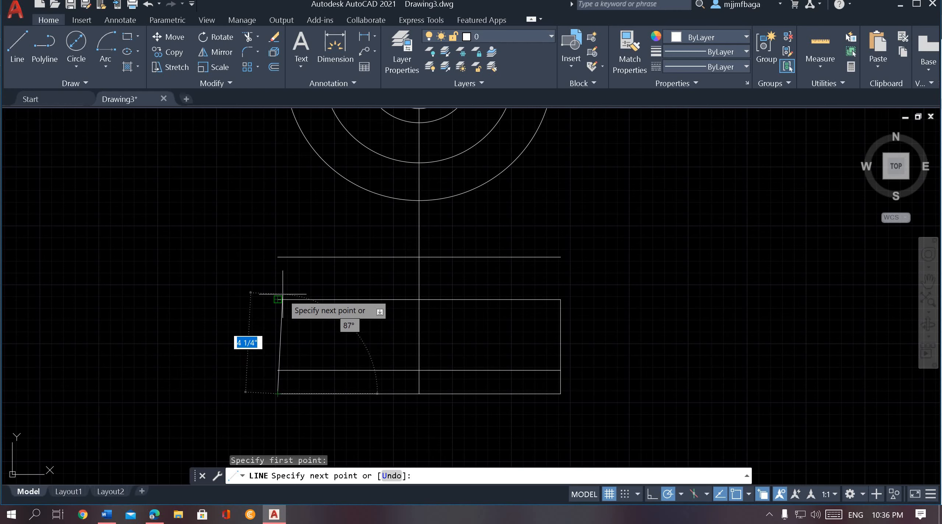
{"action": "type", "text": "4"}
{"action": "key", "text": "Return"}
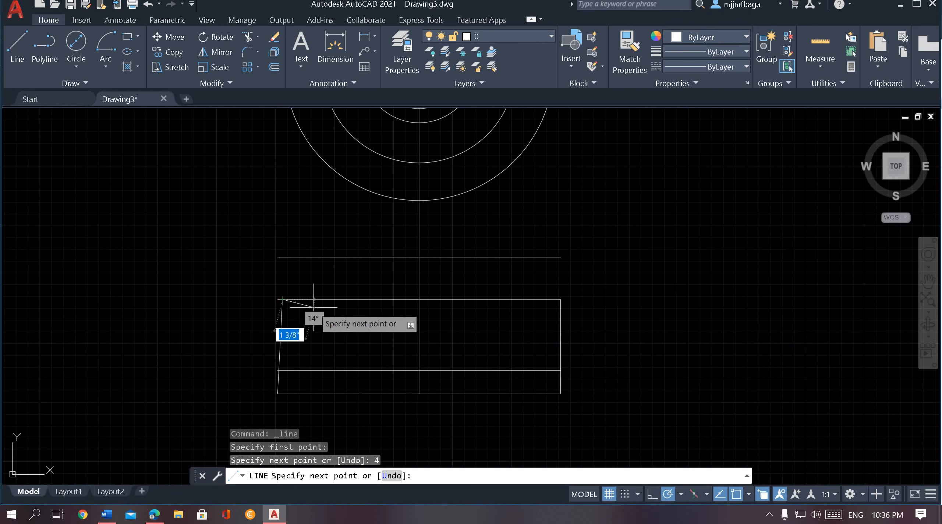
{"action": "key", "text": "ctrl+z"}
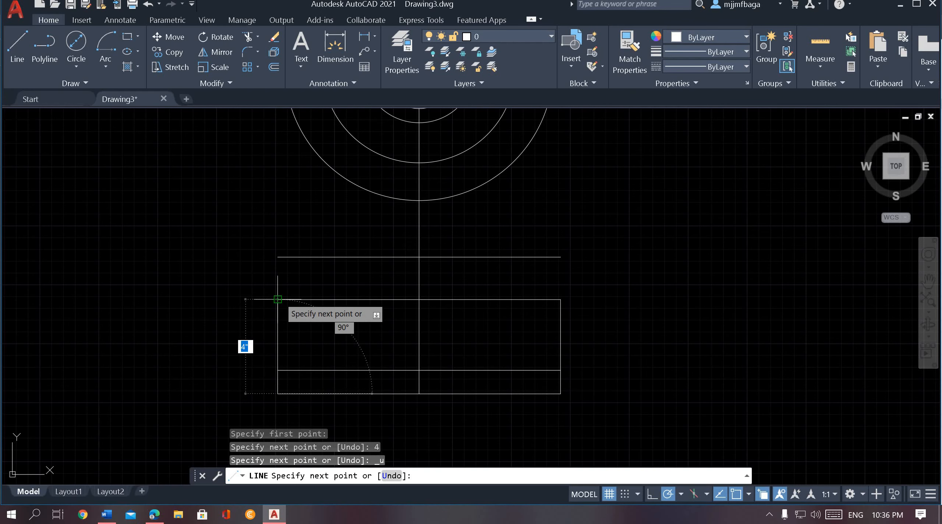
{"action": "key", "text": "Escape"}
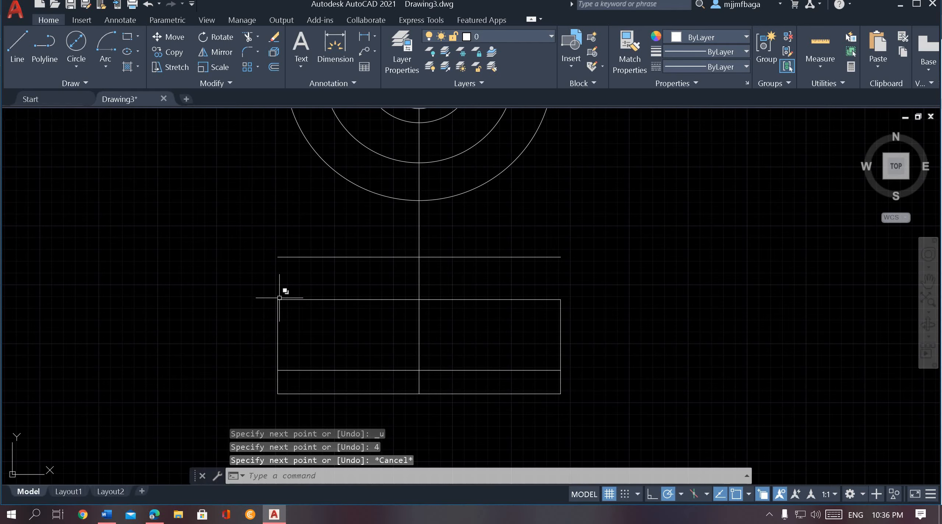
- Check the hole spacing in the PDF and offset both vertical side lines of the base 2 inches inward in AutoCAD
{"action": "key", "text": "alt+Tab"}
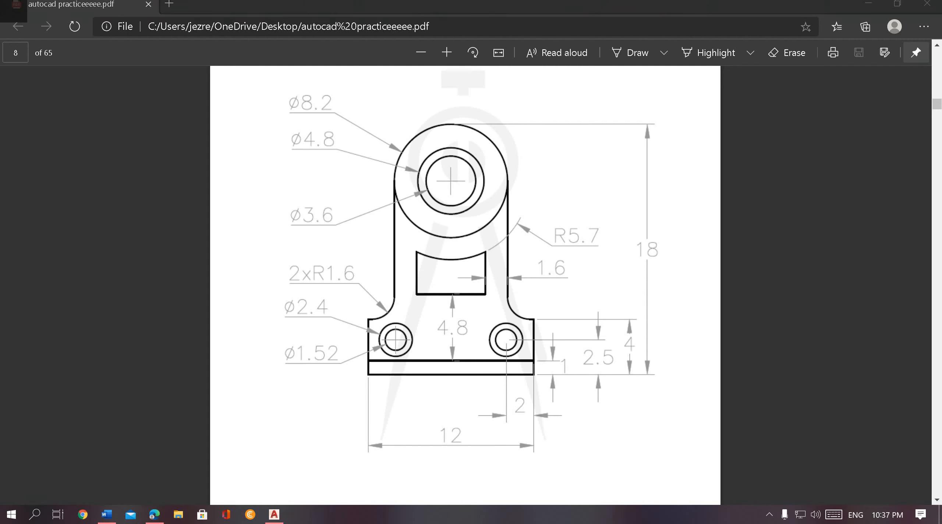
{"action": "key", "text": "alt+Tab"}
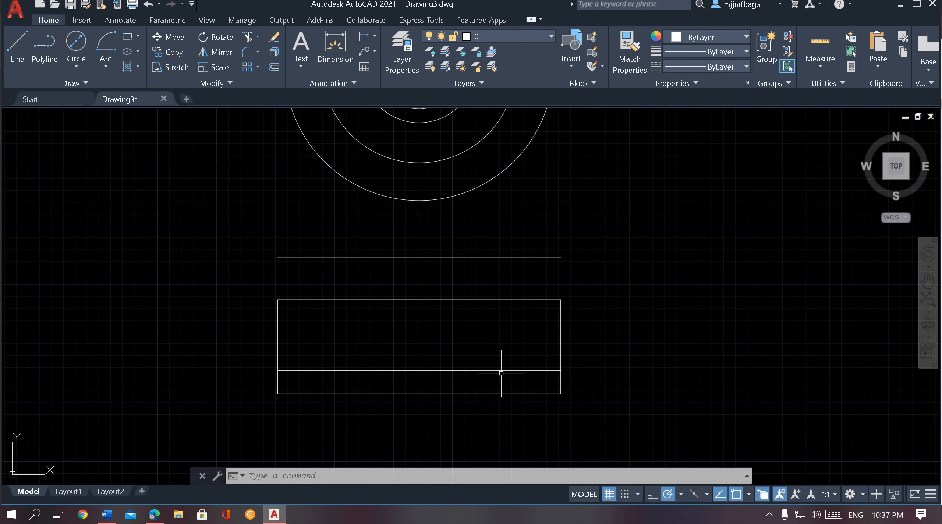
{"action": "left_click", "coordinate": [273, 67]}
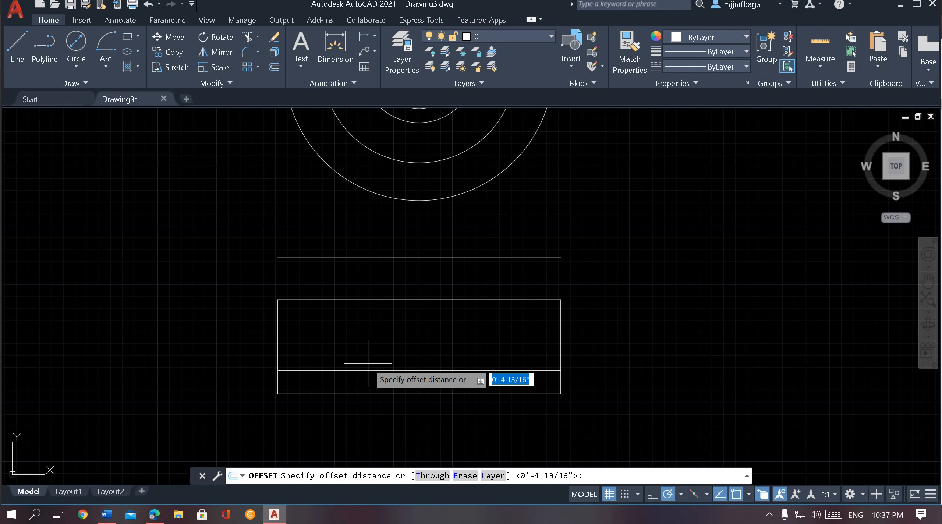
{"action": "type", "text": "2"}
{"action": "key", "text": "Return"}
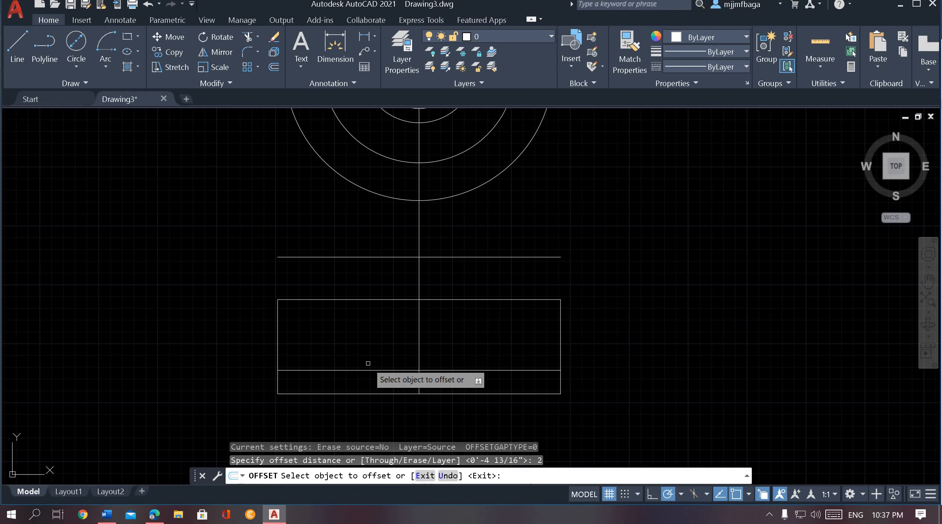
{"action": "left_click", "coordinate": [560, 323]}
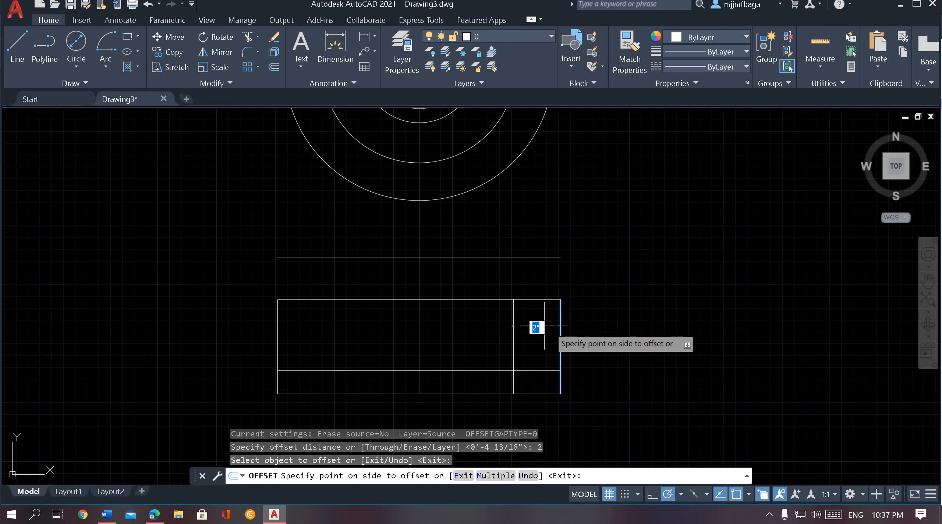
{"action": "left_click", "coordinate": [539, 325]}
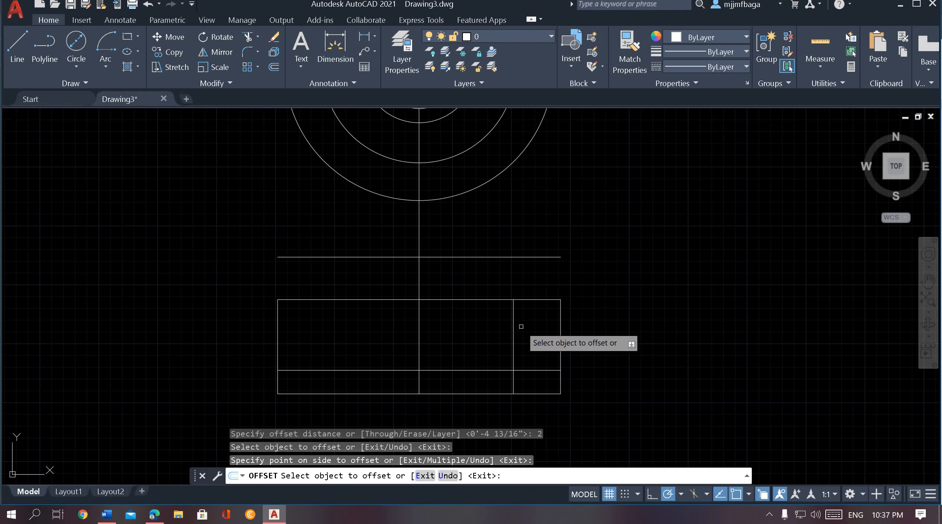
{"action": "left_click", "coordinate": [278, 330]}
{"action": "left_click", "coordinate": [317, 335]}
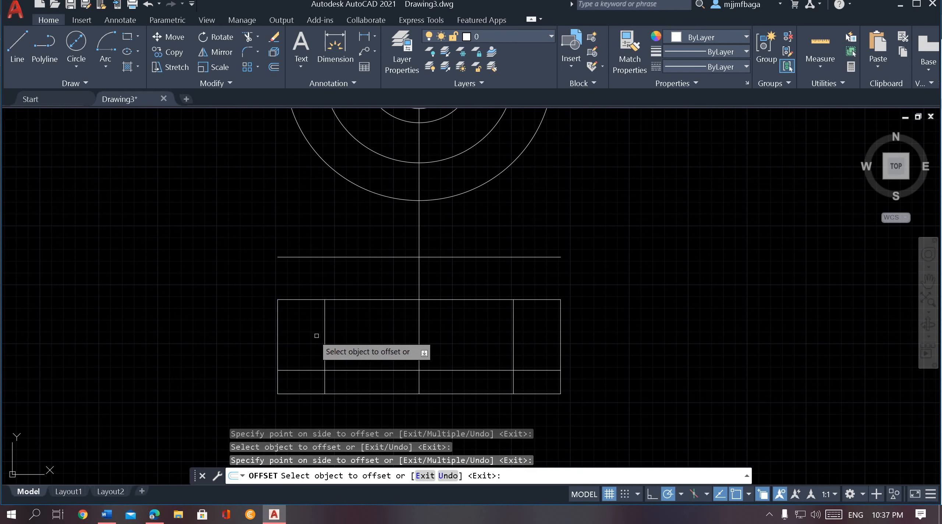
{"action": "key", "text": "Escape"}
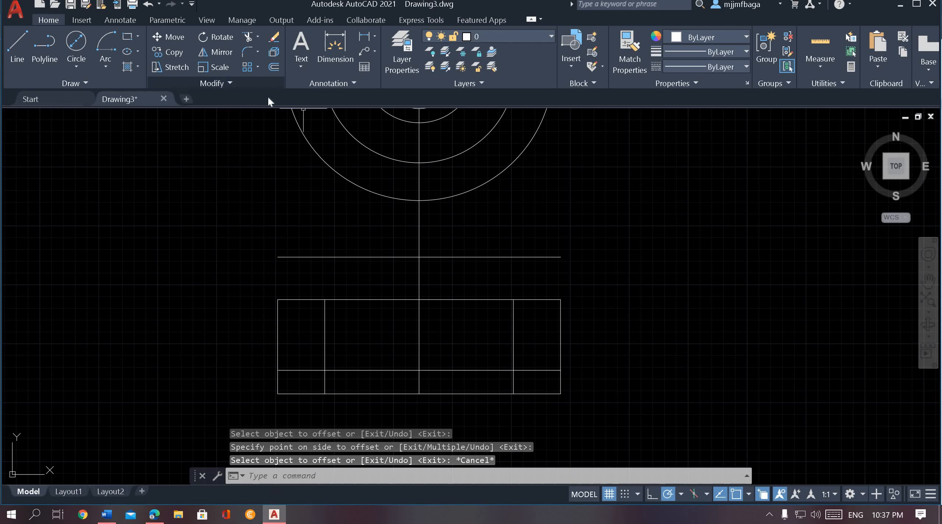
- Offset the lowest base line 2.5 inches upward in AutoCAD, checking the hole height in the PDF
{"action": "type", "text": "o"}
{"action": "key", "text": "Return"}
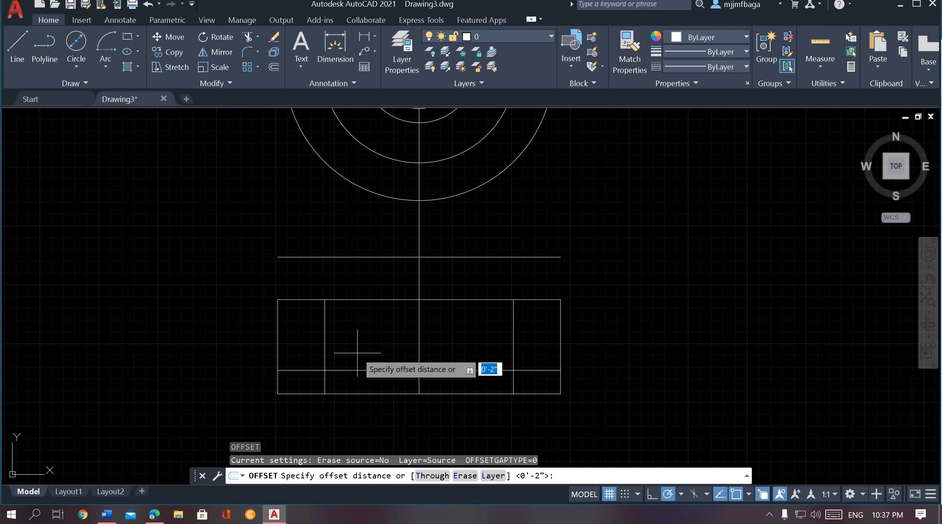
{"action": "type", "text": "2."}
{"action": "key", "text": "alt+Tab"}
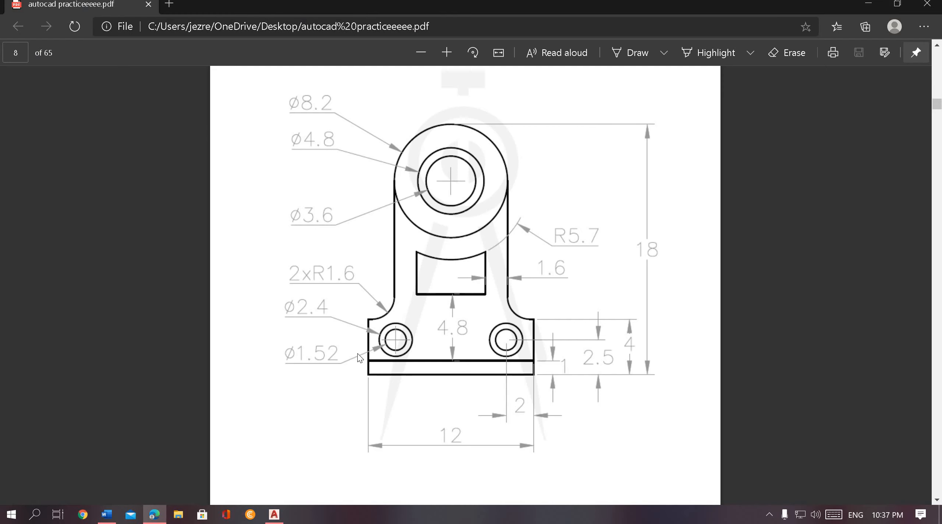
{"action": "key", "text": "alt+Tab"}
{"action": "type", "text": "5"}
{"action": "key", "text": "Return"}
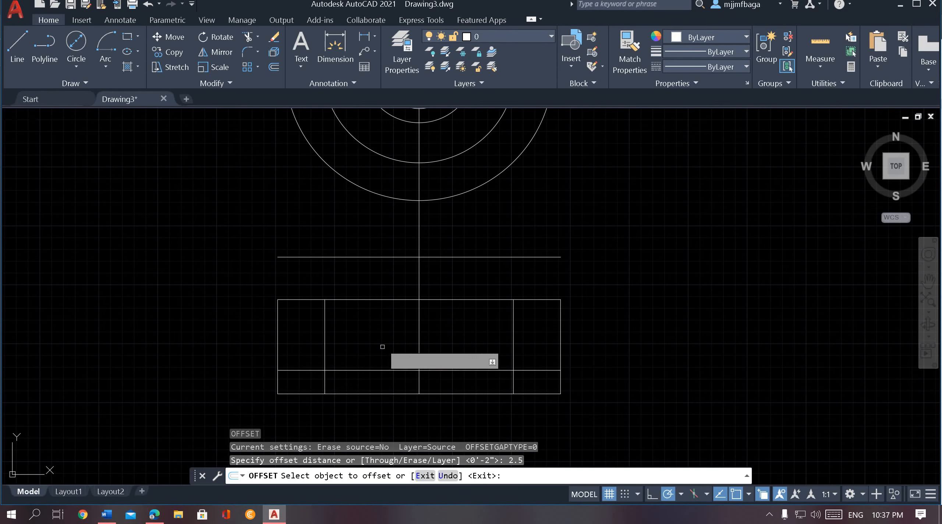
{"action": "left_click", "coordinate": [446, 395]}
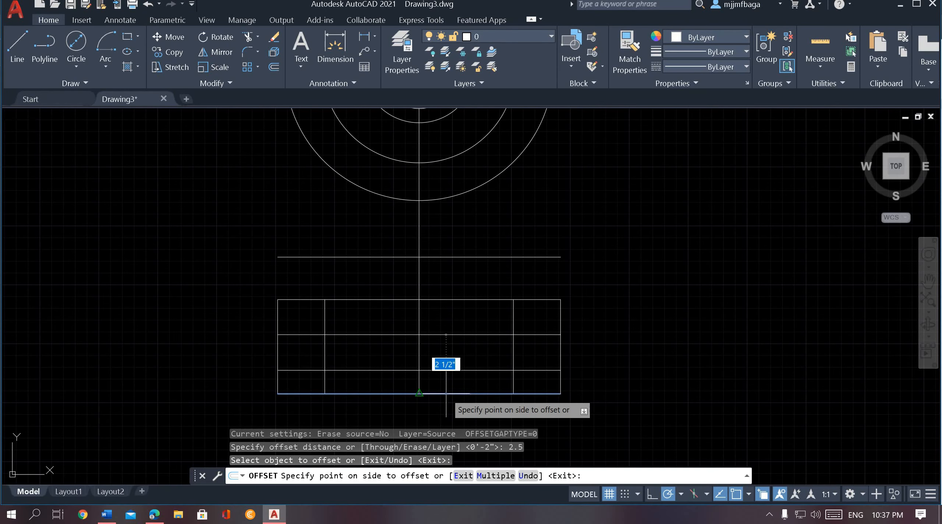
{"action": "left_click", "coordinate": [448, 345]}
{"action": "key", "text": "Escape"}
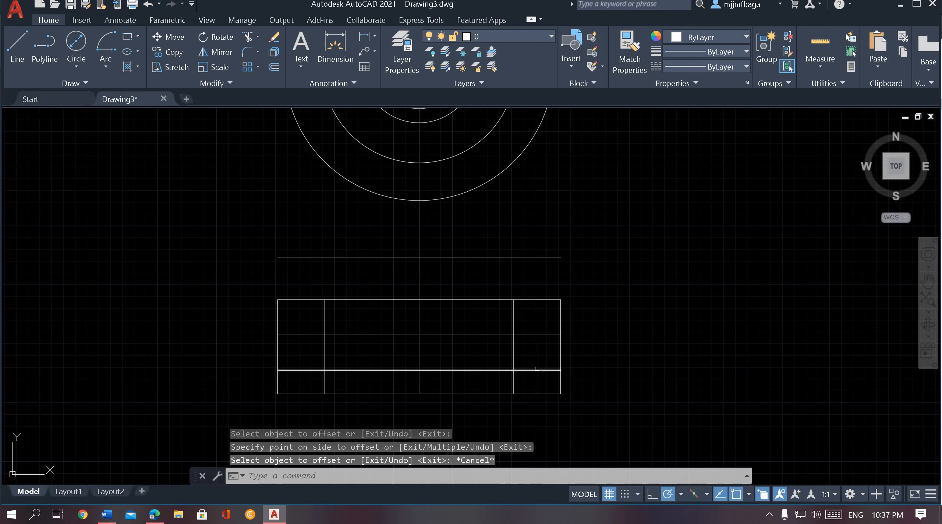
- Check the hole diameters in the PDF and draw a 1.52-inch-diameter circle at the base's left hole centre in AutoCAD
{"action": "scroll", "coordinate": [519, 360], "scroll_direction": "up", "scroll_amount": 2}
{"action": "middle_click_drag", "start_coordinate": [519, 360], "coordinate": [542, 357]}
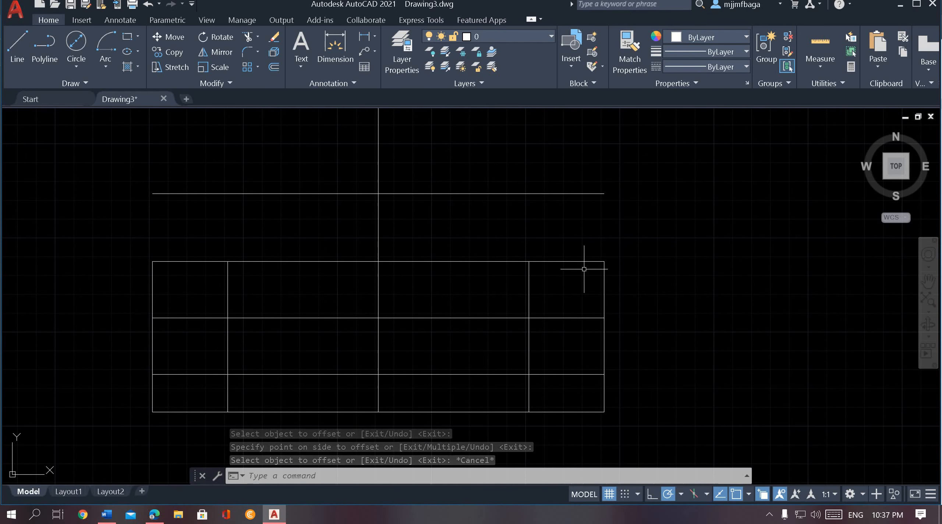
{"action": "key", "text": "alt+Tab"}
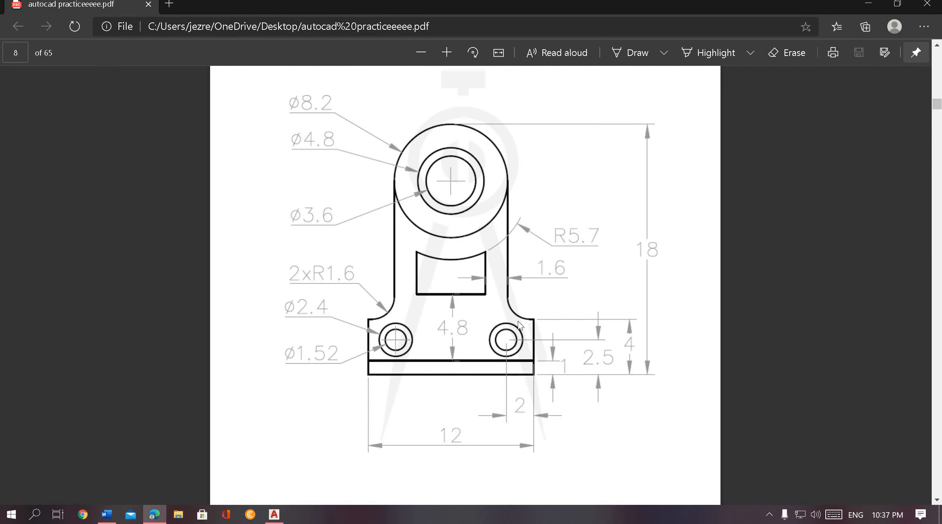
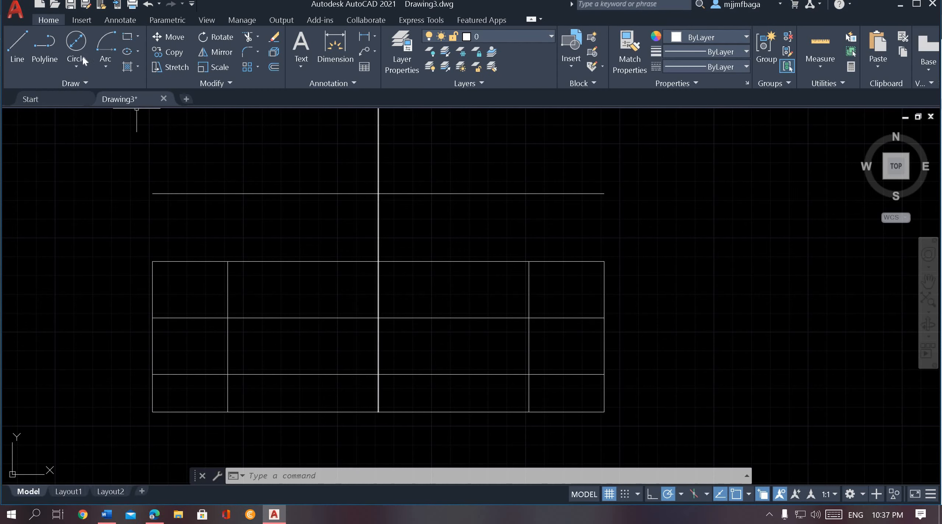
{"action": "left_click", "coordinate": [81, 44]}
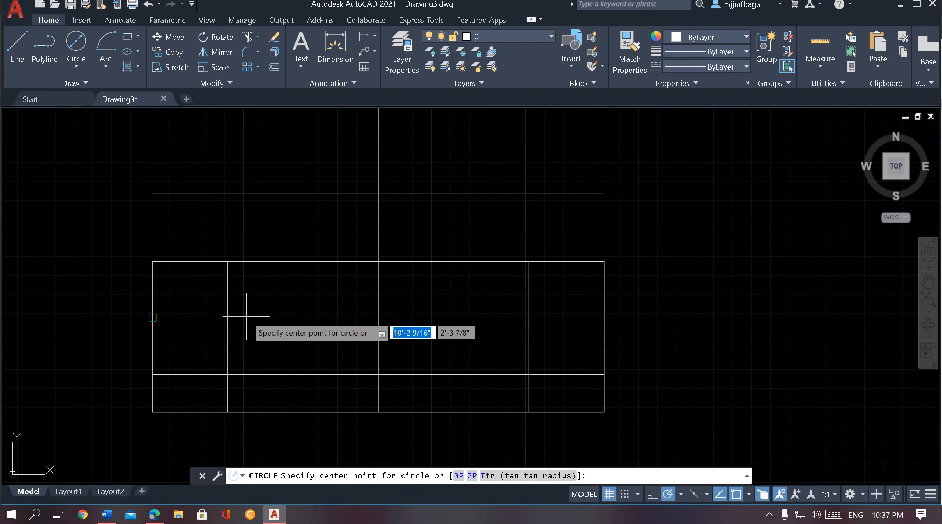
{"action": "left_click", "coordinate": [227, 317]}
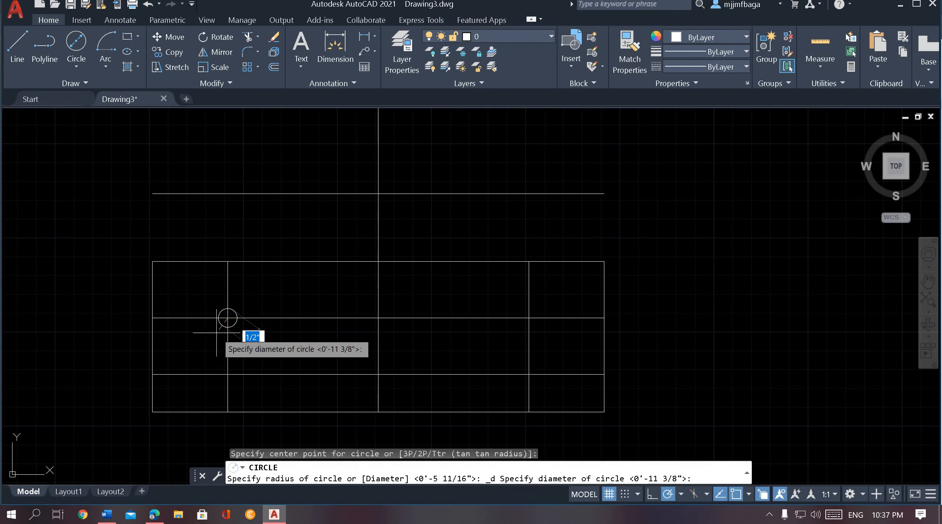
{"action": "key", "text": "alt+Tab"}
{"action": "key", "text": "alt+Tab"}
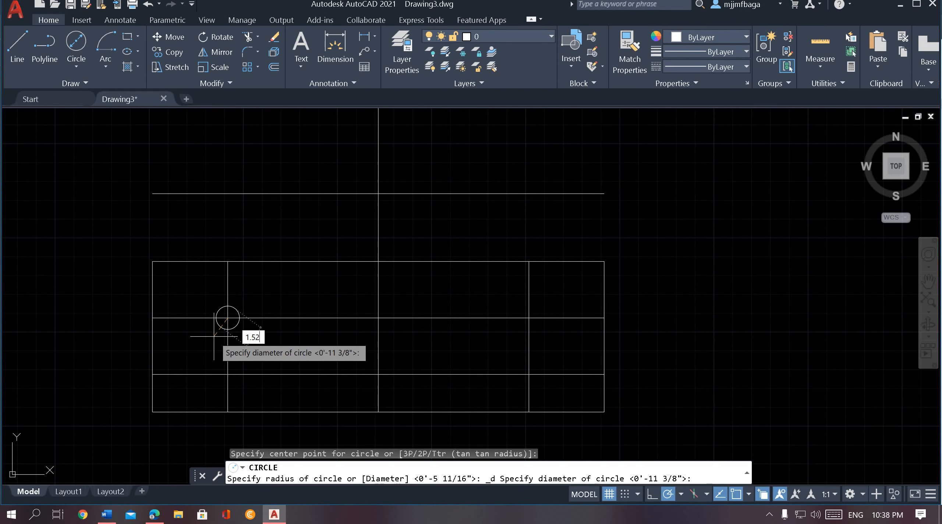
{"action": "key", "text": "Return"}
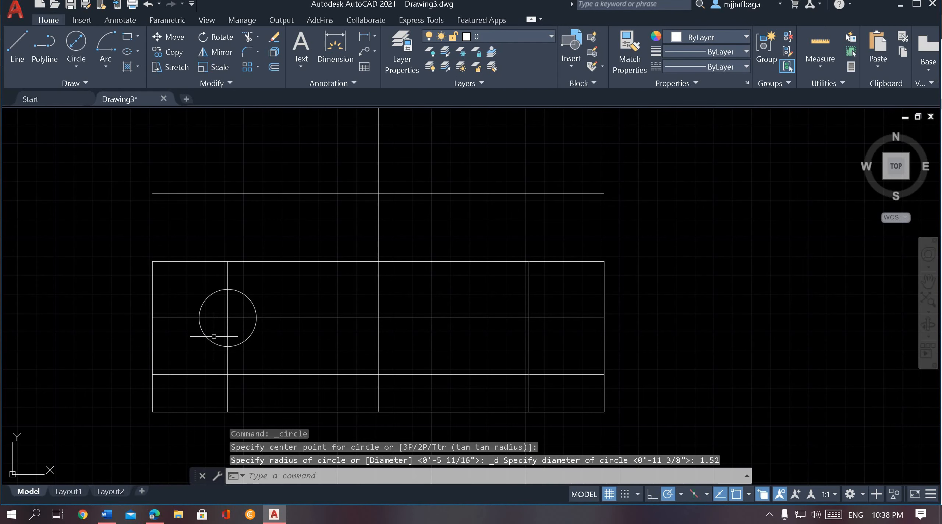
- Draw a concentric circle of 2.4 inches diameter around the base's left hole
{"action": "key", "text": "Return"}
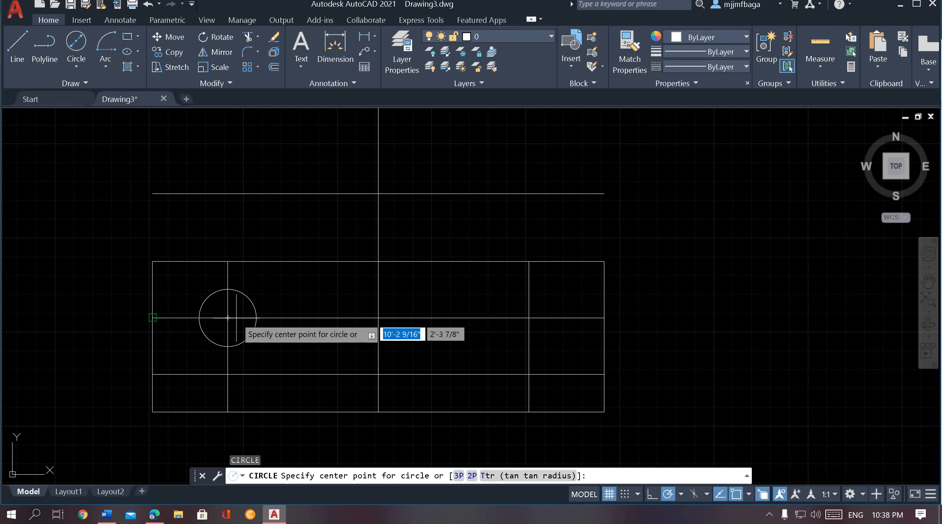
{"action": "left_click", "coordinate": [225, 321]}
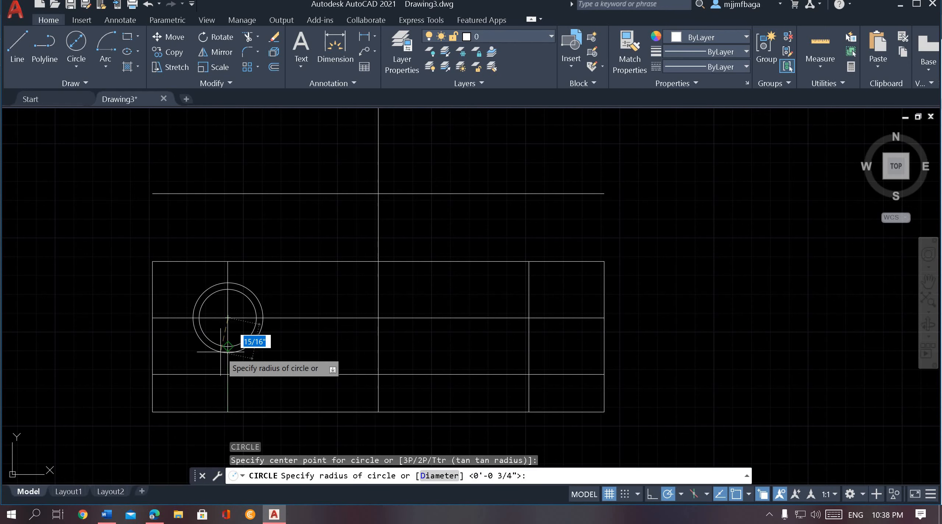
{"action": "type", "text": "d"}
{"action": "key", "text": "Return"}
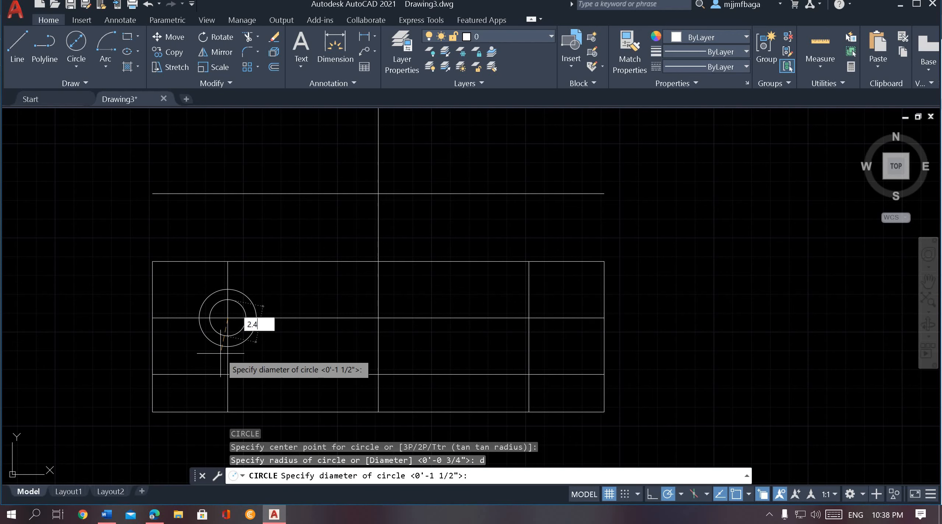
{"action": "key", "text": "Return"}
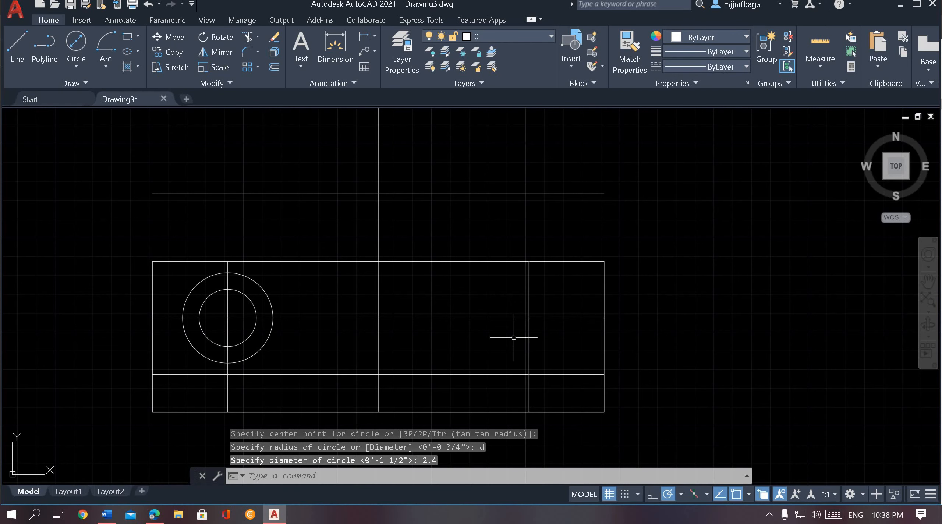
- Draw a circle of 1.52 inches diameter where the guide lines cross at the base's right hole centre
{"action": "key", "text": "Return"}
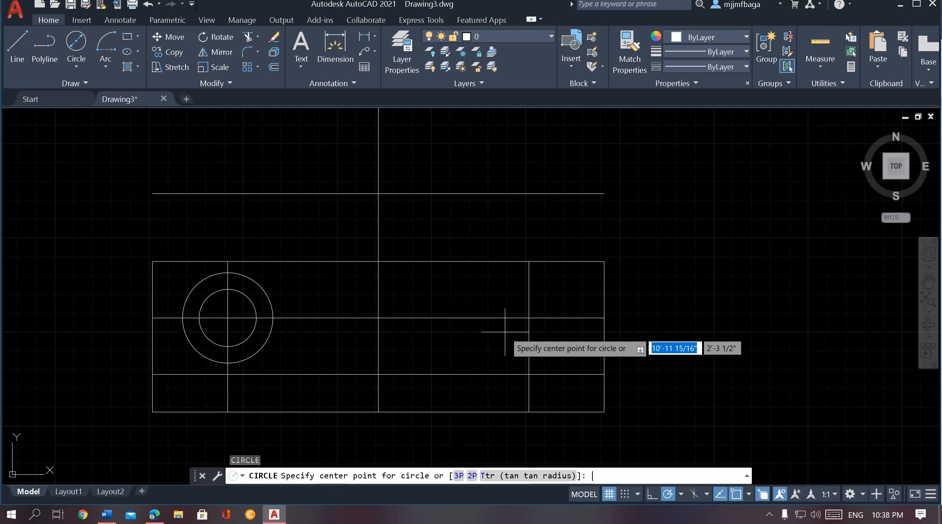
{"action": "left_click", "coordinate": [529, 318]}
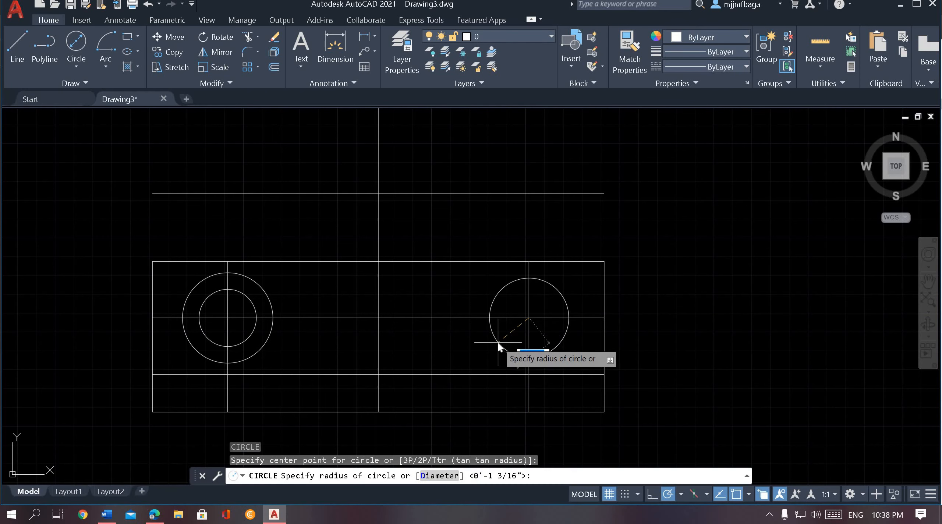
{"action": "type", "text": "d"}
{"action": "key", "text": "Return"}
{"action": "type", "text": "1.52"}
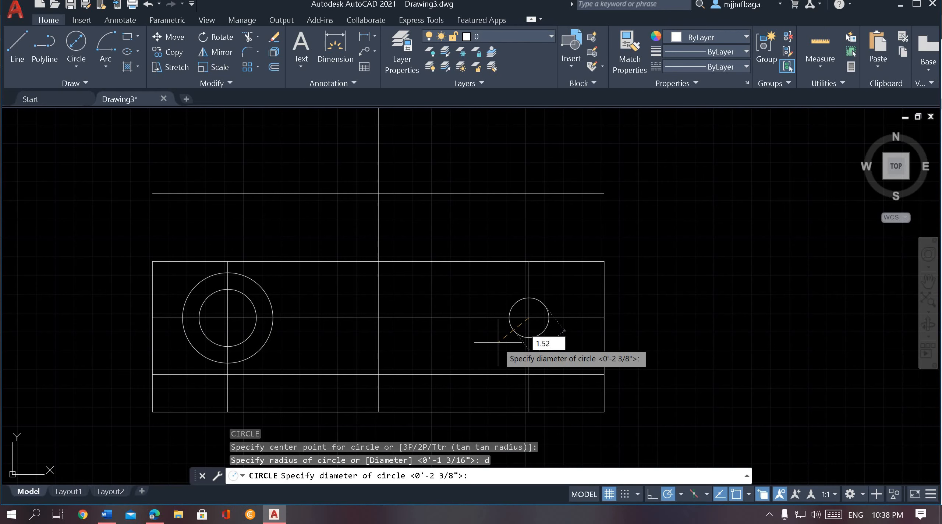
{"action": "key", "text": "Return"}
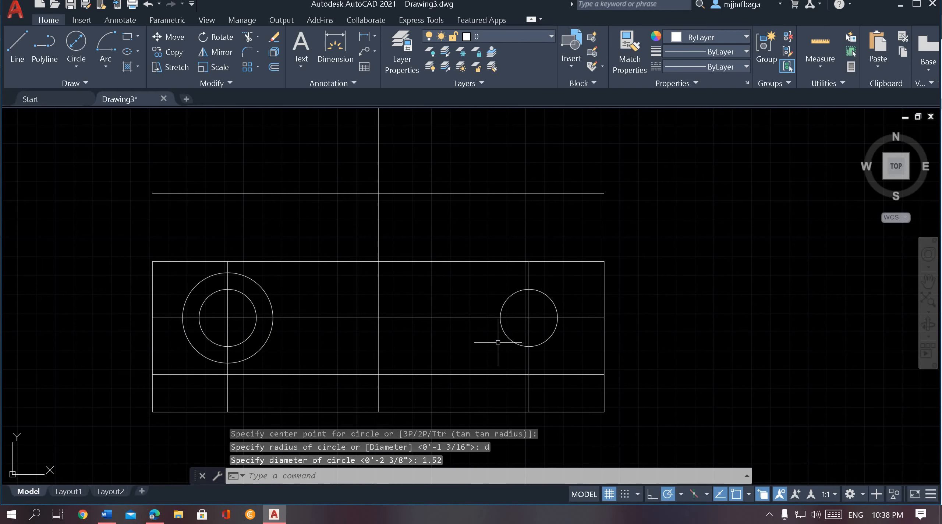
- Draw a concentric circle of 2.4 inches diameter around the base's right hole
{"action": "key", "text": "Return"}
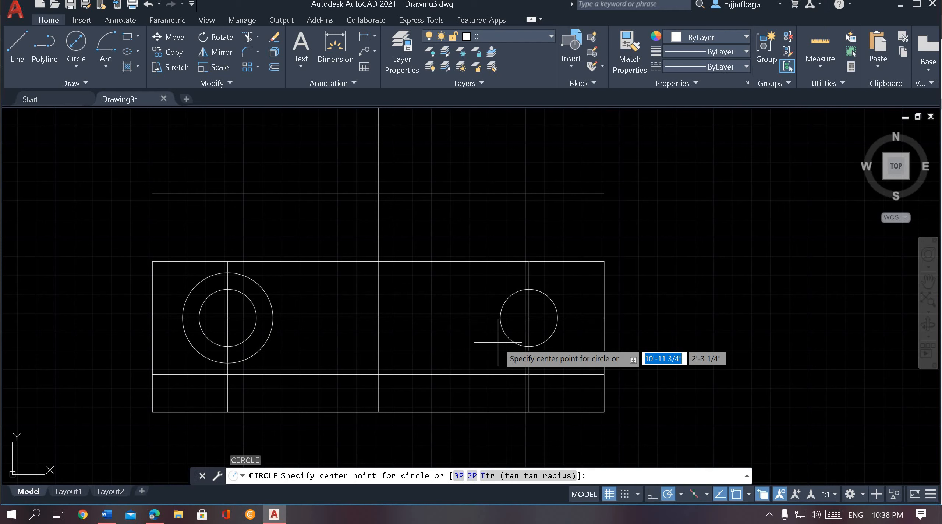
{"action": "left_click", "coordinate": [530, 316]}
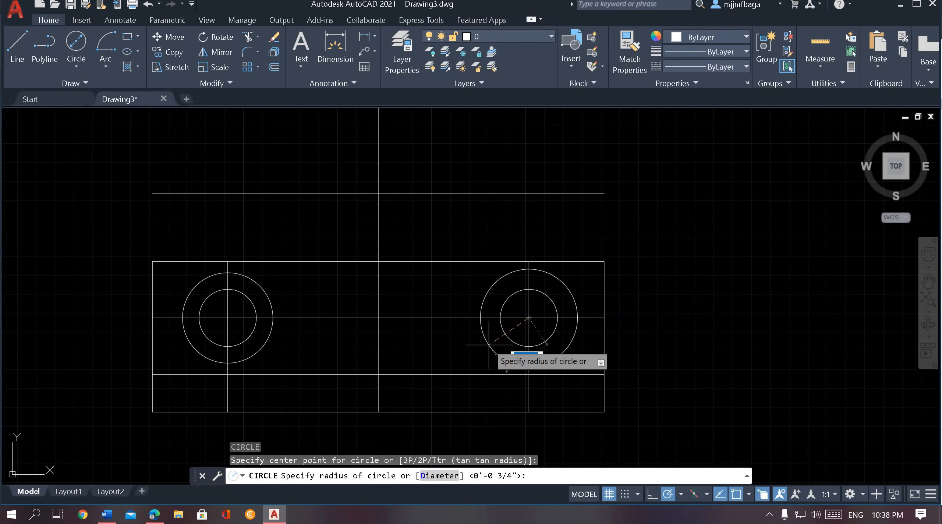
{"action": "type", "text": "d"}
{"action": "key", "text": "Return"}
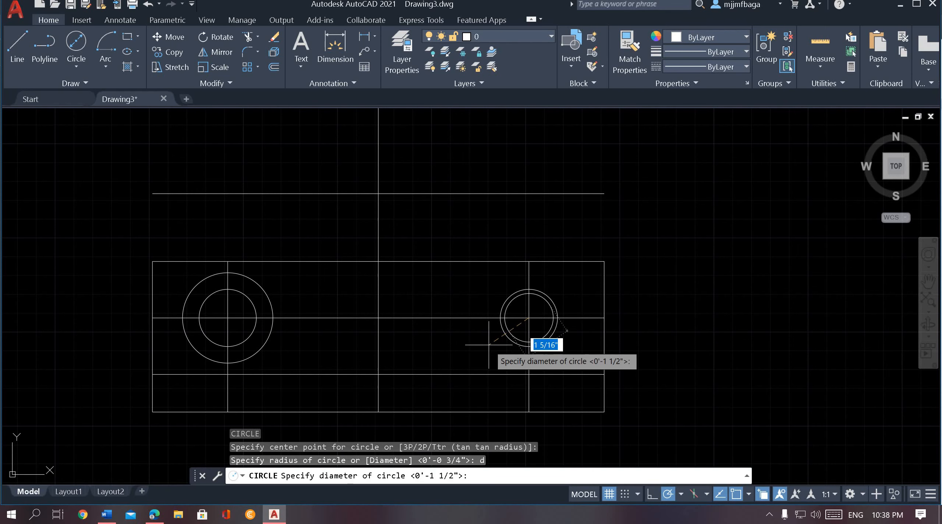
{"action": "type", "text": "2.4"}
{"action": "key", "text": "Return"}
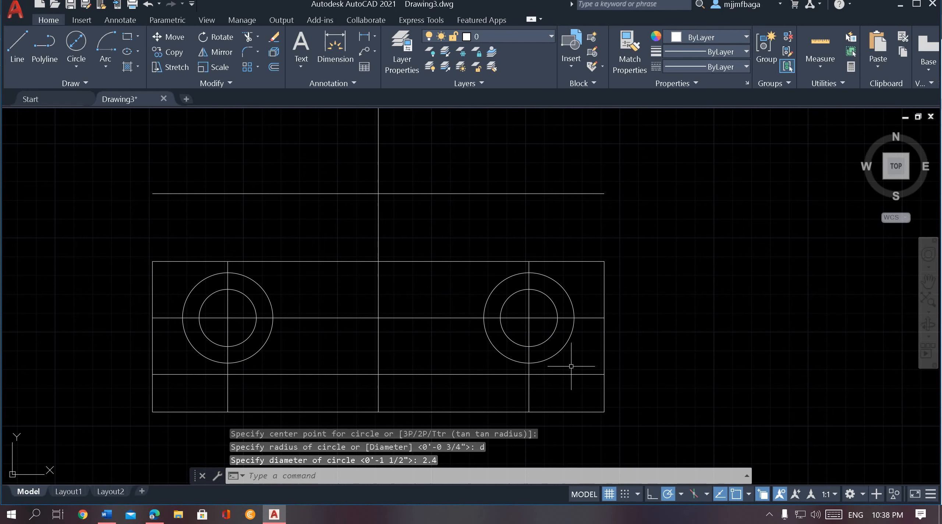
{"action": "key", "text": "Escape"}
{"action": "middle_click_drag", "start_coordinate": [424, 345], "coordinate": [449, 345]}
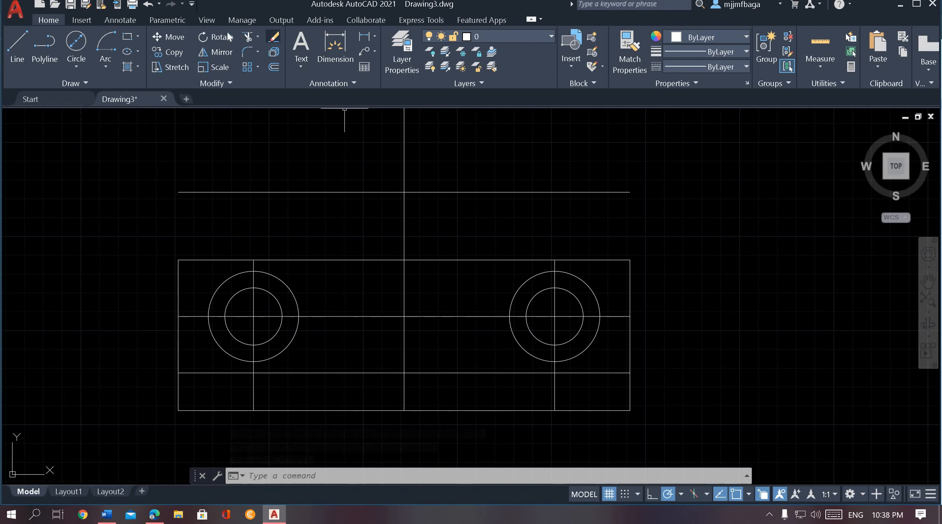
- Trim the holes' horizontal guide line from the base's left side to the vertical centreline, undoing the first trims inside the left hole
{"action": "left_click", "coordinate": [247, 38]}
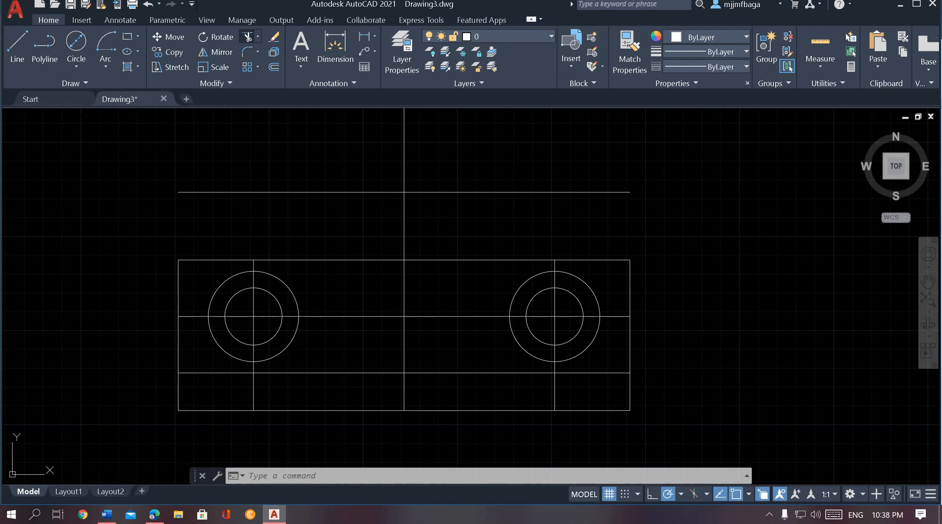
{"action": "left_click", "coordinate": [267, 316]}
{"action": "left_click", "coordinate": [242, 317]}
{"action": "left_click", "coordinate": [253, 307]}
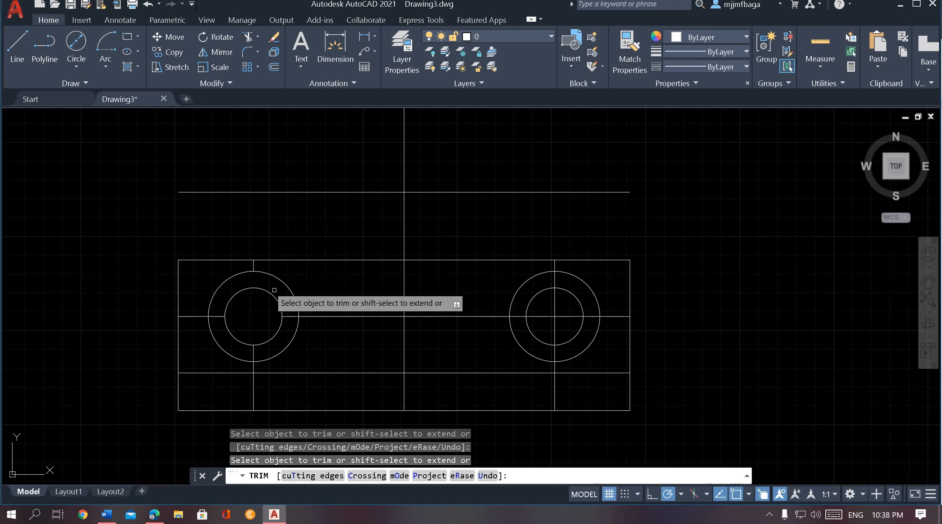
{"action": "key", "text": "ctrl+z"}
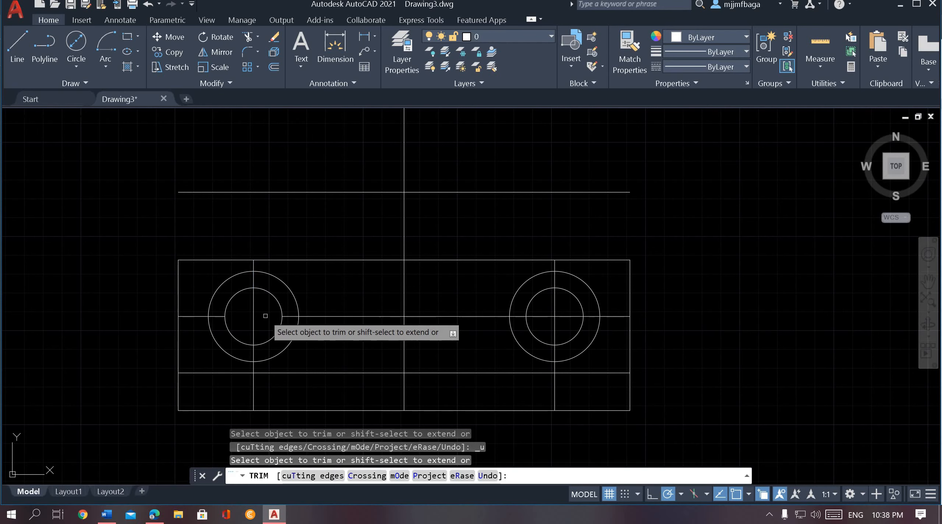
{"action": "left_click", "coordinate": [217, 316]}
{"action": "left_click", "coordinate": [195, 316]}
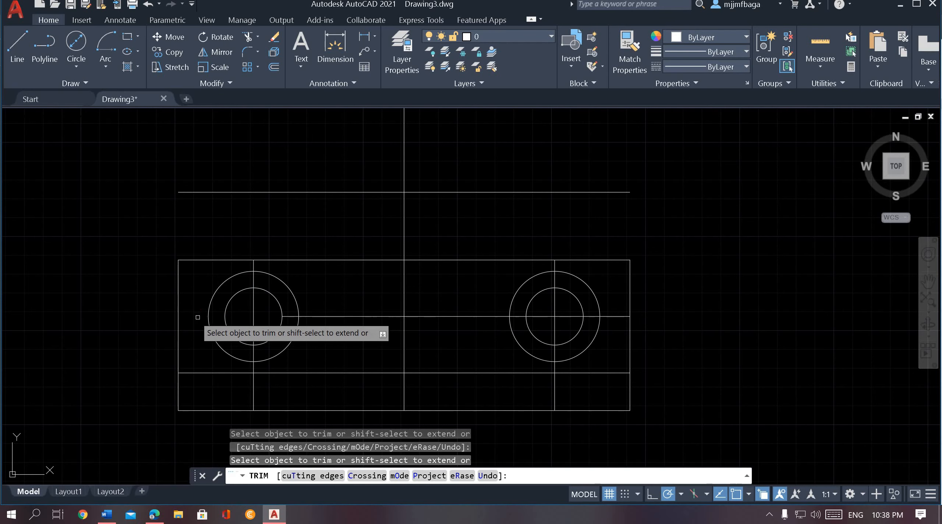
{"action": "left_click", "coordinate": [293, 317]}
{"action": "left_click", "coordinate": [320, 318]}
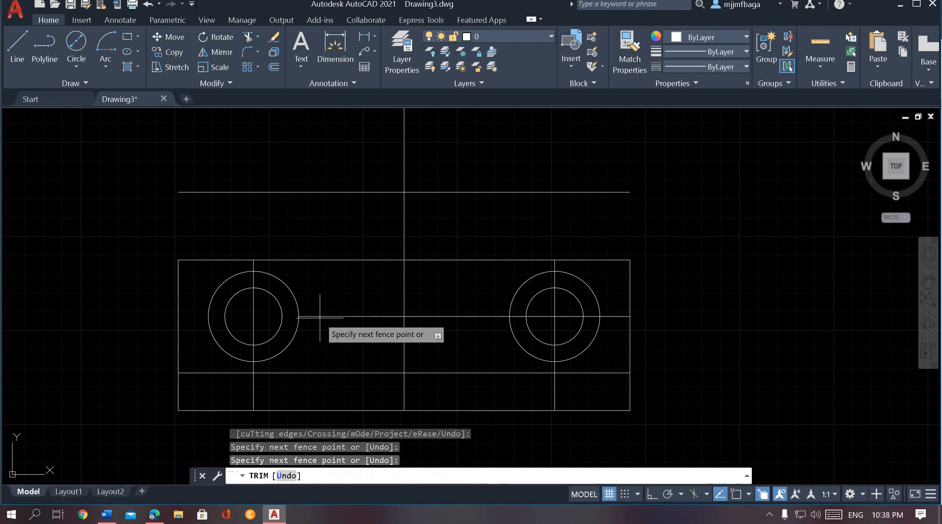
{"action": "key", "text": "Return"}
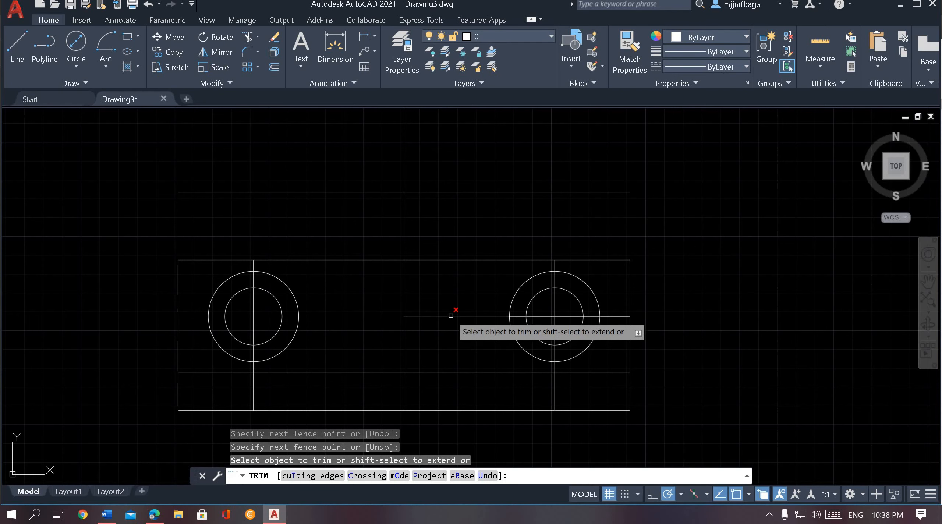
- Trim away the rest of the holes' horizontal guide line, from the vertical centreline through the right hole to the base's right side
{"action": "left_click", "coordinate": [451, 315]}
{"action": "left_click", "coordinate": [514, 316]}
{"action": "left_click", "coordinate": [530, 316]}
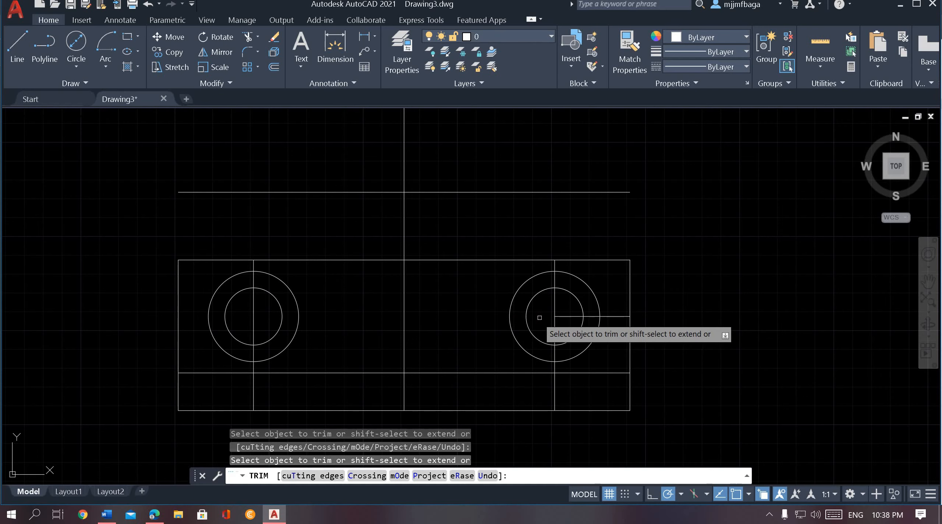
{"action": "left_click", "coordinate": [566, 316]}
{"action": "left_click", "coordinate": [593, 317]}
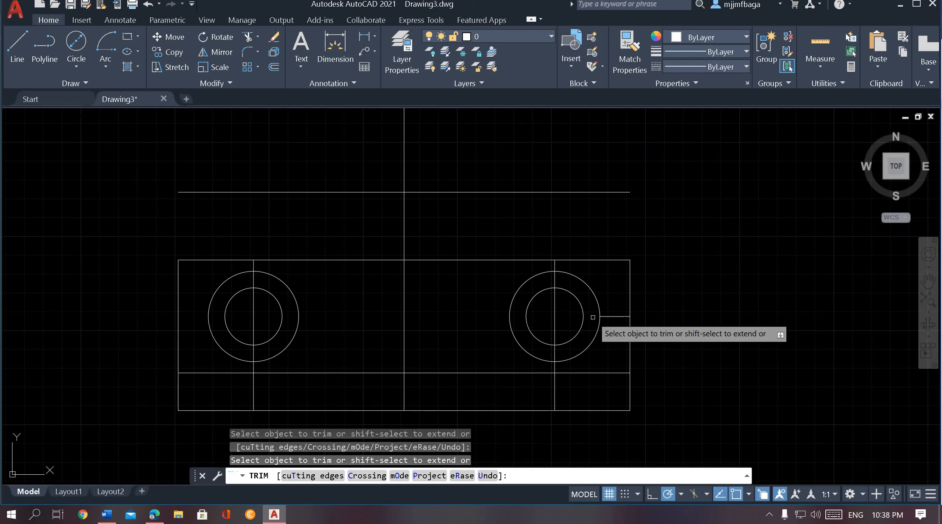
{"action": "left_click", "coordinate": [613, 316]}
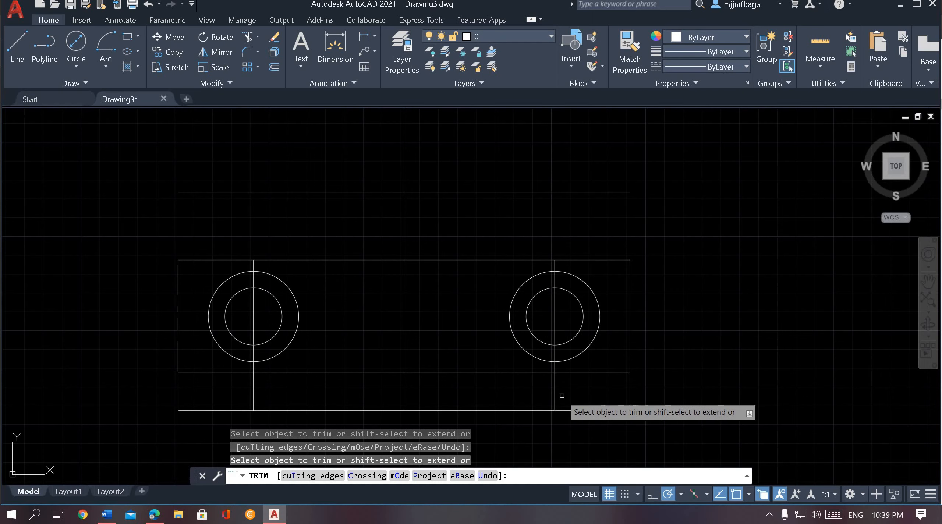
- Trim the part of the vertical centreline between the two lowest horizontal lines of the base
{"action": "left_click", "coordinate": [404, 389]}
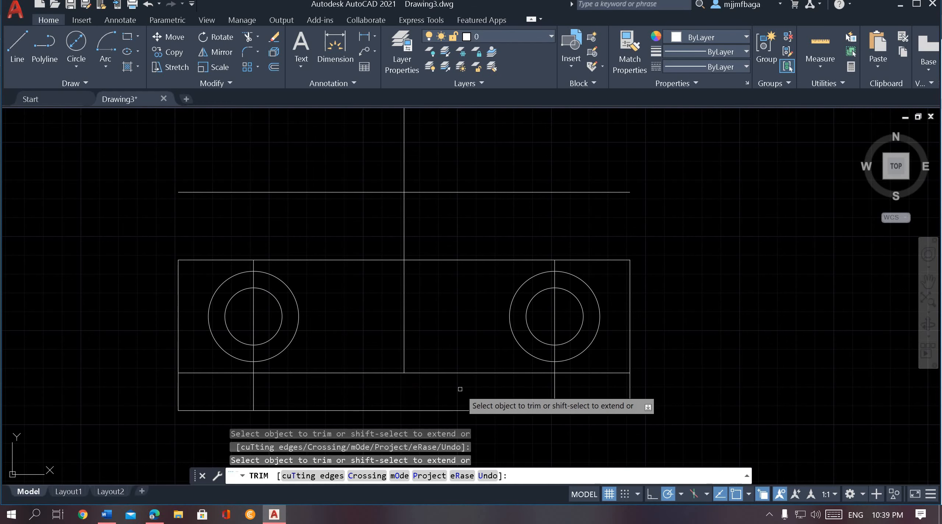
{"action": "key", "text": "Escape"}
{"action": "scroll", "coordinate": [435, 341], "scroll_direction": "down", "scroll_amount": 2}
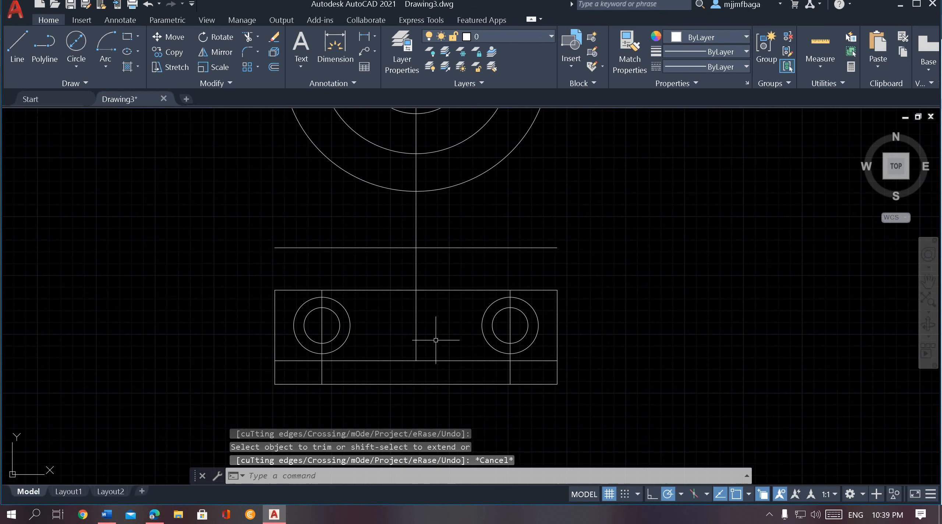
- Following the practice PDF, draw a vertical line from the 8.2-diameter circle's right quadrant down to the horizontal line above the base
{"action": "key", "text": "alt+Tab"}
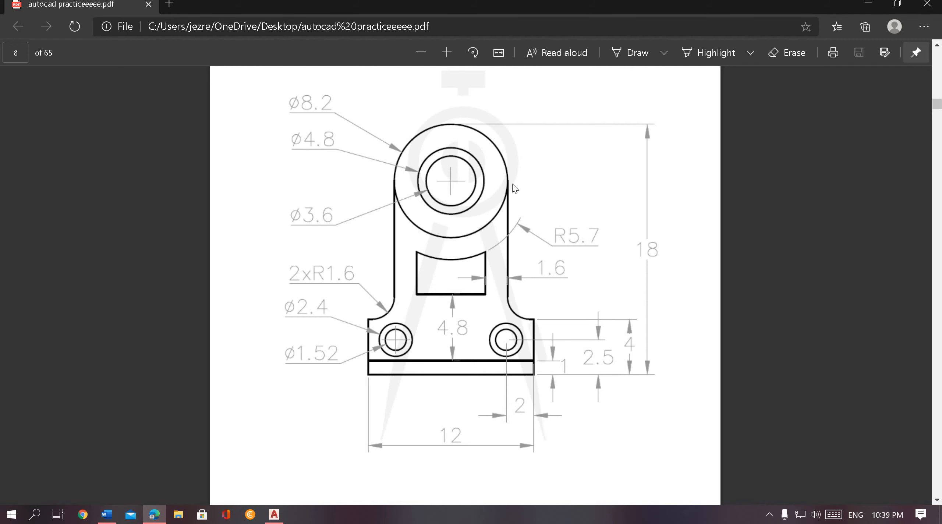
{"action": "key", "text": "alt+Tab"}
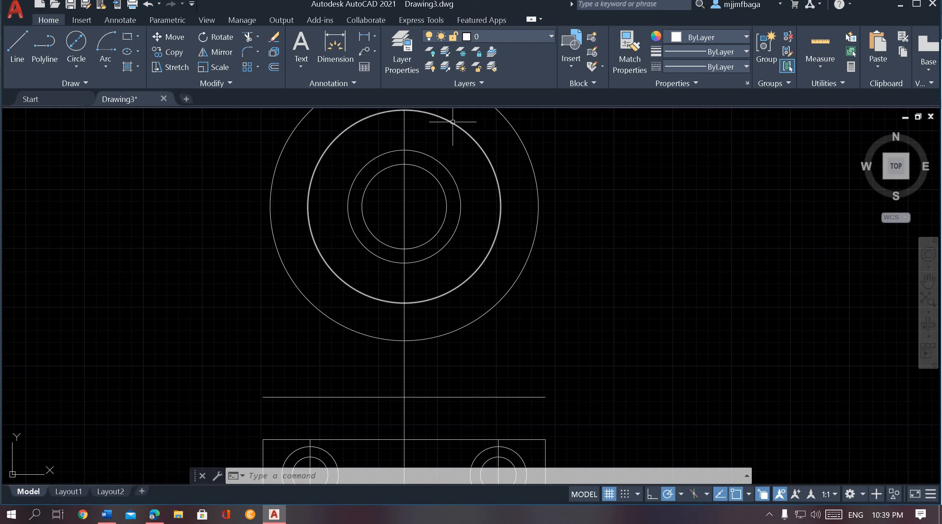
{"action": "left_click", "coordinate": [441, 119]}
{"action": "key", "text": "Escape"}
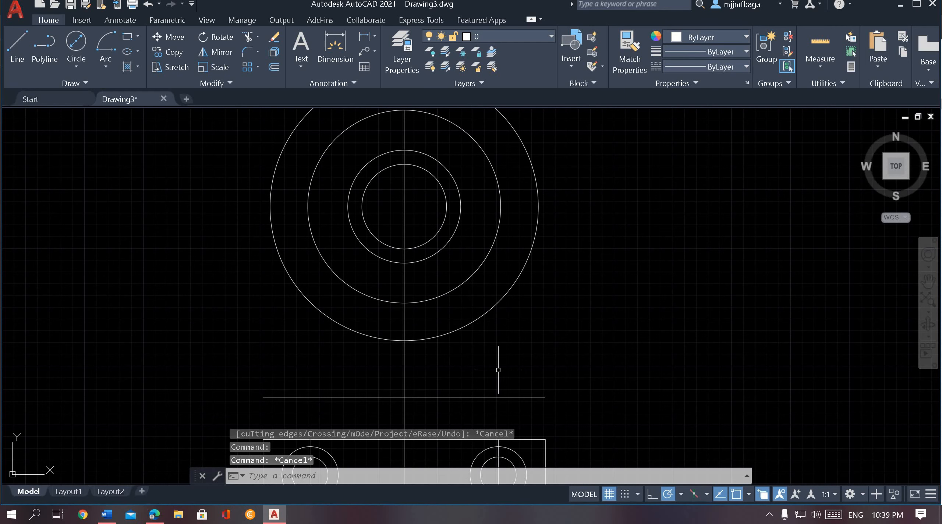
{"action": "left_click", "coordinate": [19, 49]}
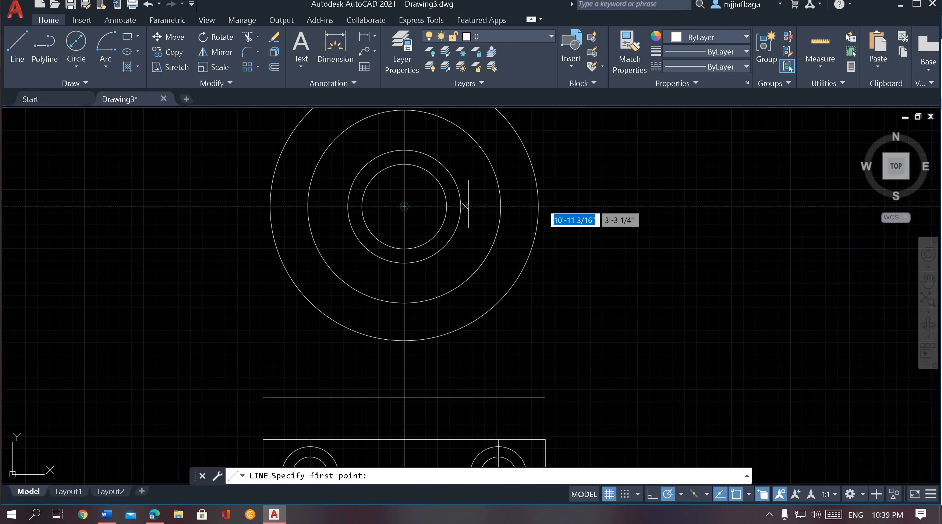
{"action": "left_click", "coordinate": [500, 206]}
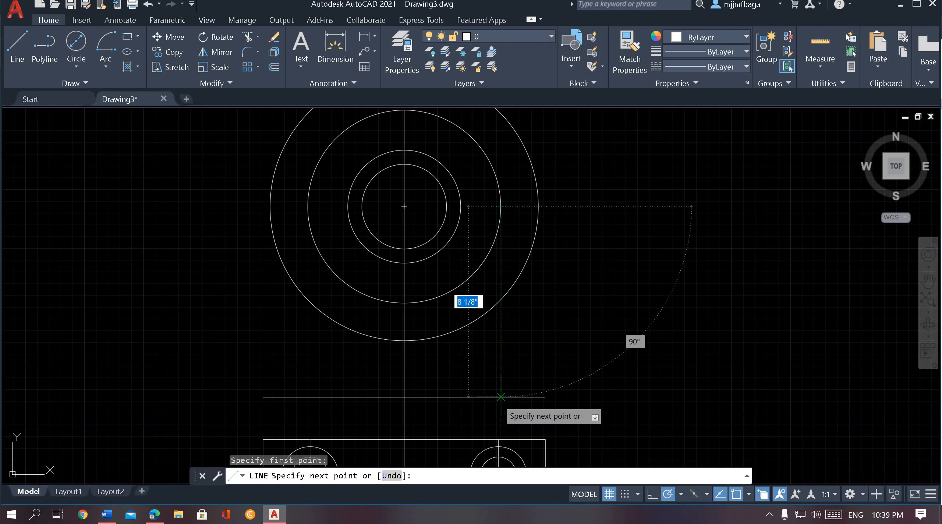
{"action": "left_click", "coordinate": [500, 396]}
{"action": "key", "text": "Escape"}
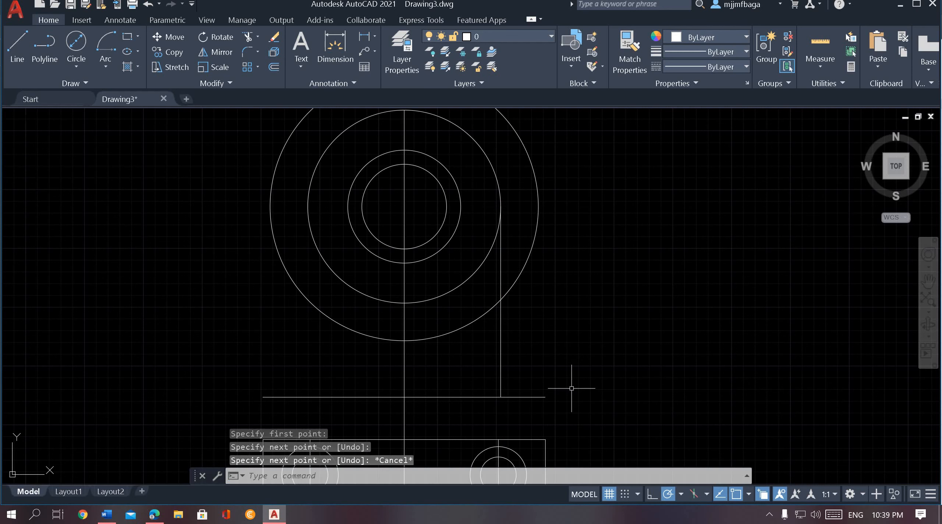
- Draw a vertical line from the 8.2-diameter circle's left quadrant down to the horizontal line above the base
{"action": "left_click", "coordinate": [21, 47]}
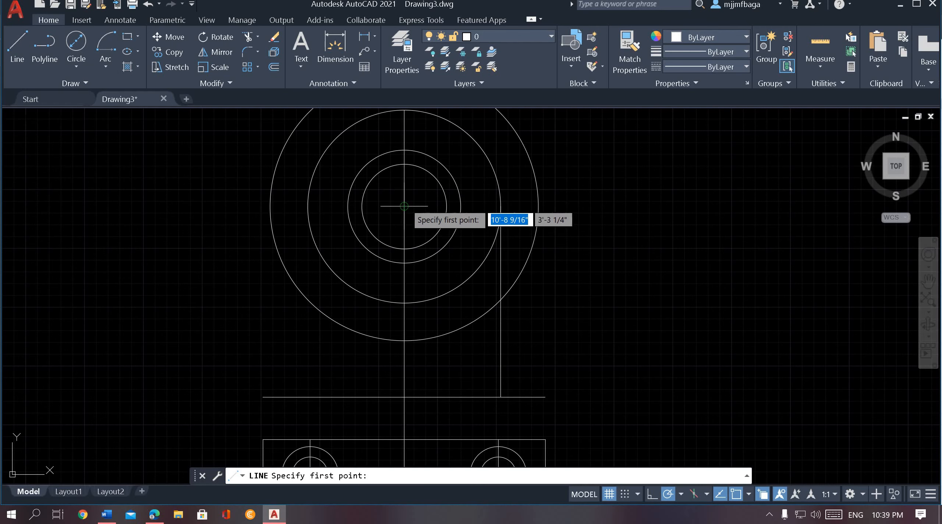
{"action": "left_click", "coordinate": [308, 206]}
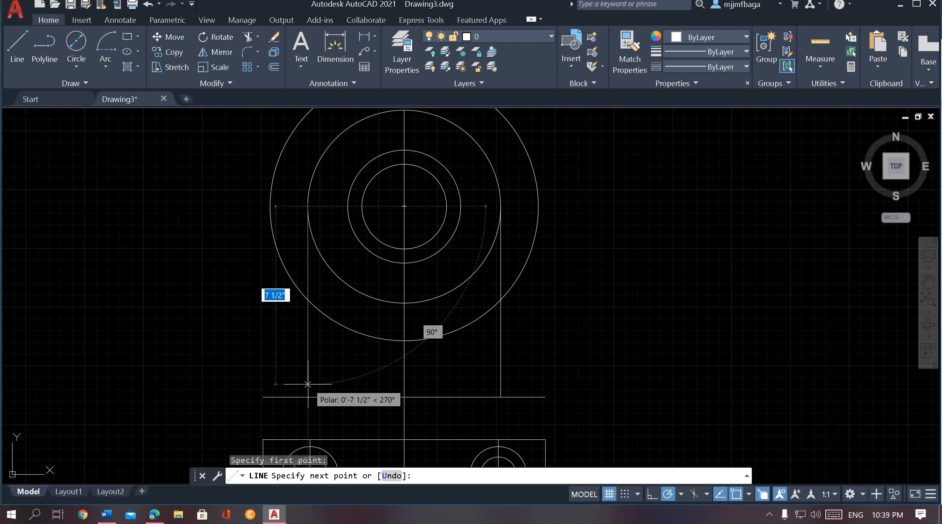
{"action": "left_click", "coordinate": [307, 397]}
{"action": "key", "text": "Escape"}
- Trim the outermost circle outside the two upright side lines, keeping only its lower arc between them
{"action": "middle_click_drag", "start_coordinate": [372, 377], "coordinate": [367, 347]}
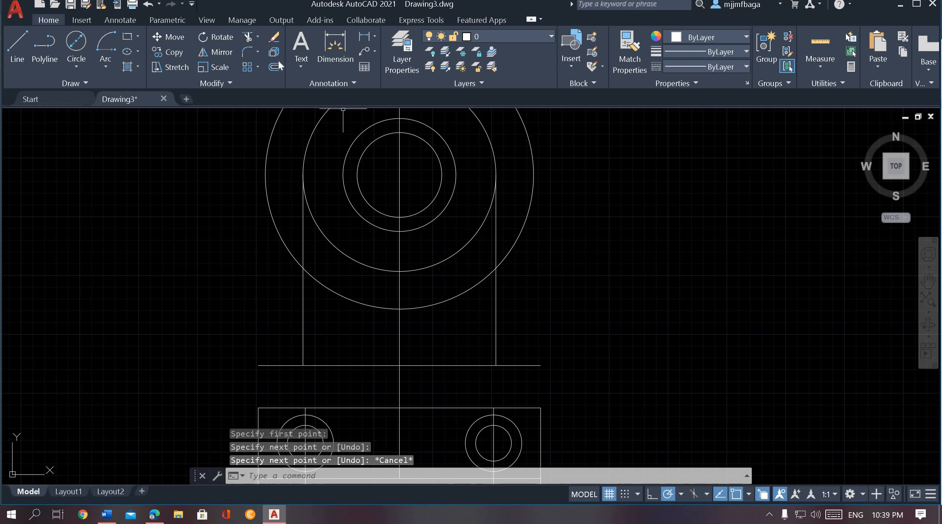
{"action": "left_click", "coordinate": [246, 39]}
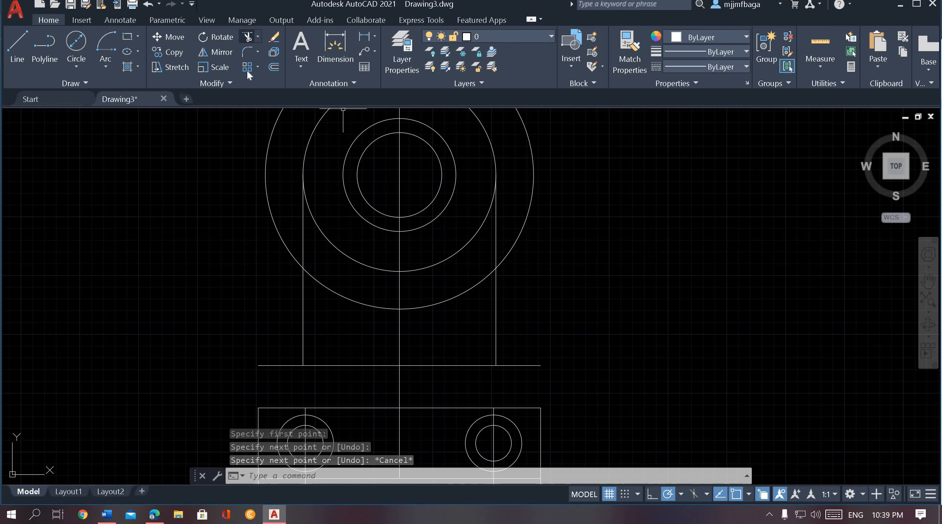
{"action": "left_click", "coordinate": [268, 142]}
{"action": "key", "text": "Escape"}
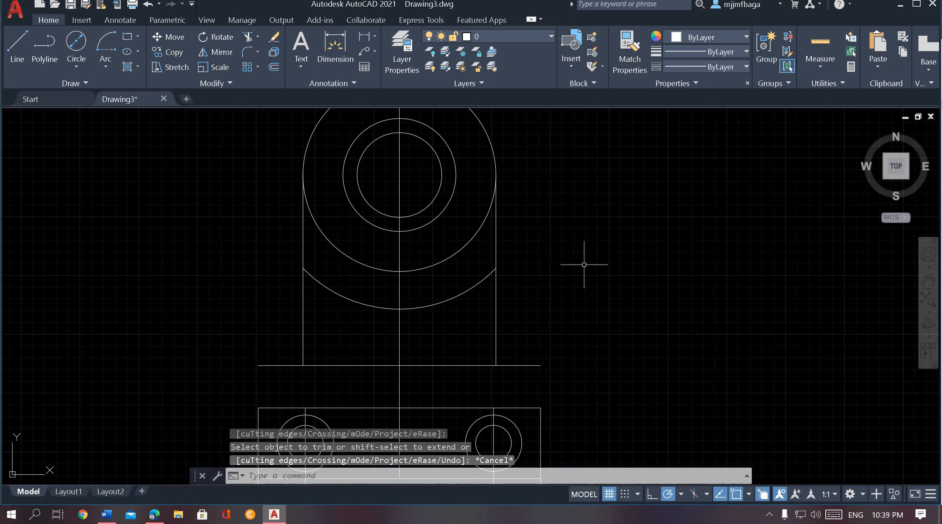
- Check the side spacing in the practice PDF and offset both upright side lines inward by 1.6 inches
{"action": "middle_click_drag", "start_coordinate": [584, 264], "coordinate": [609, 229]}
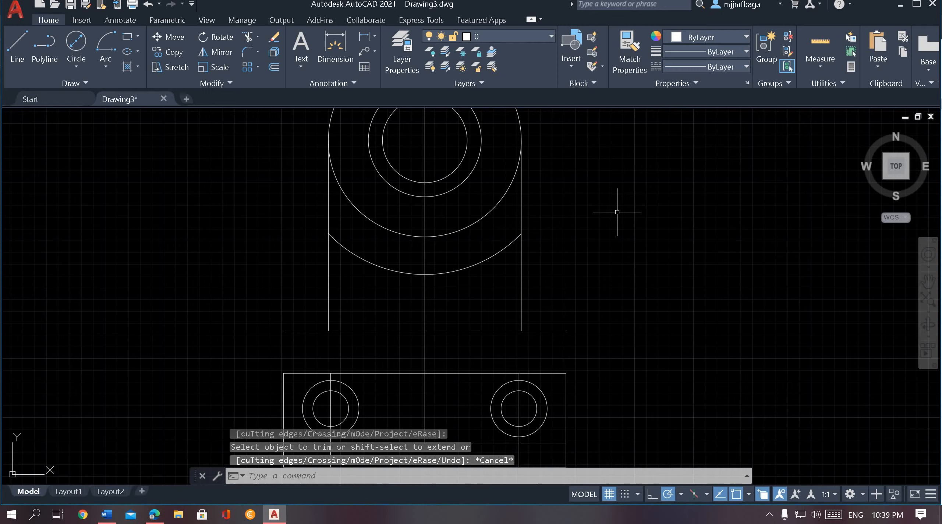
{"action": "key", "text": "alt+Tab"}
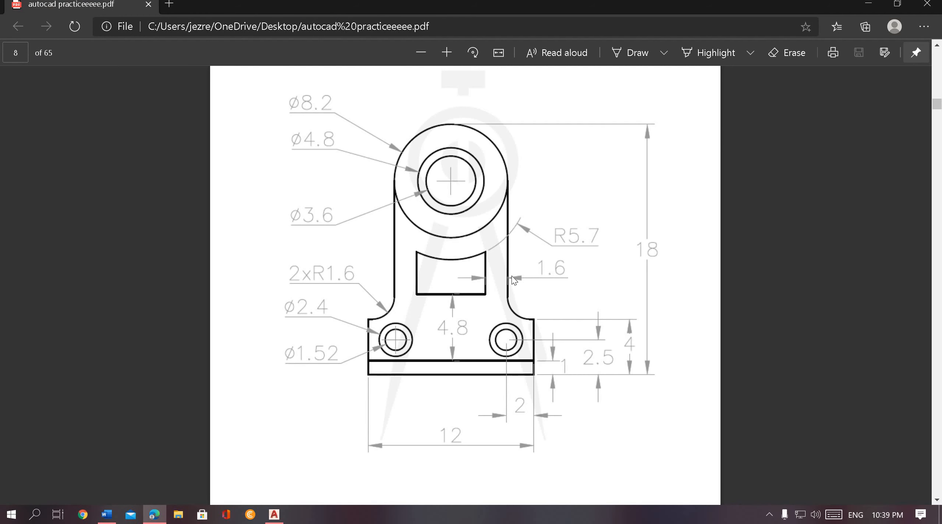
{"action": "key", "text": "alt+Tab"}
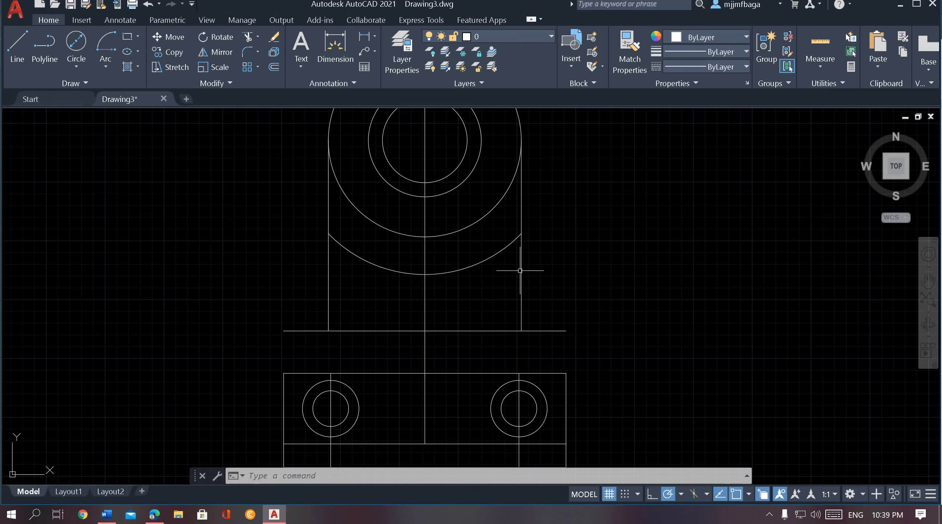
{"action": "key", "text": "alt+Tab"}
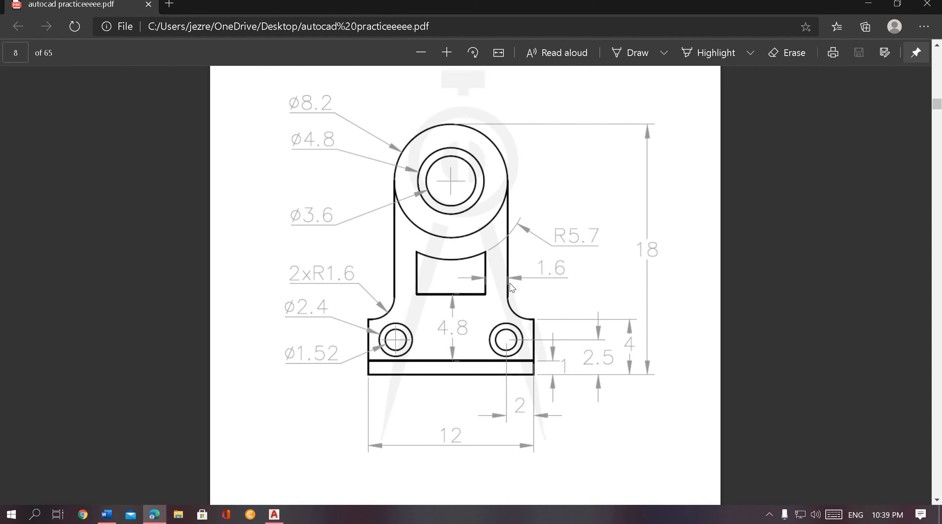
{"action": "key", "text": "alt+Tab"}
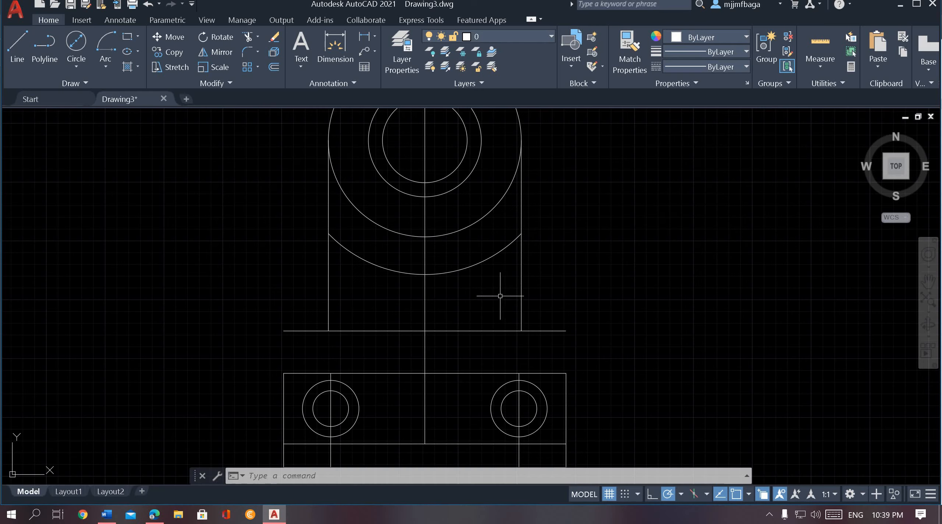
{"action": "left_click", "coordinate": [275, 68]}
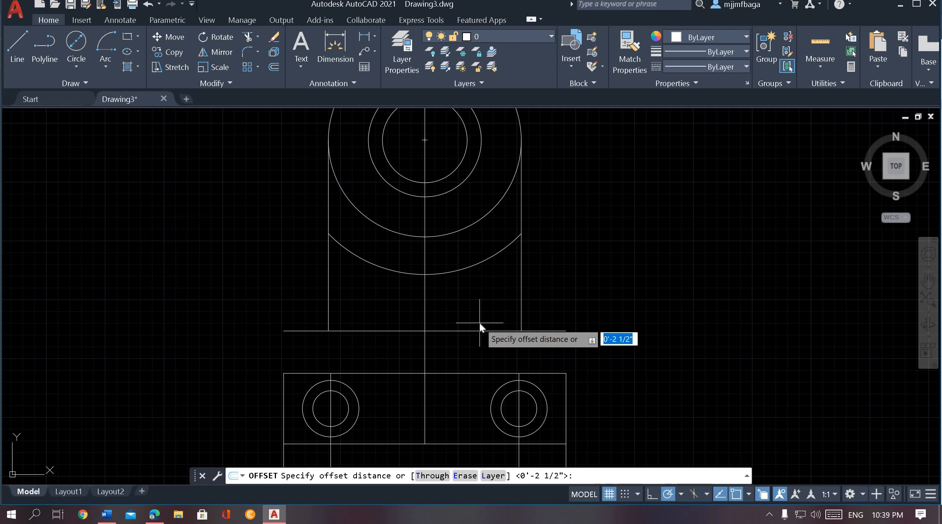
{"action": "type", "text": "1.6"}
{"action": "key", "text": "Return"}
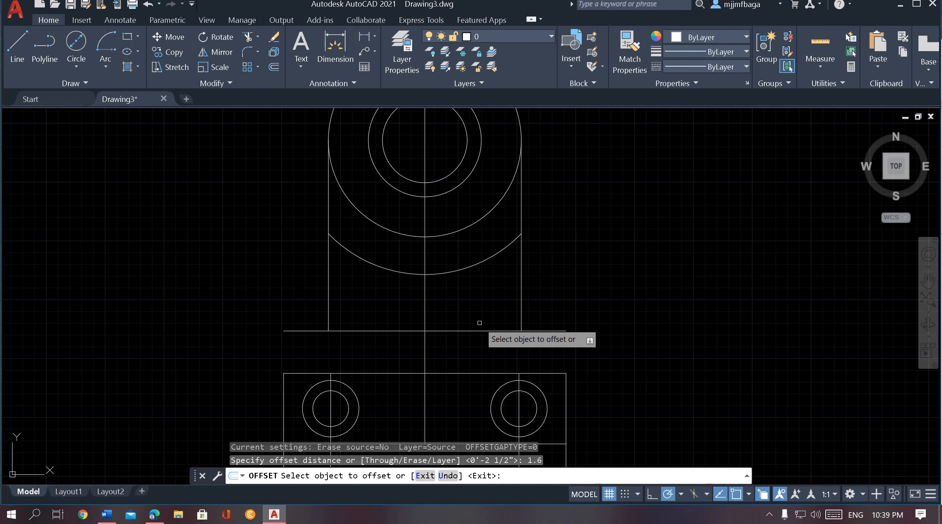
{"action": "left_click", "coordinate": [522, 281]}
{"action": "left_click", "coordinate": [489, 291]}
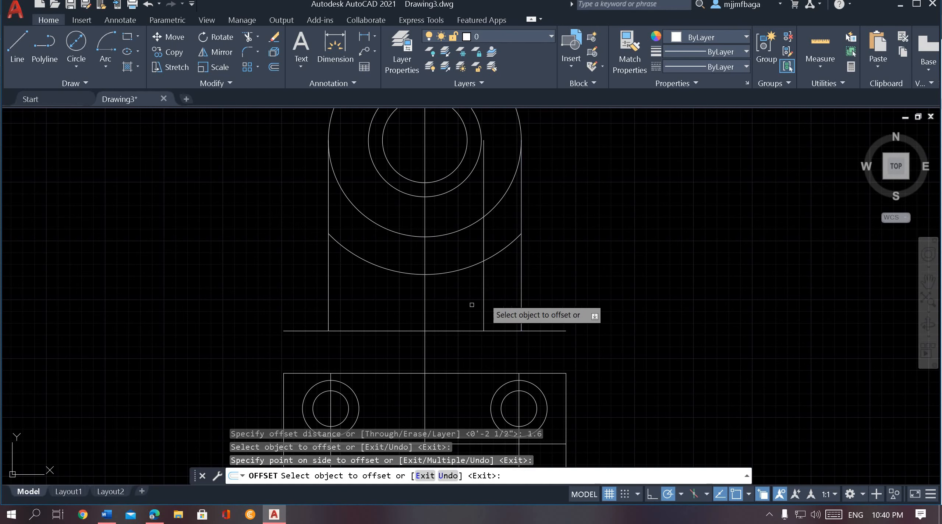
{"action": "left_click", "coordinate": [329, 304]}
{"action": "left_click", "coordinate": [361, 302]}
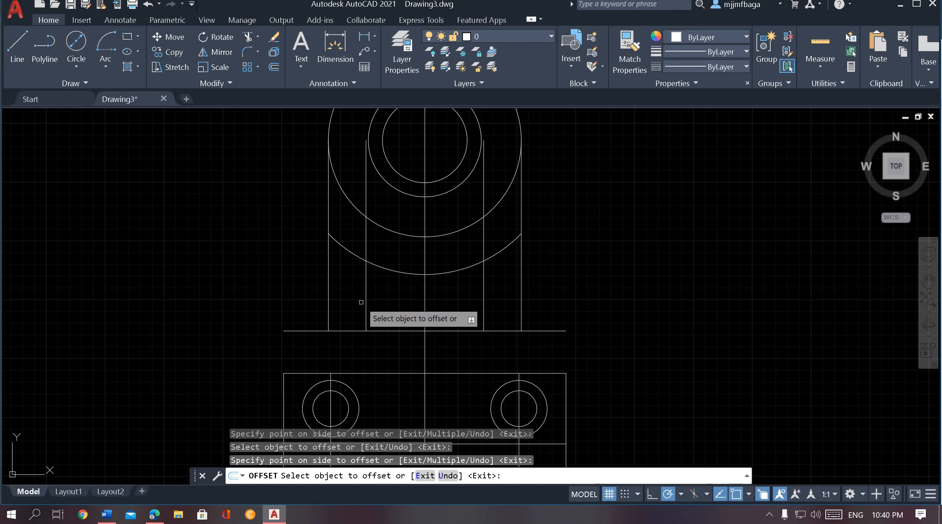
{"action": "key", "text": "Escape"}
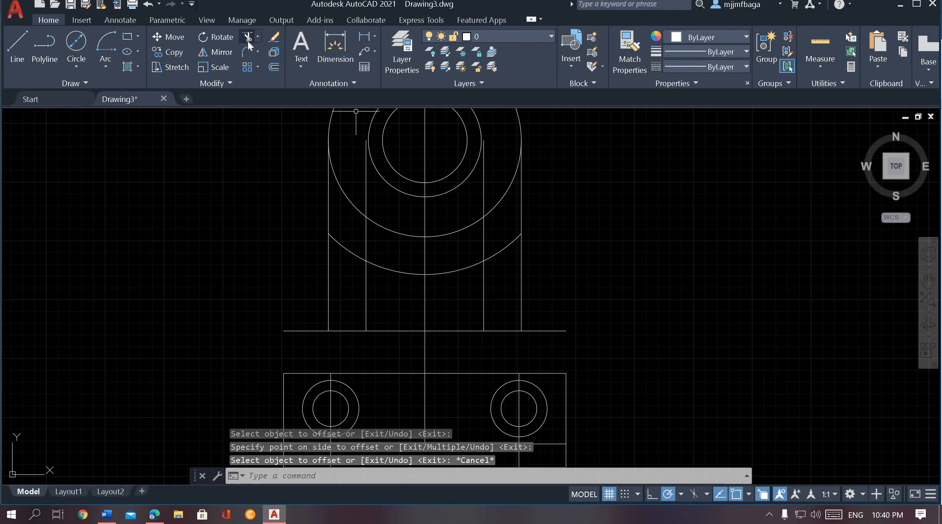
- Trim both inner offset lines above the large lower arc
{"action": "middle_click_drag", "start_coordinate": [398, 213], "coordinate": [380, 256]}
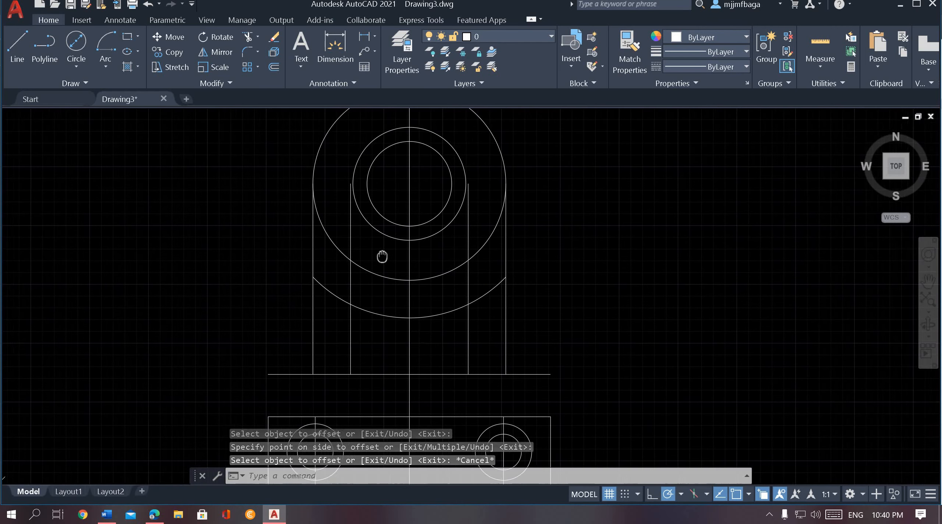
{"action": "left_click", "coordinate": [249, 36]}
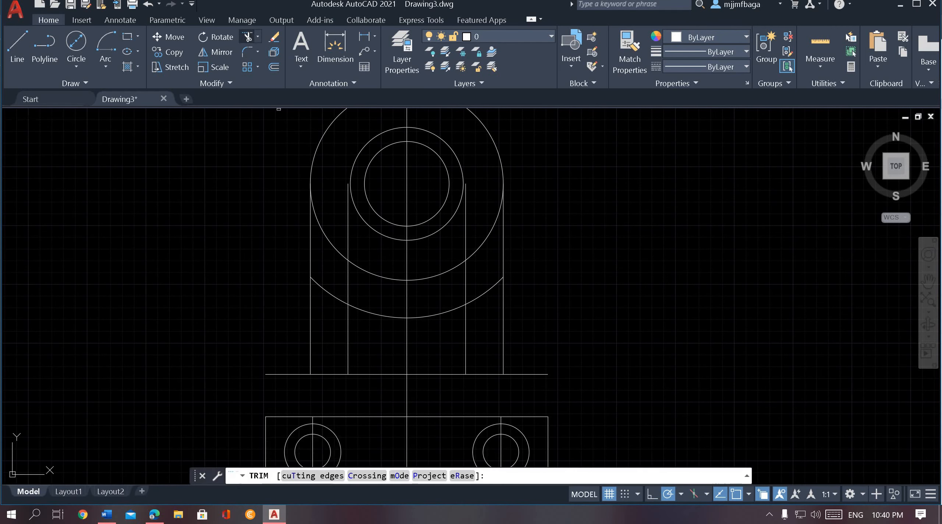
{"action": "left_click", "coordinate": [257, 121]}
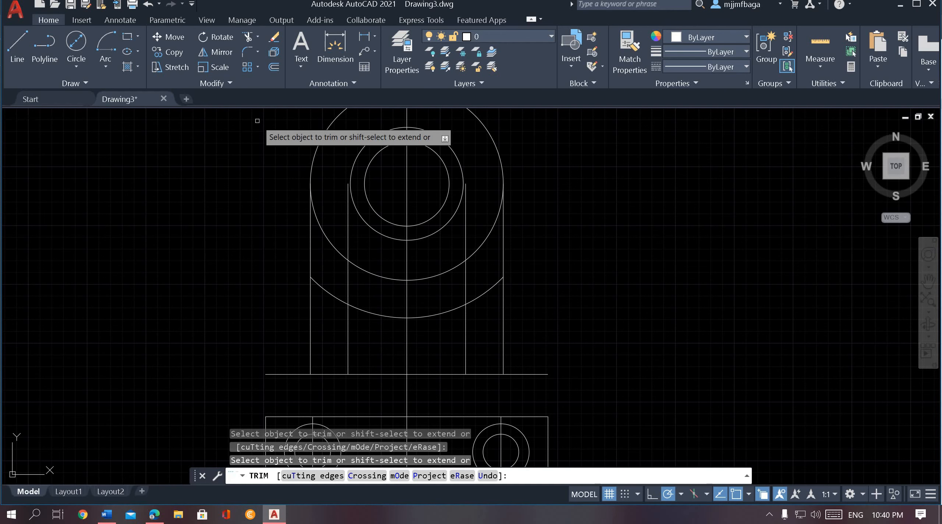
{"action": "left_click", "coordinate": [349, 276]}
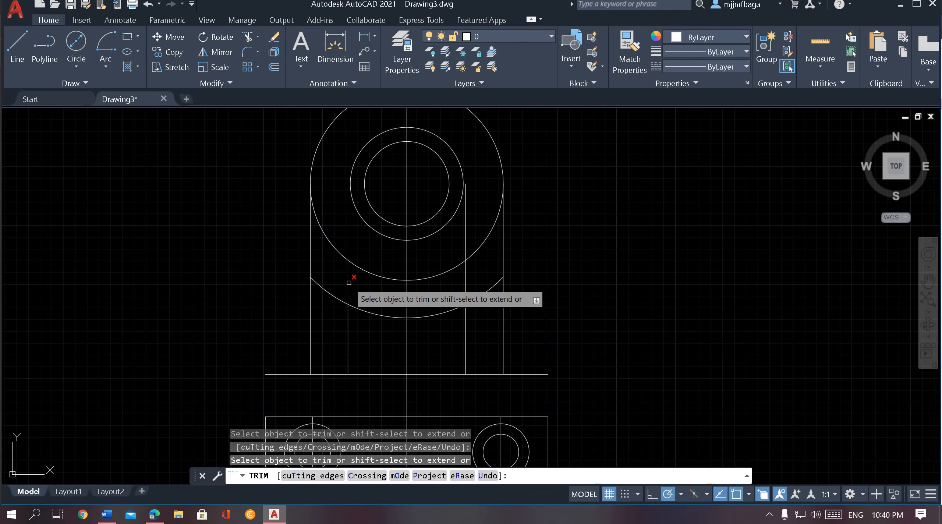
{"action": "left_click", "coordinate": [465, 244]}
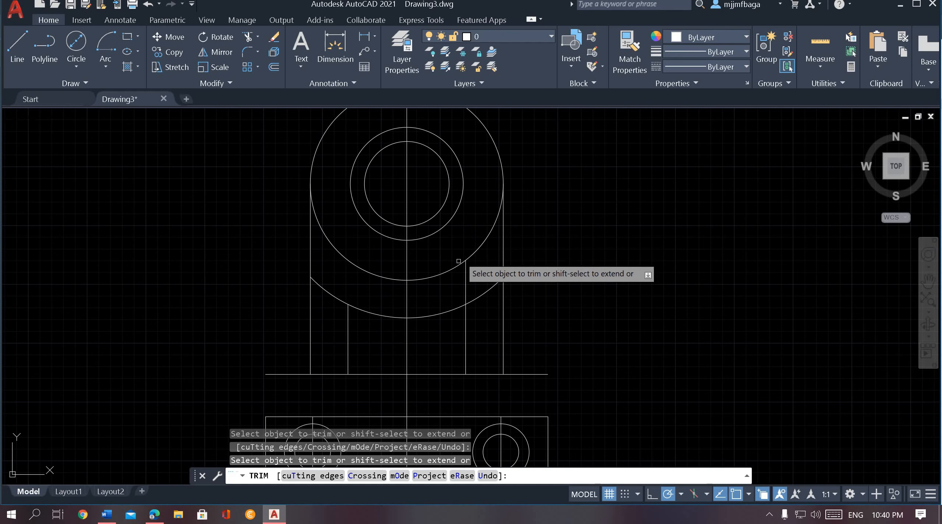
{"action": "left_click", "coordinate": [466, 283]}
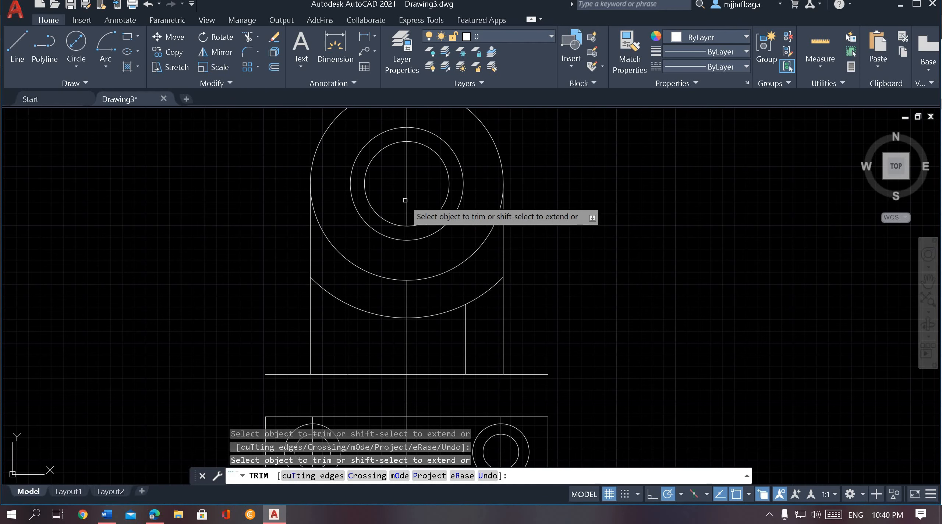
- Trim away the remaining vertical centreline from the top of the 8.2-diameter circle down through the base
{"action": "middle_click_drag", "start_coordinate": [406, 195], "coordinate": [393, 257]}
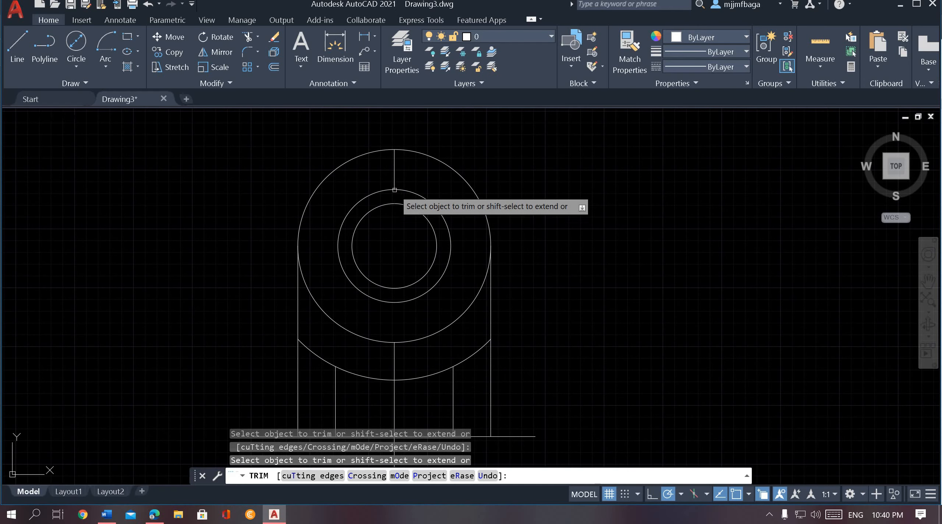
{"action": "left_click", "coordinate": [393, 183]}
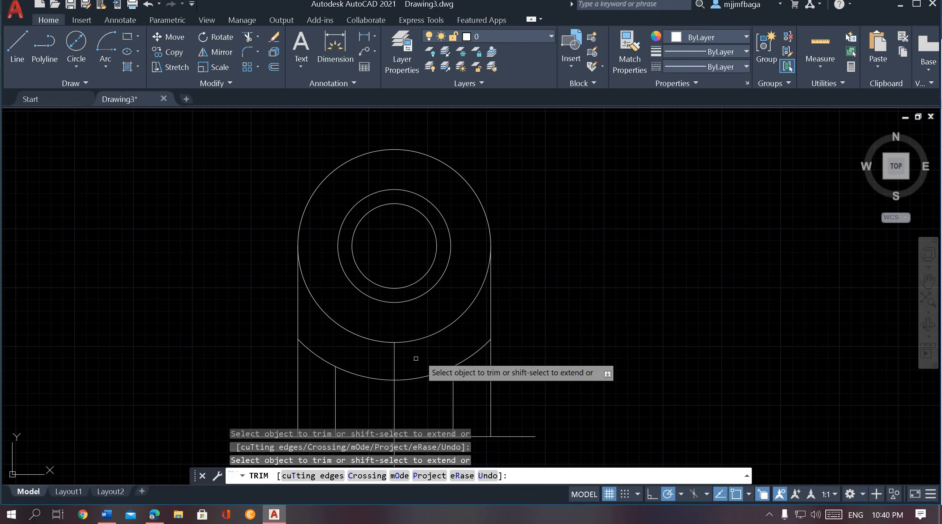
{"action": "left_click", "coordinate": [395, 353]}
{"action": "middle_click_drag", "start_coordinate": [401, 372], "coordinate": [409, 270]}
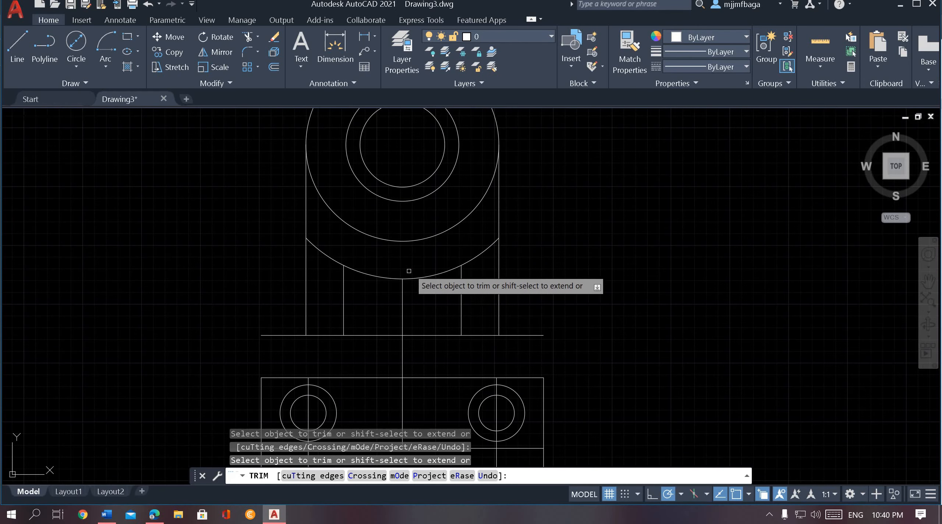
{"action": "left_click", "coordinate": [403, 293]}
{"action": "key", "text": "Return"}
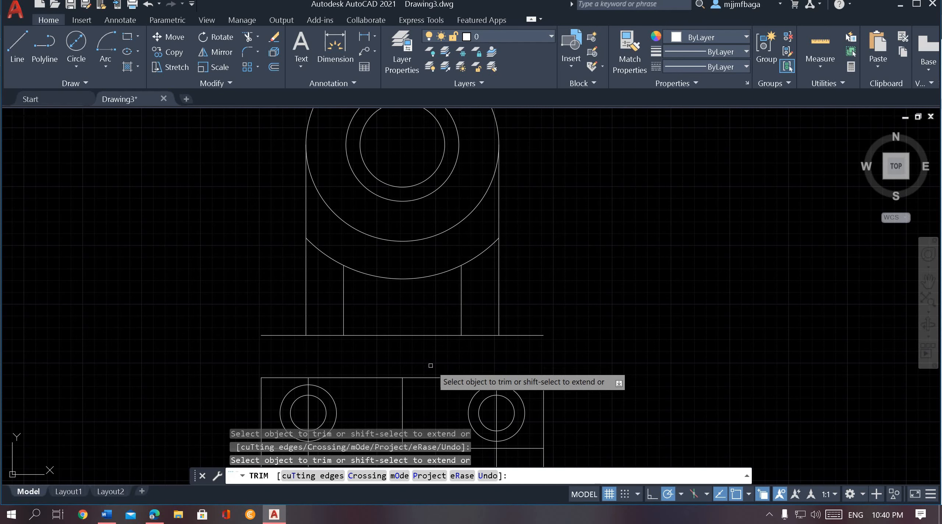
{"action": "middle_click_drag", "start_coordinate": [401, 358], "coordinate": [415, 281]}
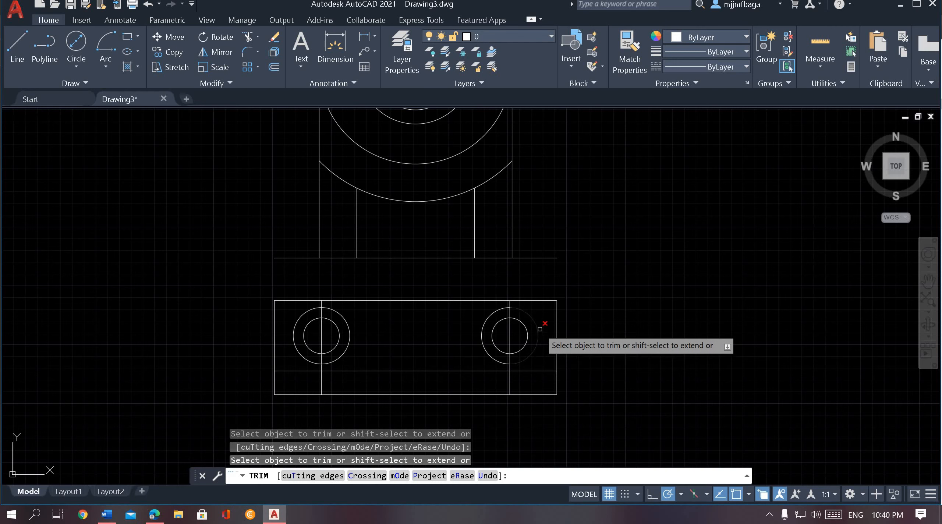
{"action": "key", "text": "Escape"}
- Check the bracket's lower dimensions in the practice PDF and return to the AutoCAD drawing
{"action": "middle_click_drag", "start_coordinate": [603, 227], "coordinate": [585, 304]}
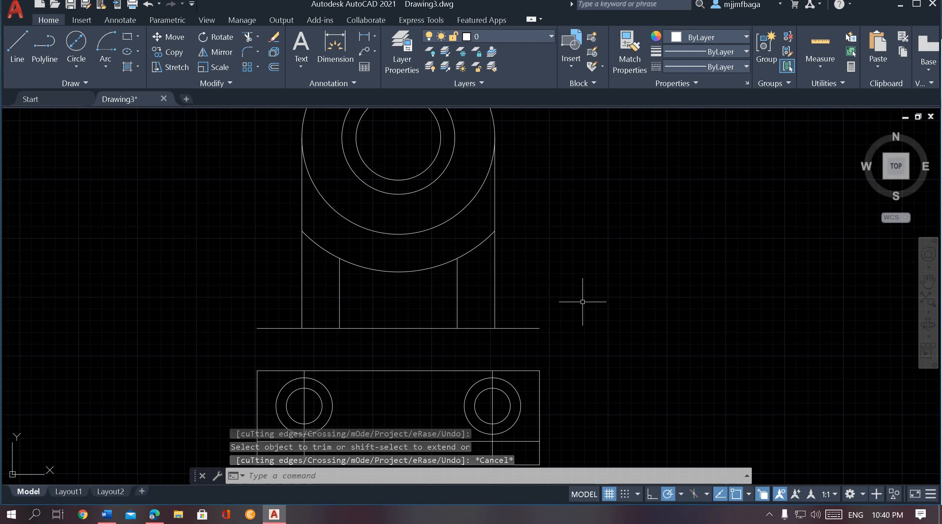
{"action": "key", "text": "alt+Tab"}
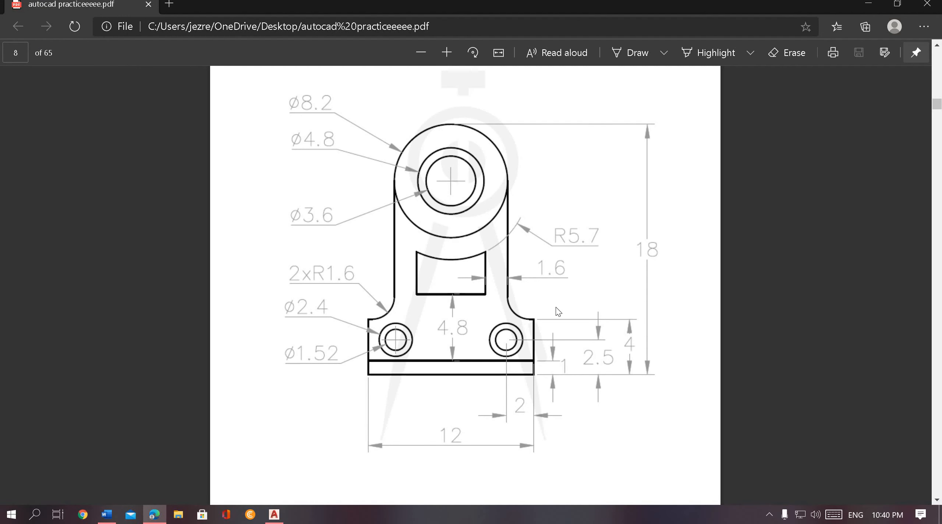
{"action": "key", "text": "alt+Tab"}
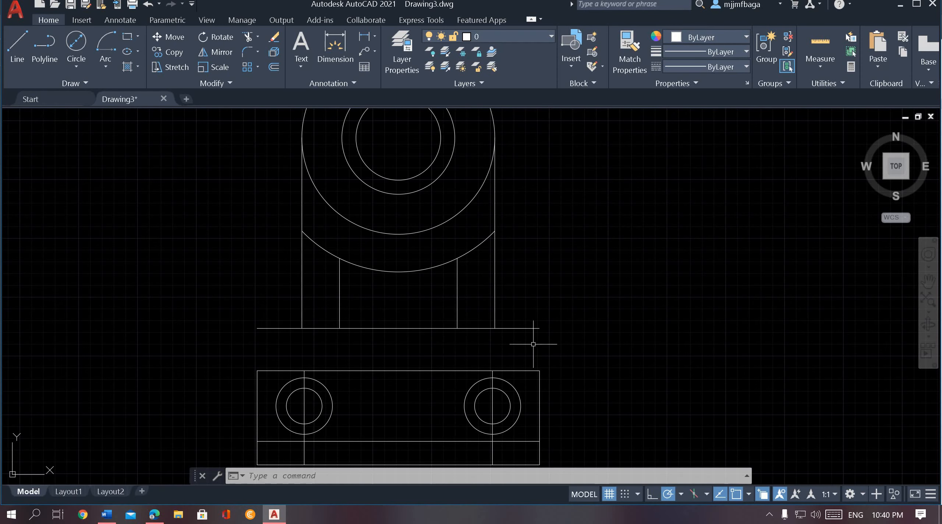
- Trim the middle section of the base's upper edge between the two vertical hole centrelines
{"action": "scroll", "coordinate": [533, 344], "scroll_direction": "up", "scroll_amount": 2}
{"action": "middle_click_drag", "start_coordinate": [534, 353], "coordinate": [531, 311]}
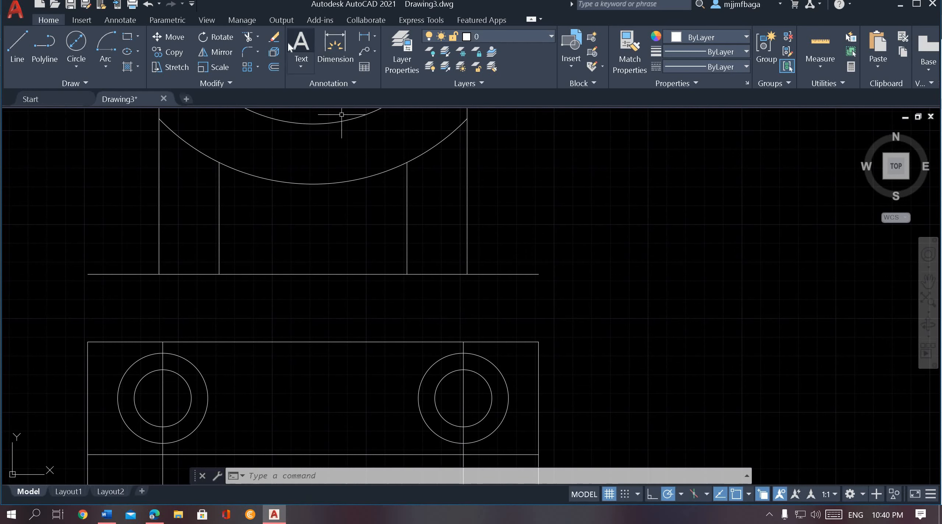
{"action": "left_click", "coordinate": [248, 36]}
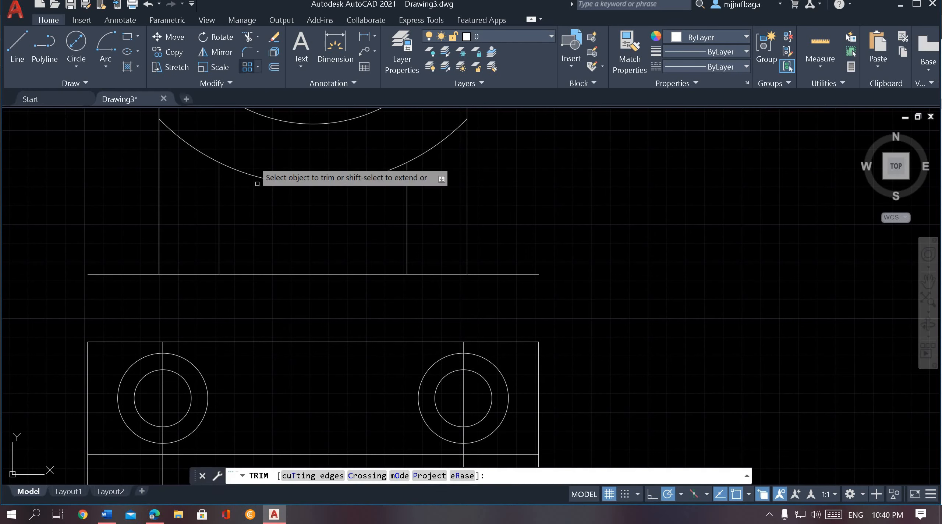
{"action": "left_click", "coordinate": [289, 339]}
{"action": "left_click", "coordinate": [356, 359]}
{"action": "key", "text": "Return"}
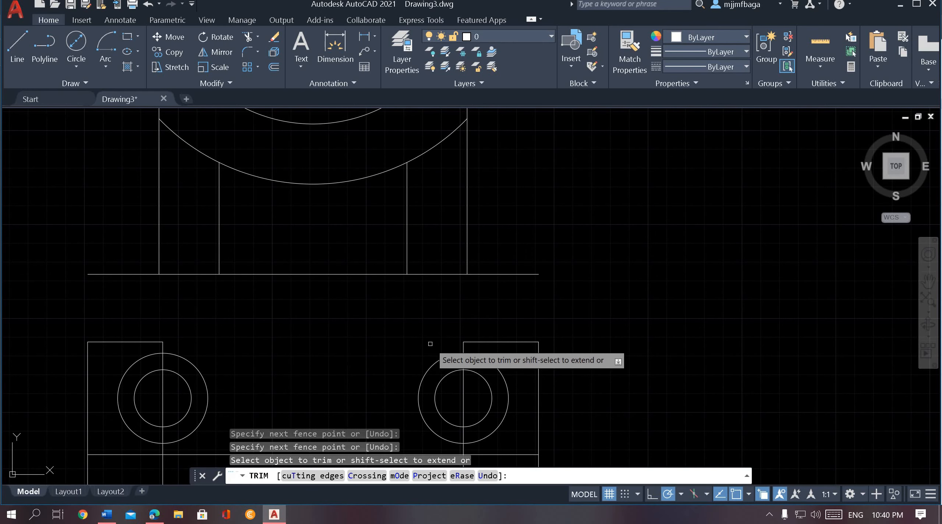
{"action": "key", "text": "Escape"}
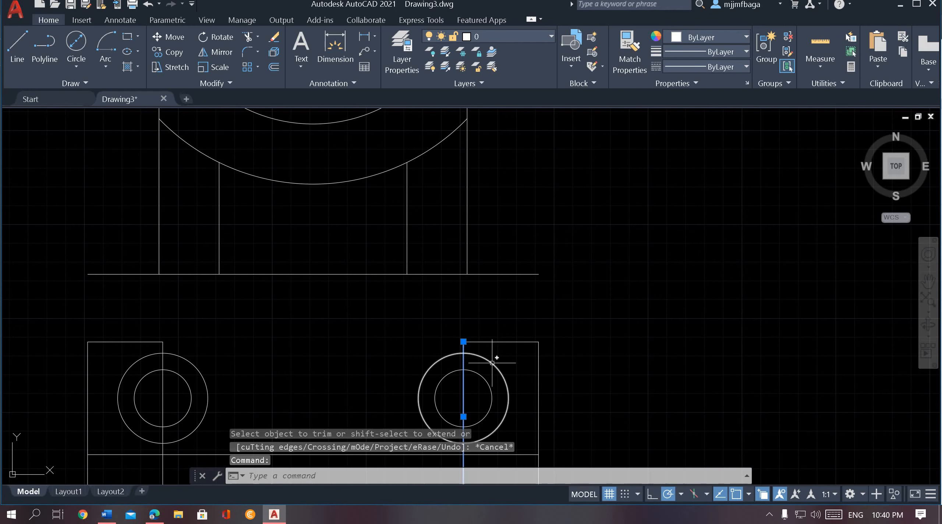
- Erase the vertical centrelines through both base holes
{"action": "key", "text": "Delete"}
{"action": "middle_click_drag", "start_coordinate": [338, 376], "coordinate": [420, 328]}
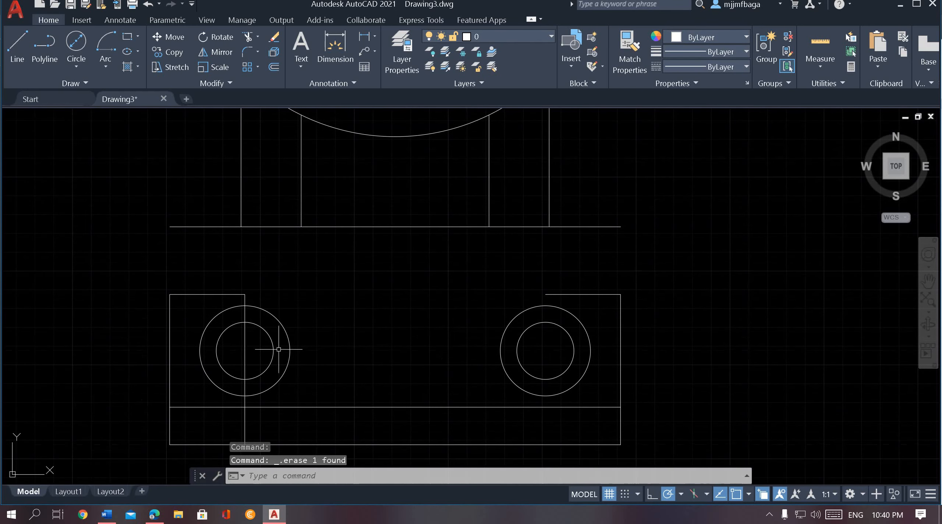
{"action": "left_click", "coordinate": [245, 346]}
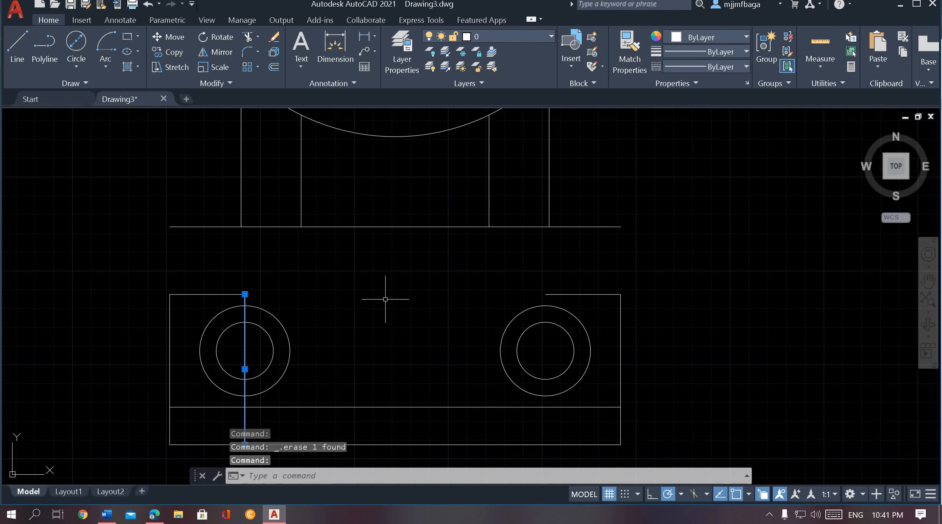
{"action": "key", "text": "Delete"}
{"action": "middle_click_drag", "start_coordinate": [384, 320], "coordinate": [347, 352]}
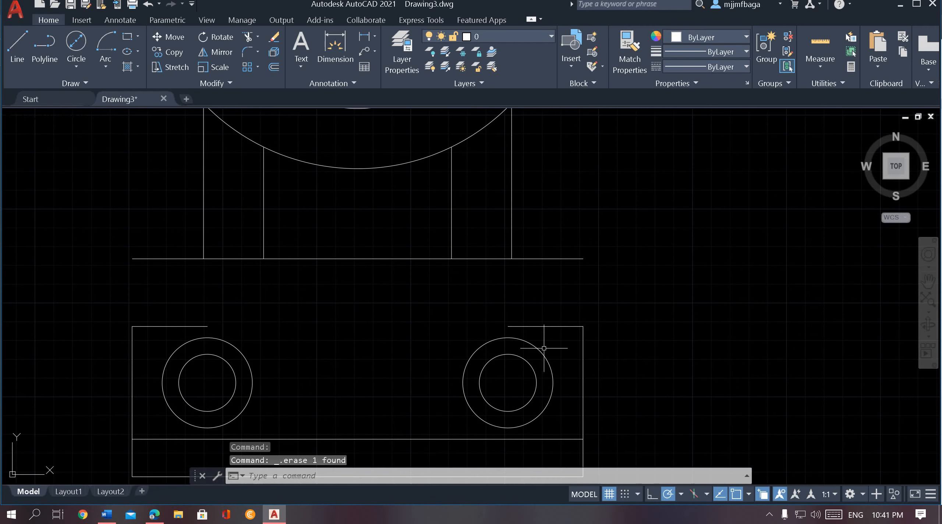
- Join each remaining upper edge segment of the base with its adjoining outer side line into a polyline
{"action": "left_click", "coordinate": [568, 326]}
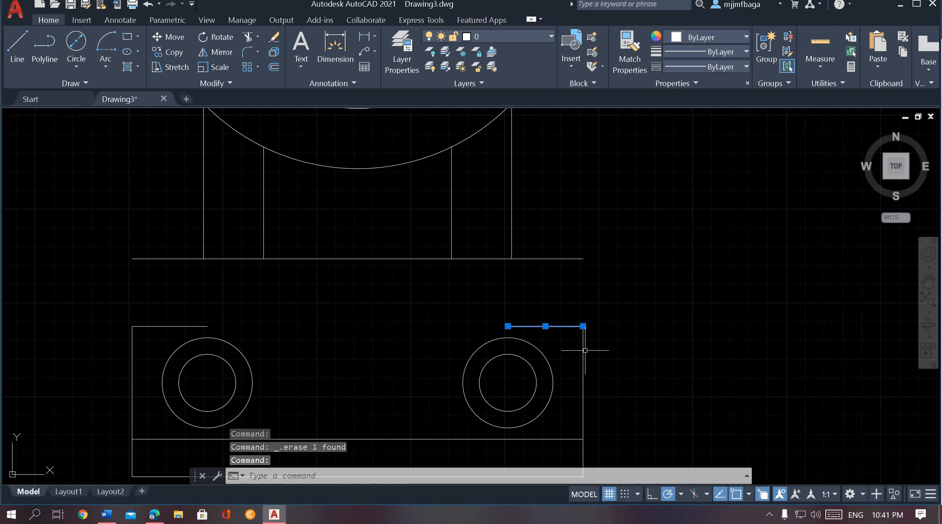
{"action": "left_click", "coordinate": [584, 349]}
{"action": "middle_click_drag", "start_coordinate": [653, 368], "coordinate": [650, 354]}
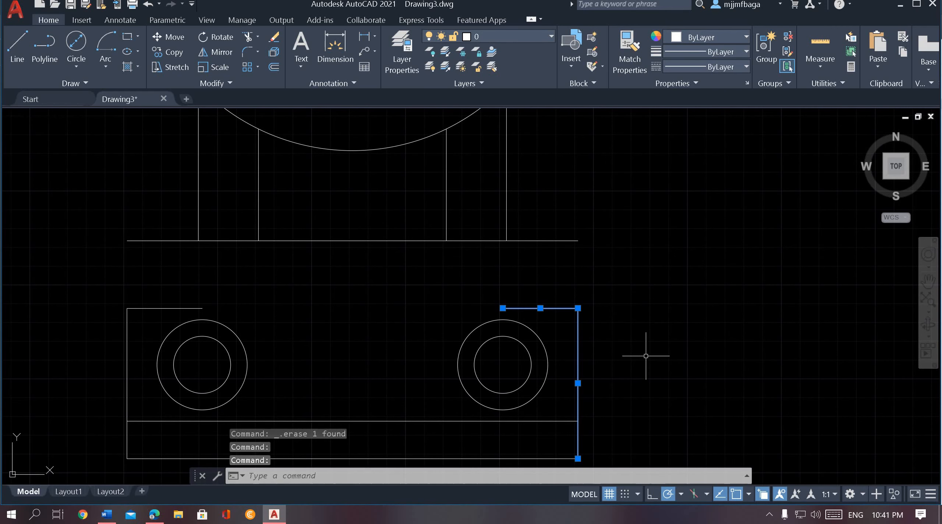
{"action": "key", "text": "Return"}
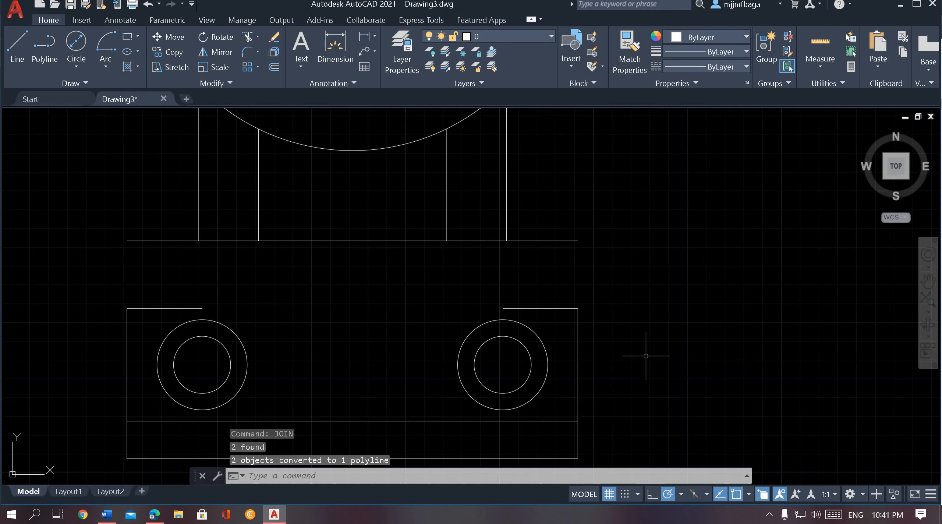
{"action": "left_click", "coordinate": [154, 307]}
{"action": "left_click", "coordinate": [120, 342]}
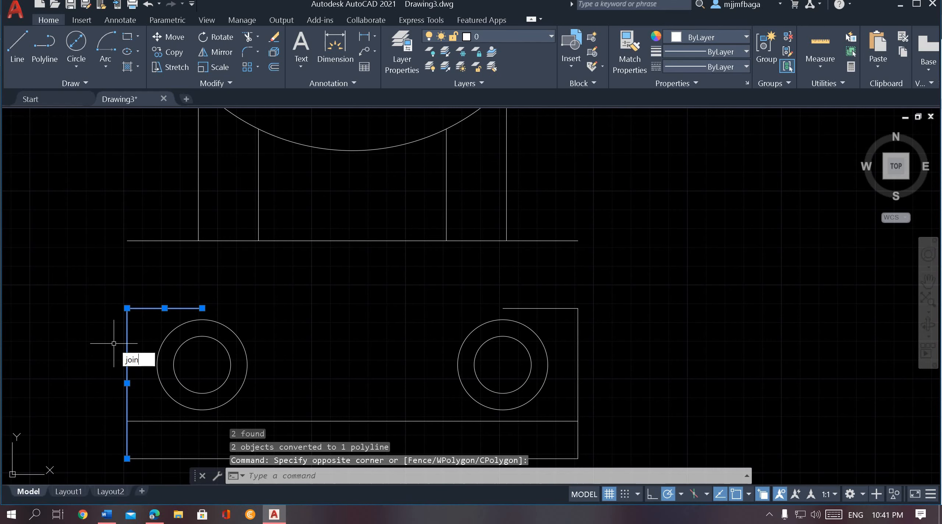
{"action": "key", "text": "Return"}
- Trim the window's bottom line beyond both of its sides and the arc between the window and the left upright
{"action": "scroll", "coordinate": [307, 285], "scroll_direction": "up", "scroll_amount": 2}
{"action": "middle_click_drag", "start_coordinate": [307, 285], "coordinate": [347, 339]}
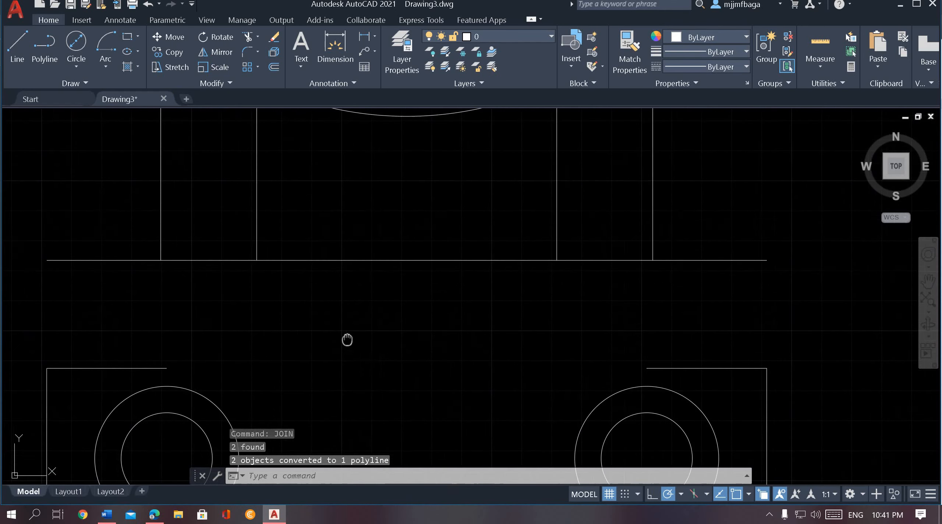
{"action": "scroll", "coordinate": [347, 333], "scroll_direction": "down", "scroll_amount": 2}
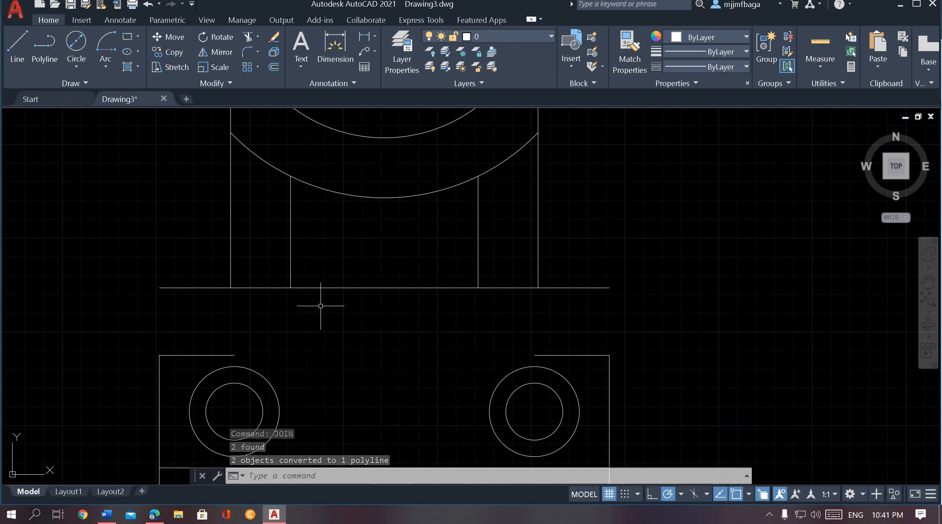
{"action": "left_click", "coordinate": [247, 38]}
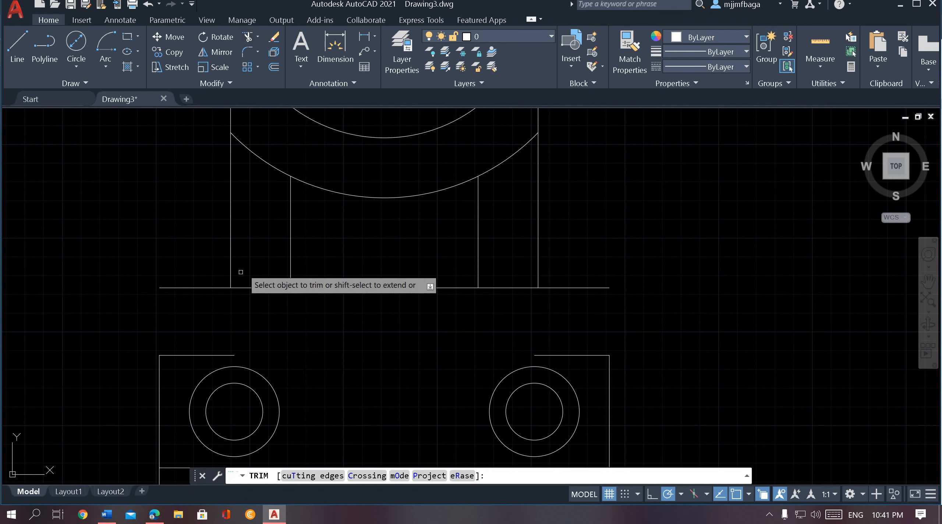
{"action": "left_click", "coordinate": [195, 287]}
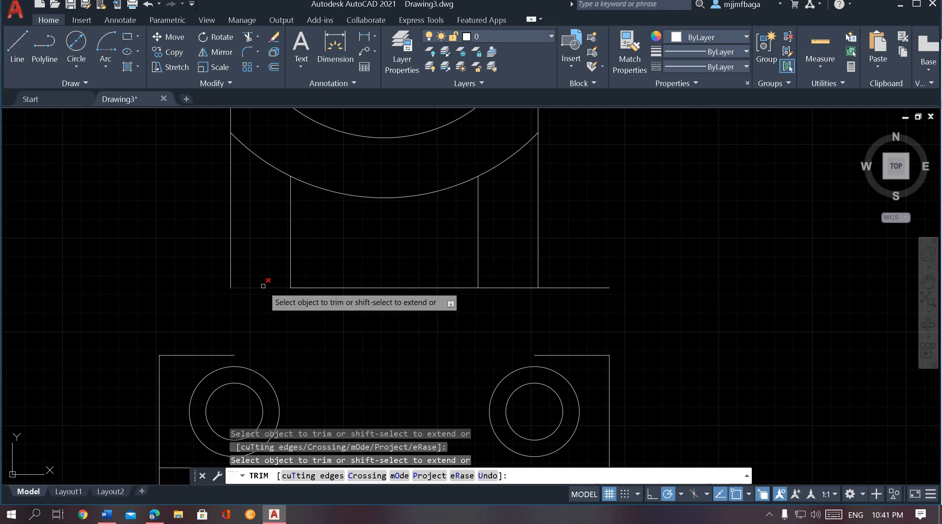
{"action": "left_click", "coordinate": [263, 285]}
{"action": "left_click", "coordinate": [282, 153]}
{"action": "key", "text": "Return"}
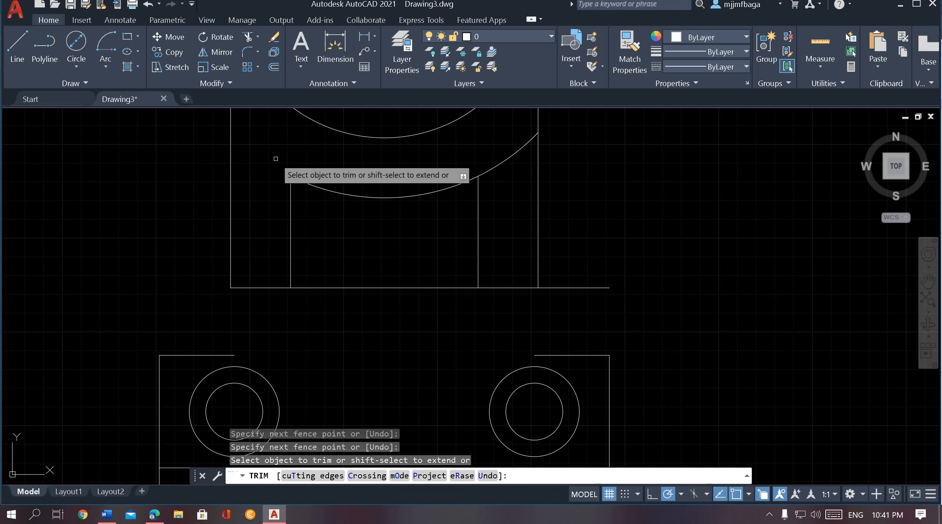
{"action": "left_click", "coordinate": [251, 287]}
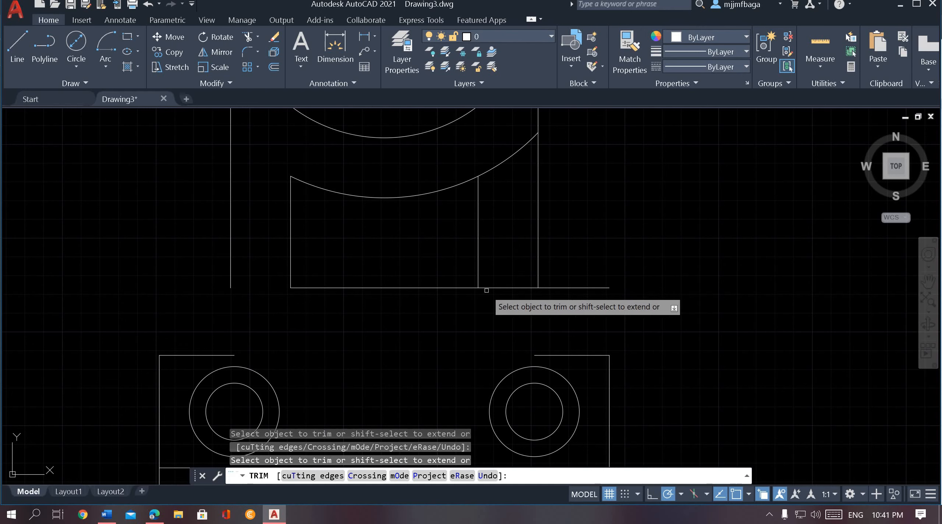
{"action": "left_click", "coordinate": [584, 287]}
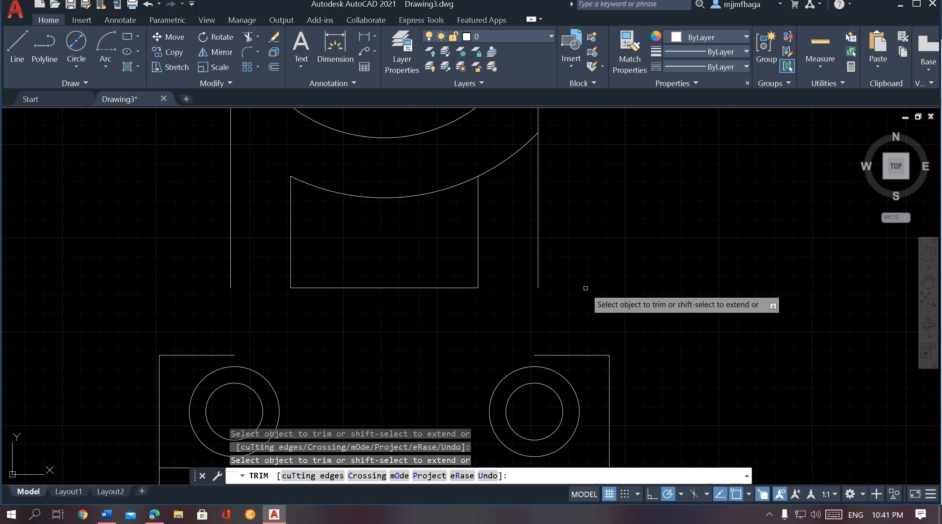
{"action": "key", "text": "Escape"}
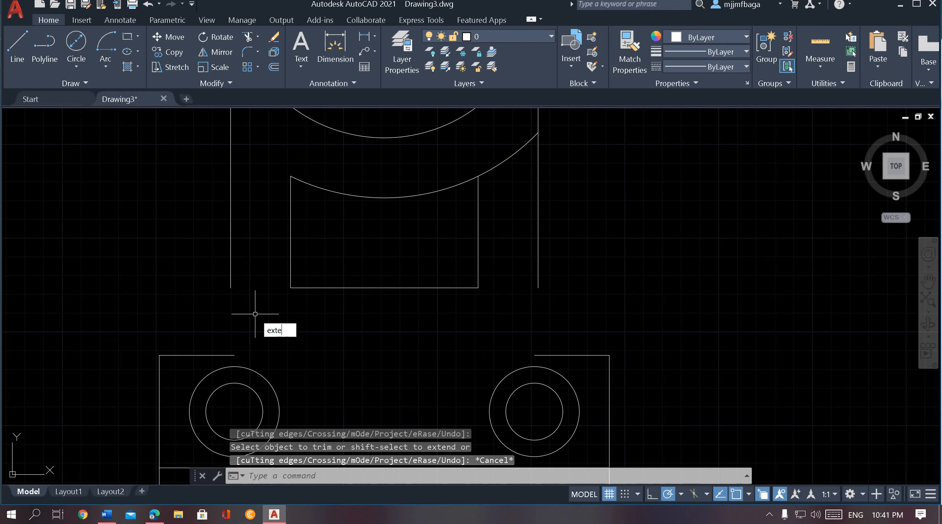
- Extend both outer upright lines down to the base's upper edge segments
{"action": "type", "text": "extend"}
{"action": "key", "text": "Return"}
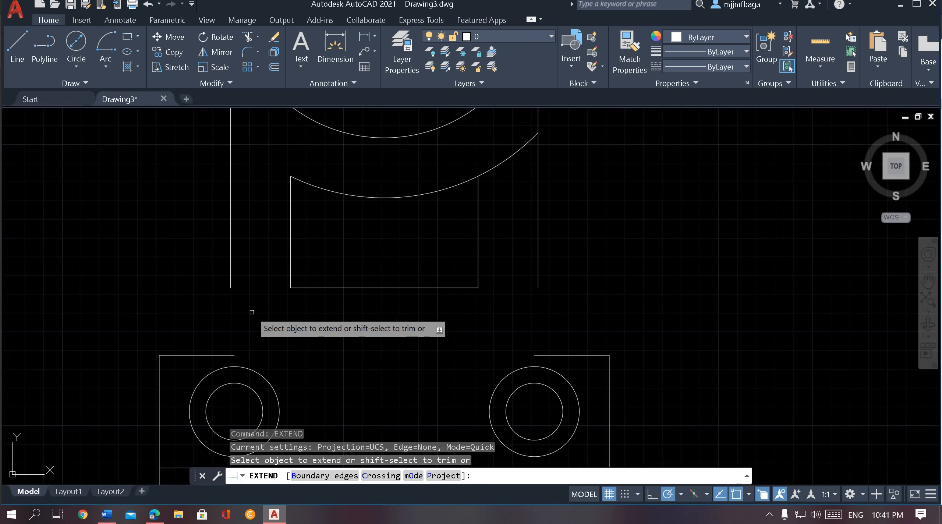
{"action": "left_click", "coordinate": [231, 286]}
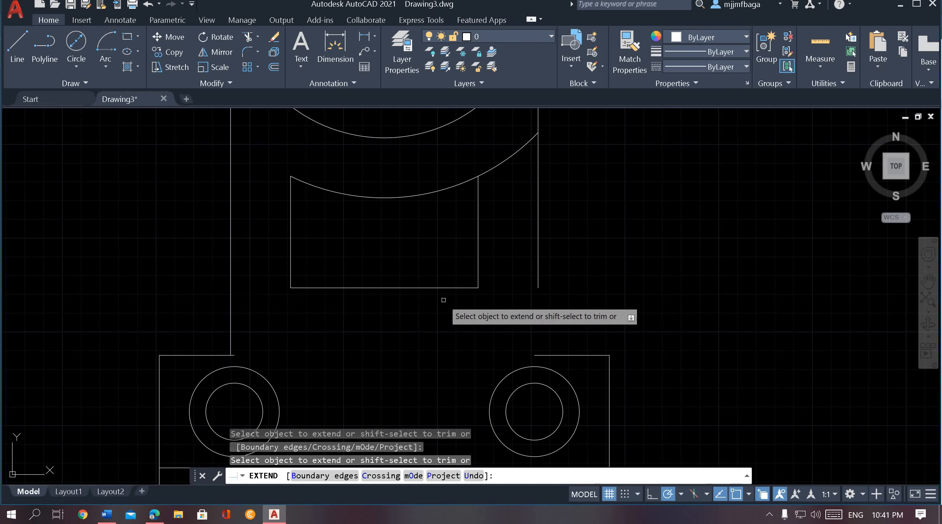
{"action": "left_click", "coordinate": [539, 268]}
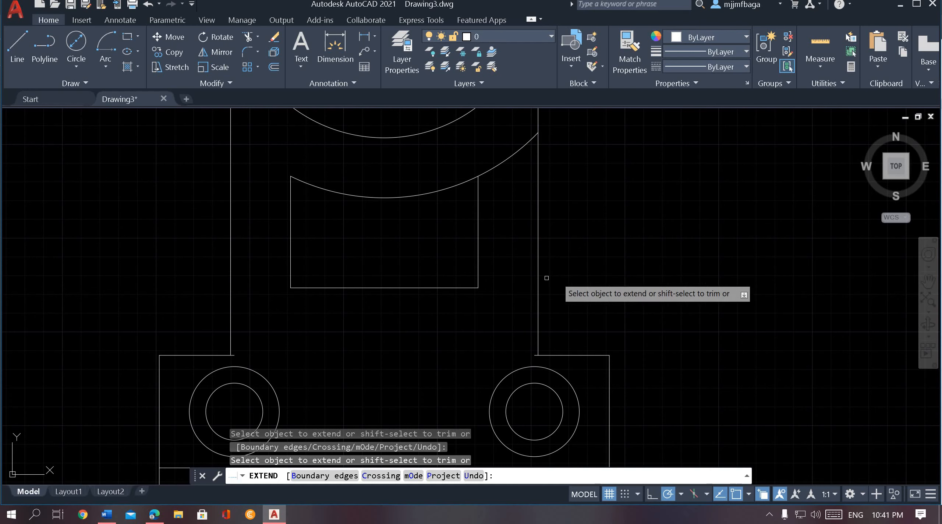
{"action": "scroll", "coordinate": [349, 352], "scroll_direction": "up", "scroll_amount": 6}
{"action": "middle_click_drag", "start_coordinate": [326, 358], "coordinate": [556, 312]}
{"action": "key", "text": "Escape"}
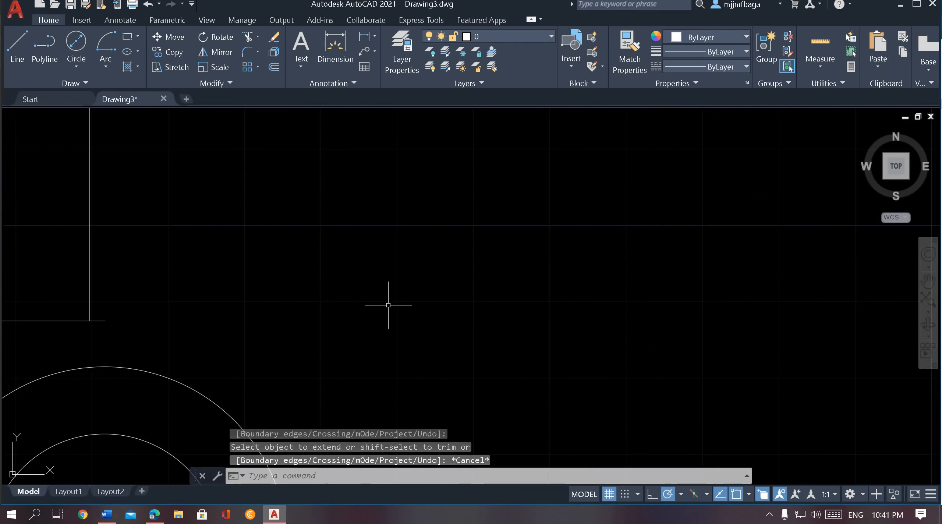
- Trim the short ends of the base's upper edges that overhang inside the two upright lines
{"action": "scroll", "coordinate": [343, 286], "scroll_direction": "down", "scroll_amount": 2}
{"action": "left_click", "coordinate": [251, 39]}
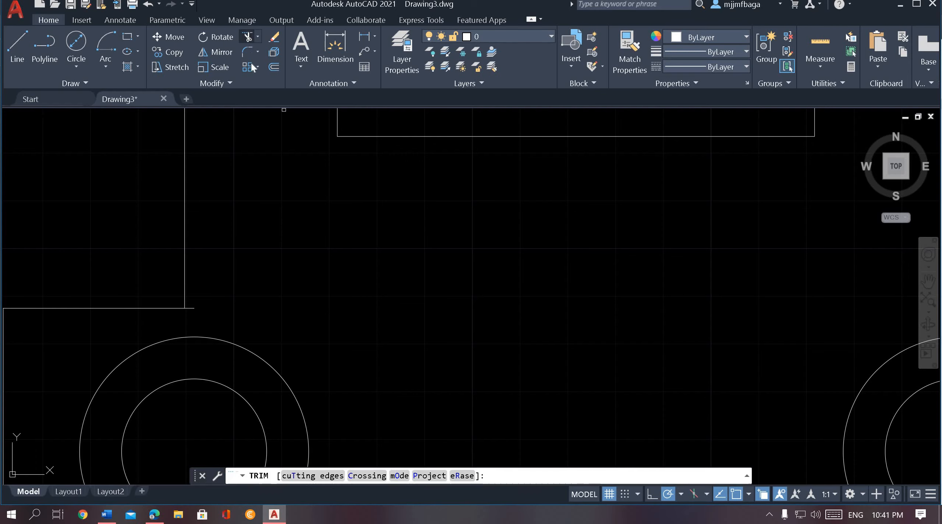
{"action": "left_click", "coordinate": [298, 308]}
{"action": "middle_click_drag", "start_coordinate": [451, 298], "coordinate": [71, 324]}
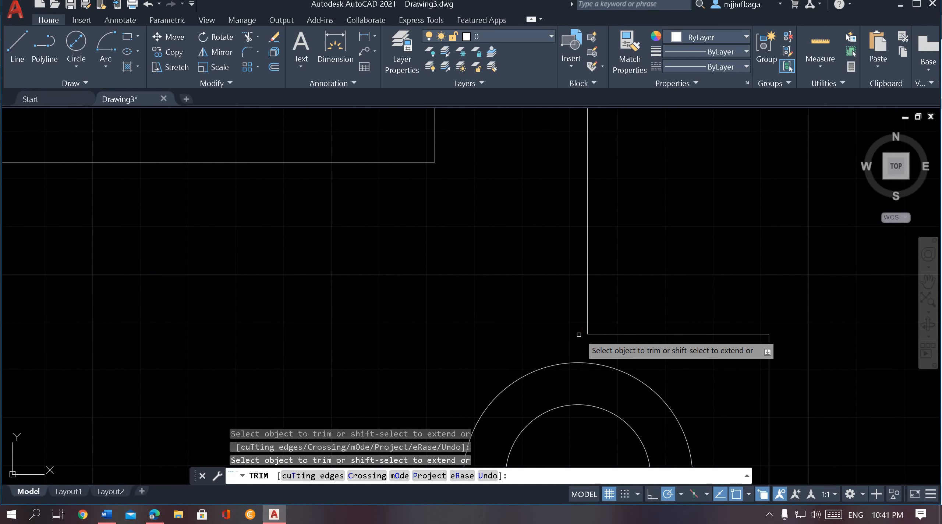
{"action": "key", "text": "Escape"}
- Trim the leftover arc between the window's upper right corner and the right upright line
{"action": "scroll", "coordinate": [381, 303], "scroll_direction": "down", "scroll_amount": 2}
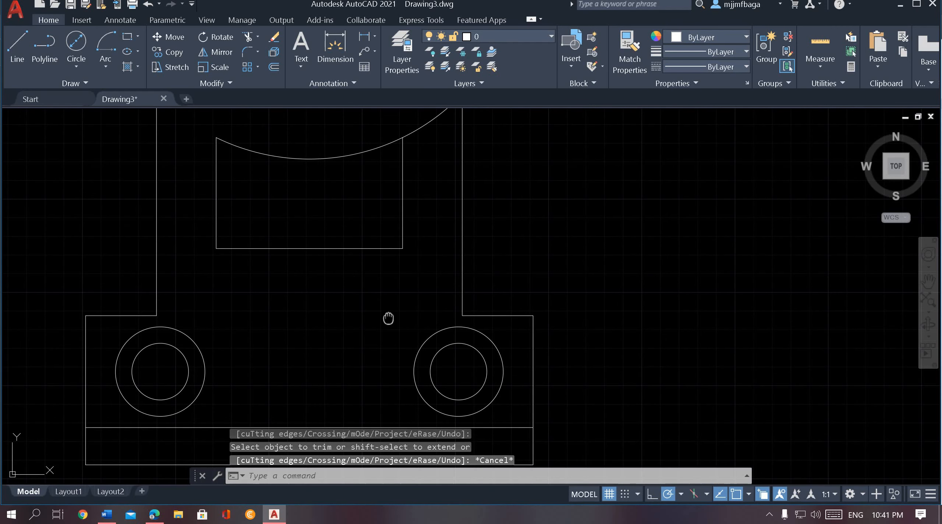
{"action": "middle_click_drag", "start_coordinate": [388, 319], "coordinate": [466, 391]}
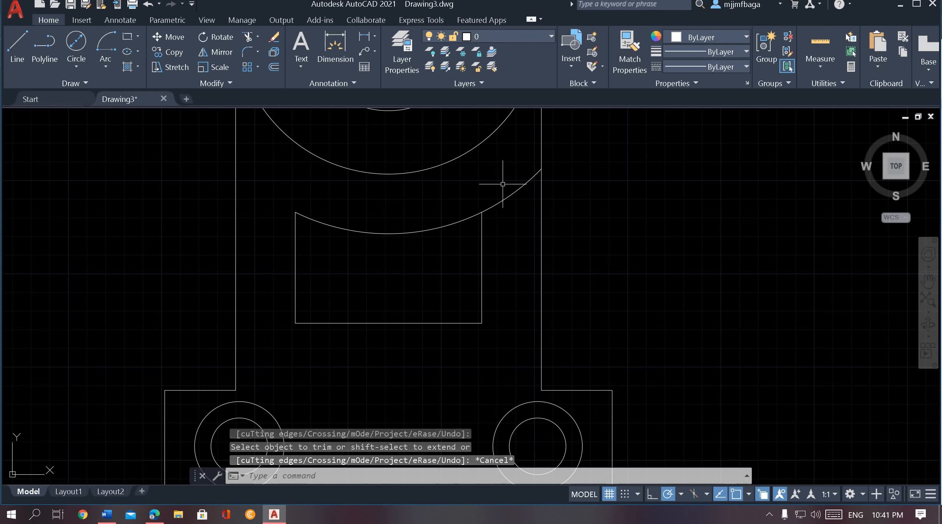
{"action": "type", "text": "tr"}
{"action": "key", "text": "Return"}
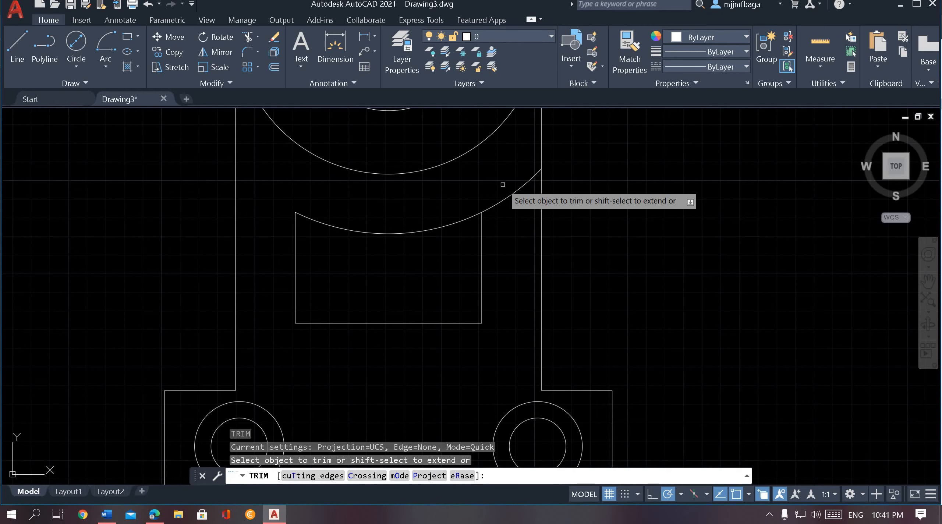
{"action": "left_click", "coordinate": [494, 205]}
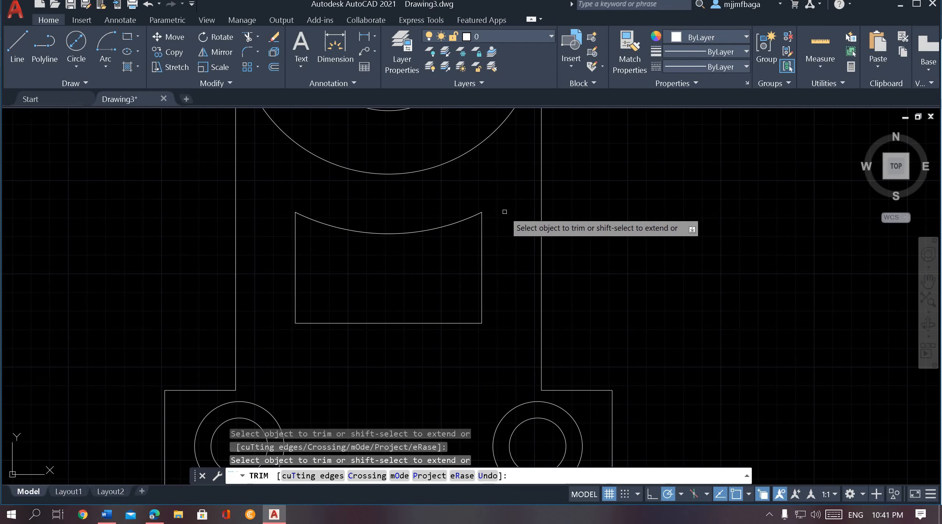
{"action": "key", "text": "Escape"}
- Check the corner radius in the practice PDF and fillet the right upright line to the base's upper edge with radius 1.6
{"action": "scroll", "coordinate": [442, 341], "scroll_direction": "down", "scroll_amount": 2}
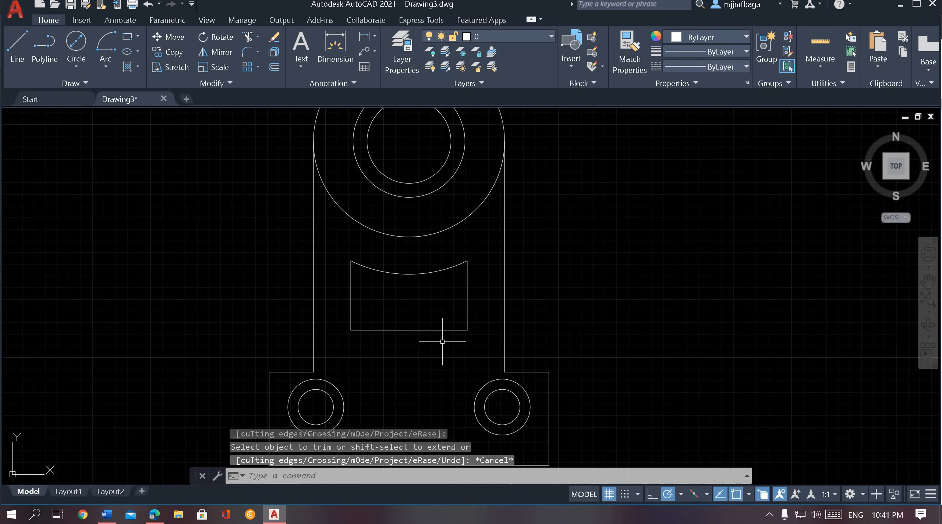
{"action": "middle_click_drag", "start_coordinate": [423, 359], "coordinate": [466, 336]}
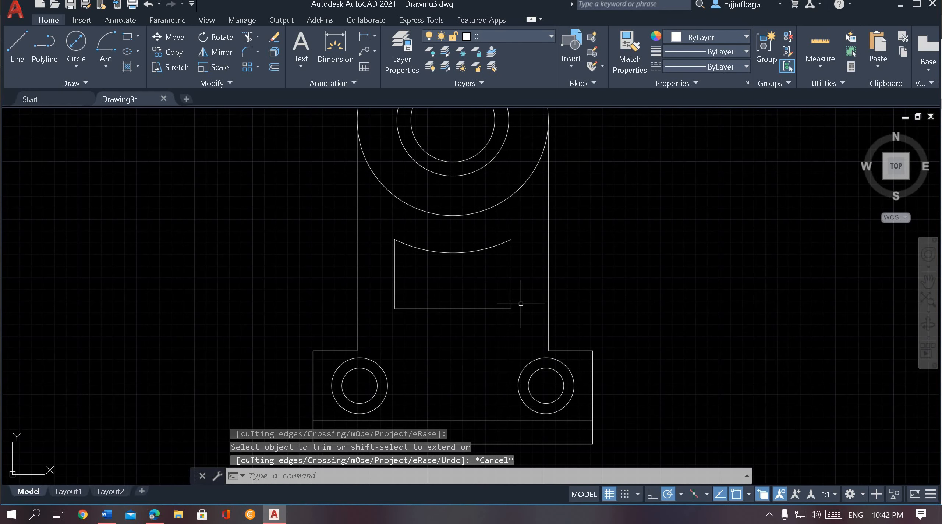
{"action": "scroll", "coordinate": [479, 305], "scroll_direction": "down", "scroll_amount": 2}
{"action": "scroll", "coordinate": [401, 335], "scroll_direction": "up", "scroll_amount": 2}
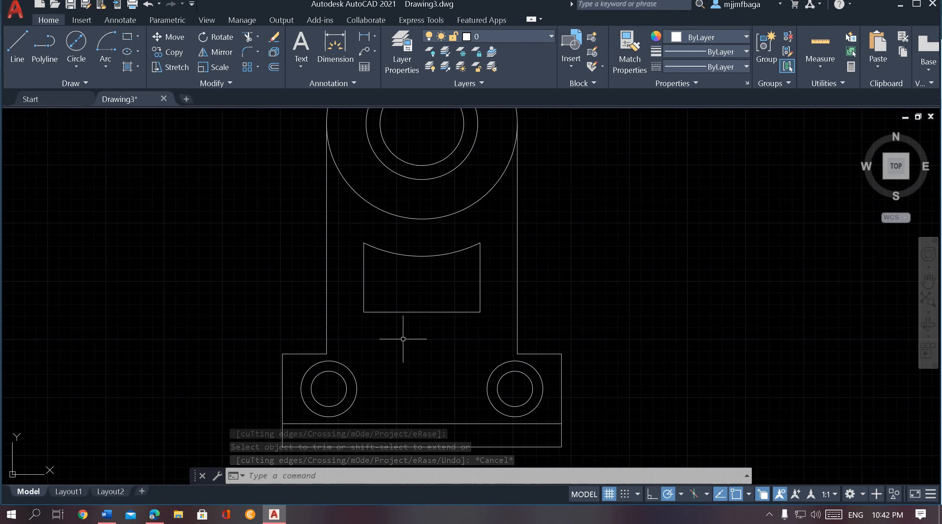
{"action": "scroll", "coordinate": [407, 328], "scroll_direction": "up", "scroll_amount": 2}
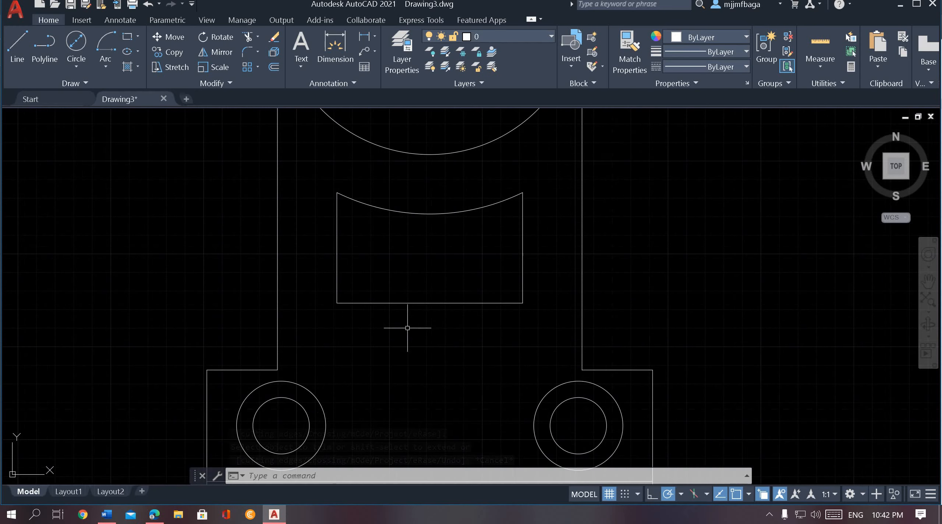
{"action": "left_click", "coordinate": [250, 51]}
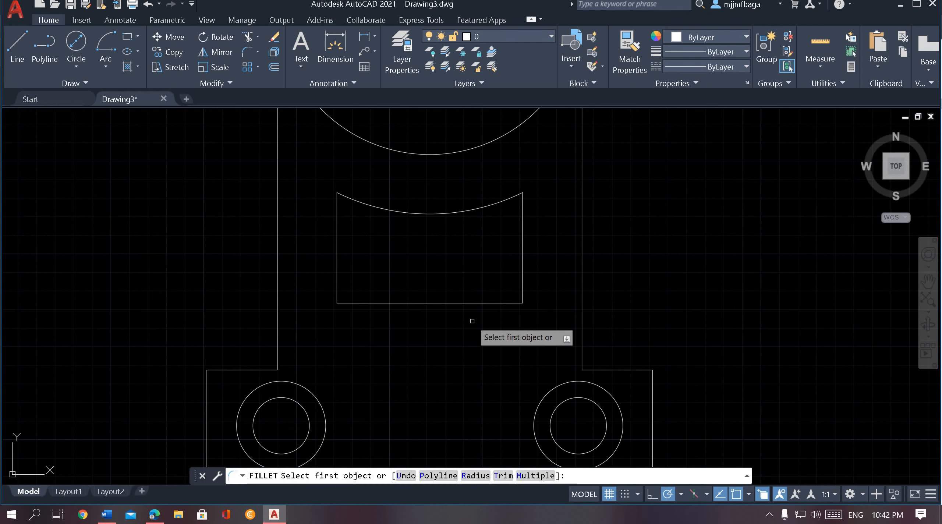
{"action": "key", "text": "alt+Tab"}
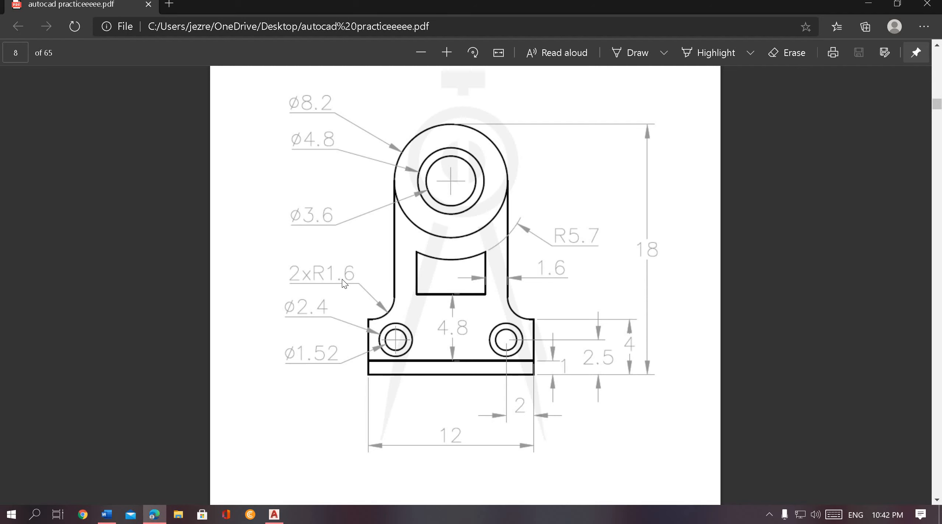
{"action": "key", "text": "alt+Tab"}
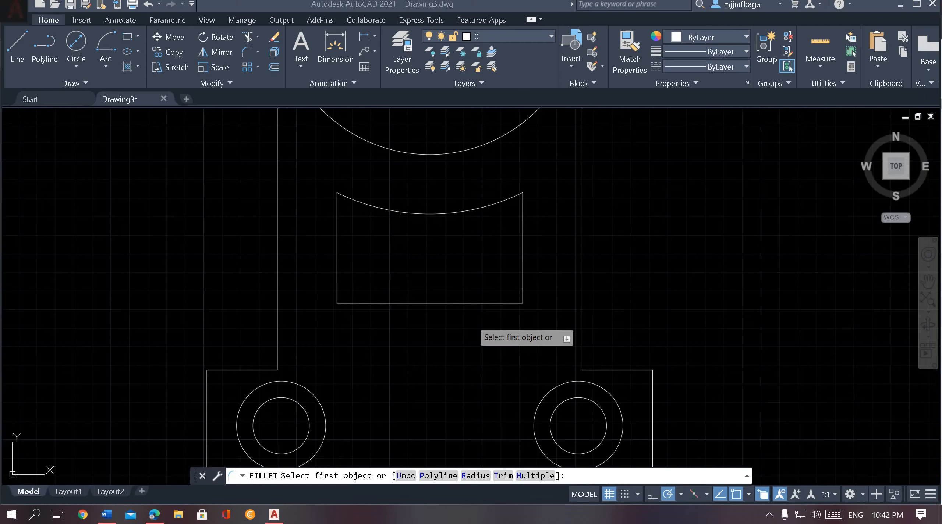
{"action": "left_click", "coordinate": [467, 475]}
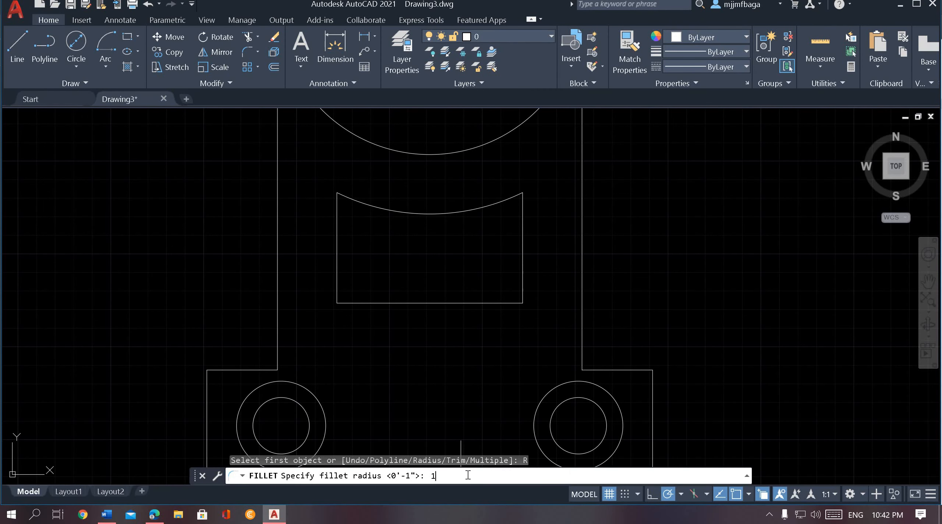
{"action": "key", "text": "Return"}
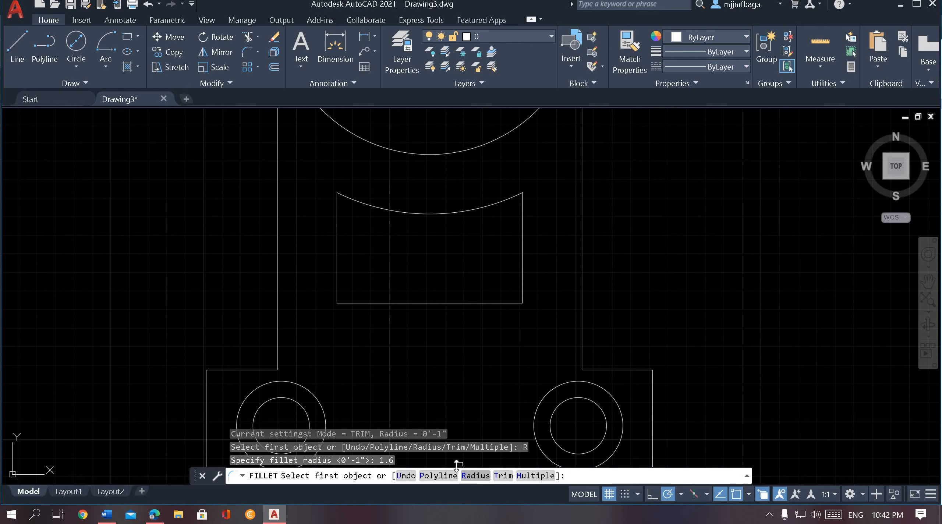
{"action": "left_click", "coordinate": [581, 320]}
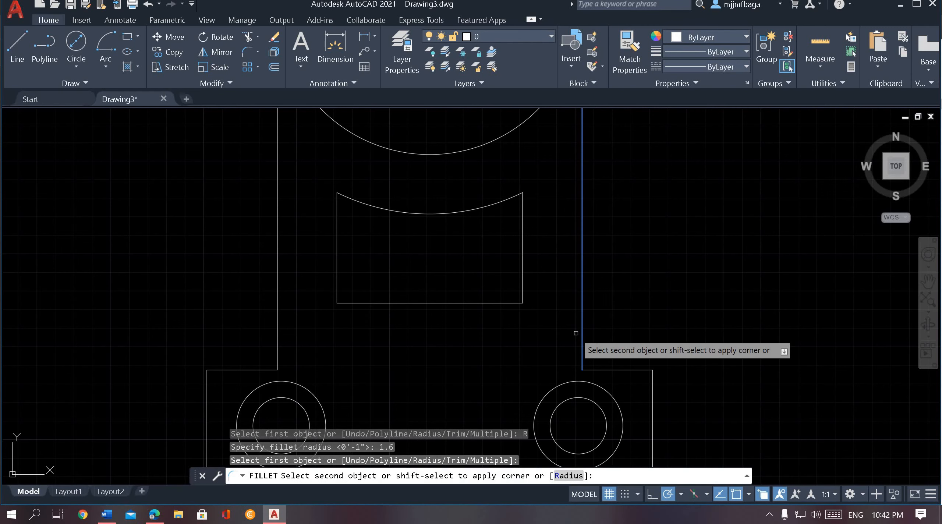
{"action": "left_click", "coordinate": [621, 370]}
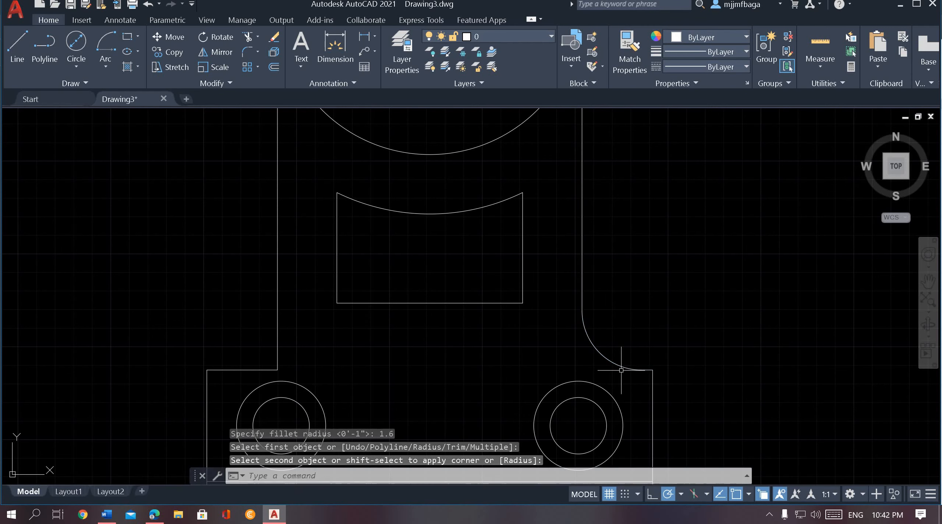
- Fillet the left upright line to the base's upper left edge with the same 1.6 radius
{"action": "key", "text": "Return"}
{"action": "left_click", "coordinate": [276, 302]}
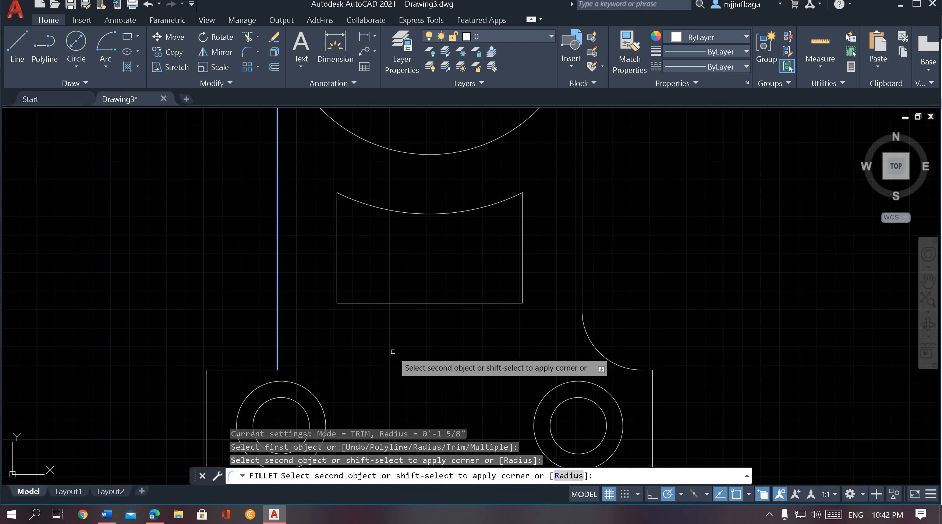
{"action": "left_click", "coordinate": [245, 369]}
- Compare the whole bracket outline with the dimensioned drawing on page 8 of the practice PDF
{"action": "scroll", "coordinate": [341, 357], "scroll_direction": "down", "scroll_amount": 4}
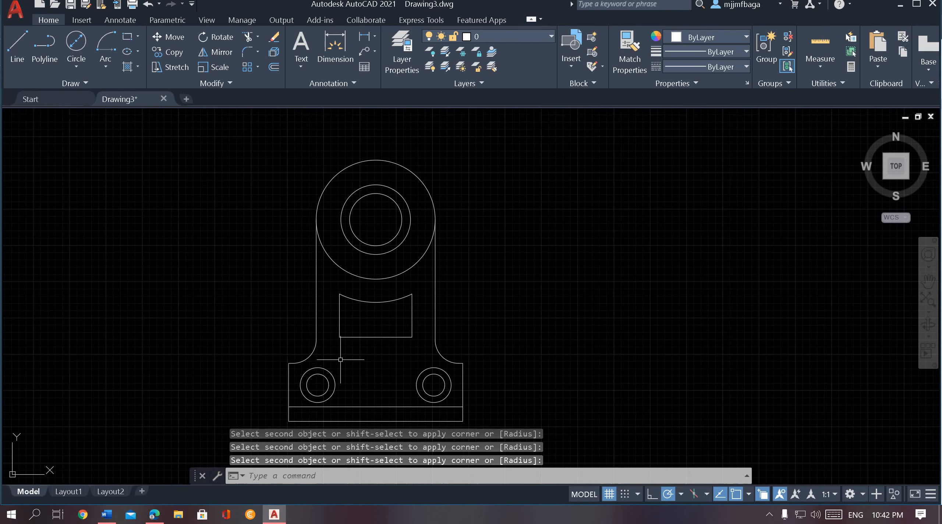
{"action": "middle_click_drag", "start_coordinate": [340, 357], "coordinate": [427, 367]}
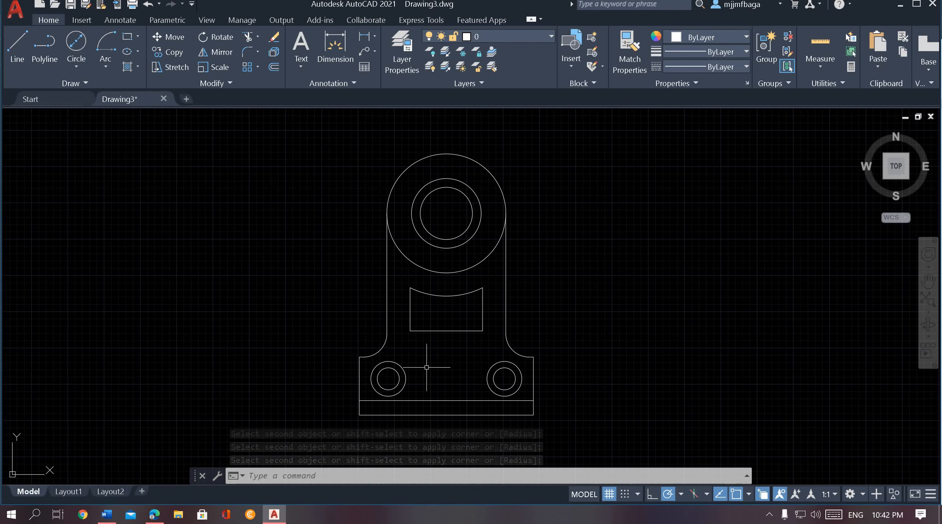
{"action": "scroll", "coordinate": [427, 367], "scroll_direction": "down", "scroll_amount": 2}
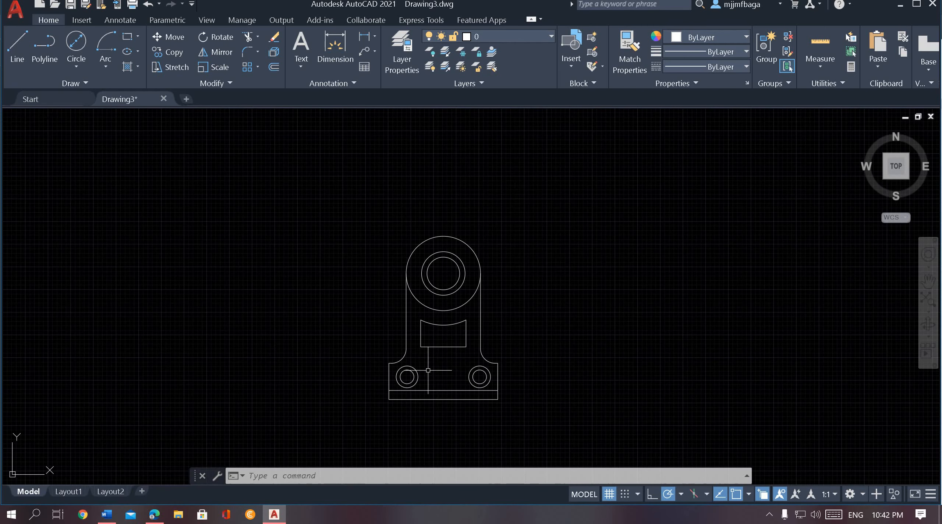
{"action": "middle_click_drag", "start_coordinate": [427, 370], "coordinate": [439, 367]}
{"action": "key", "text": "alt+Tab"}
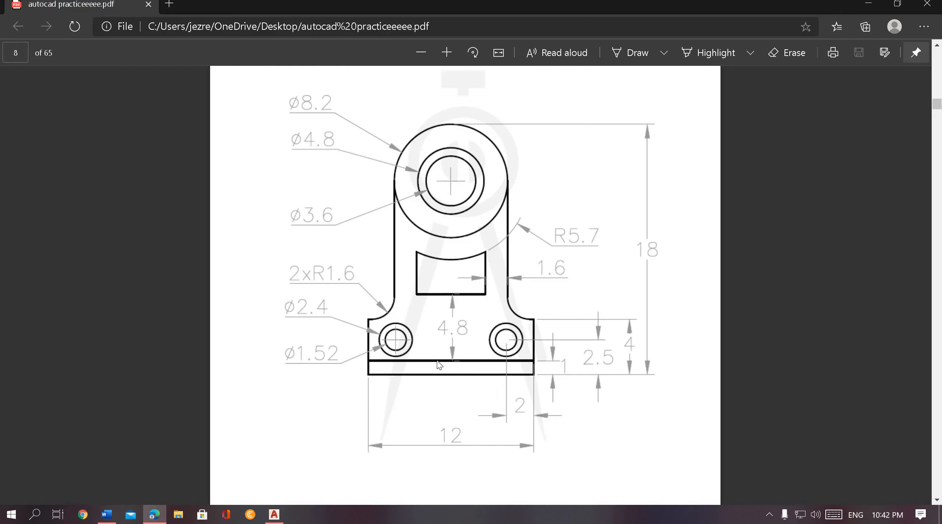
{"action": "key", "text": "alt+Tab"}
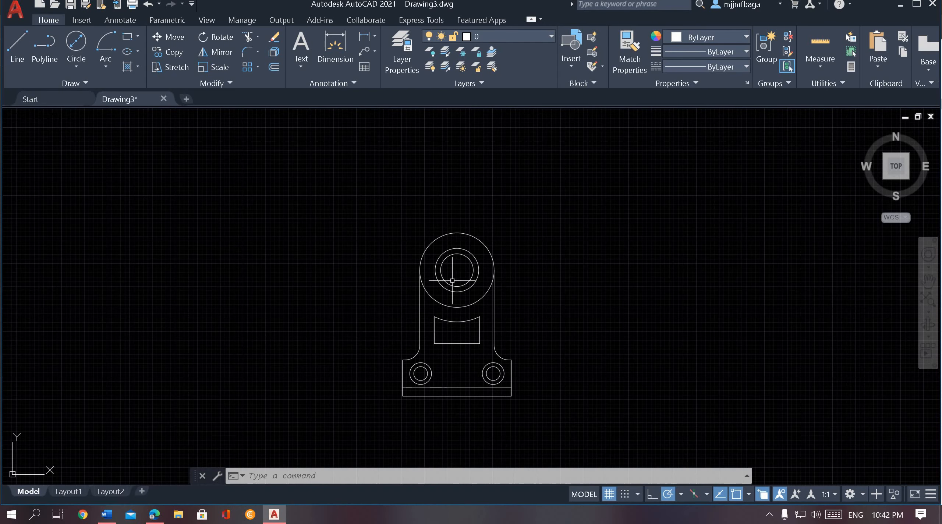